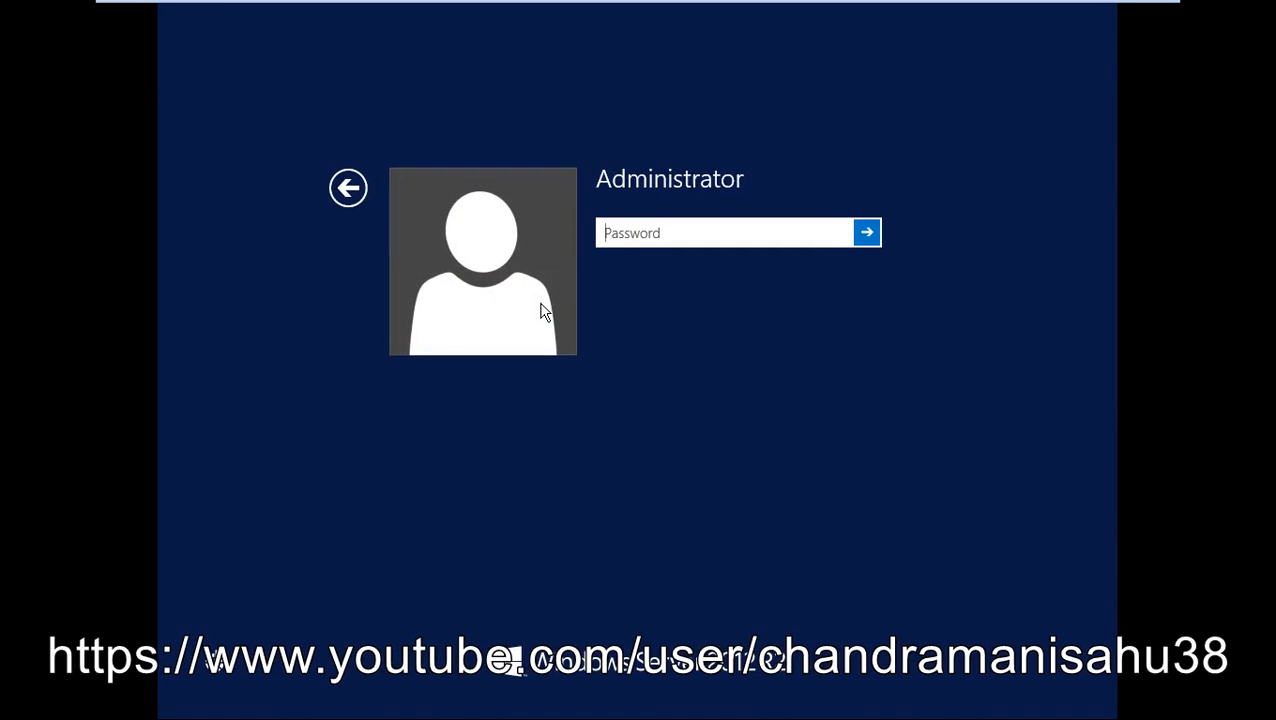
- Sign in as Administrator by entering the account password
type("••••••••••")
key("Return")
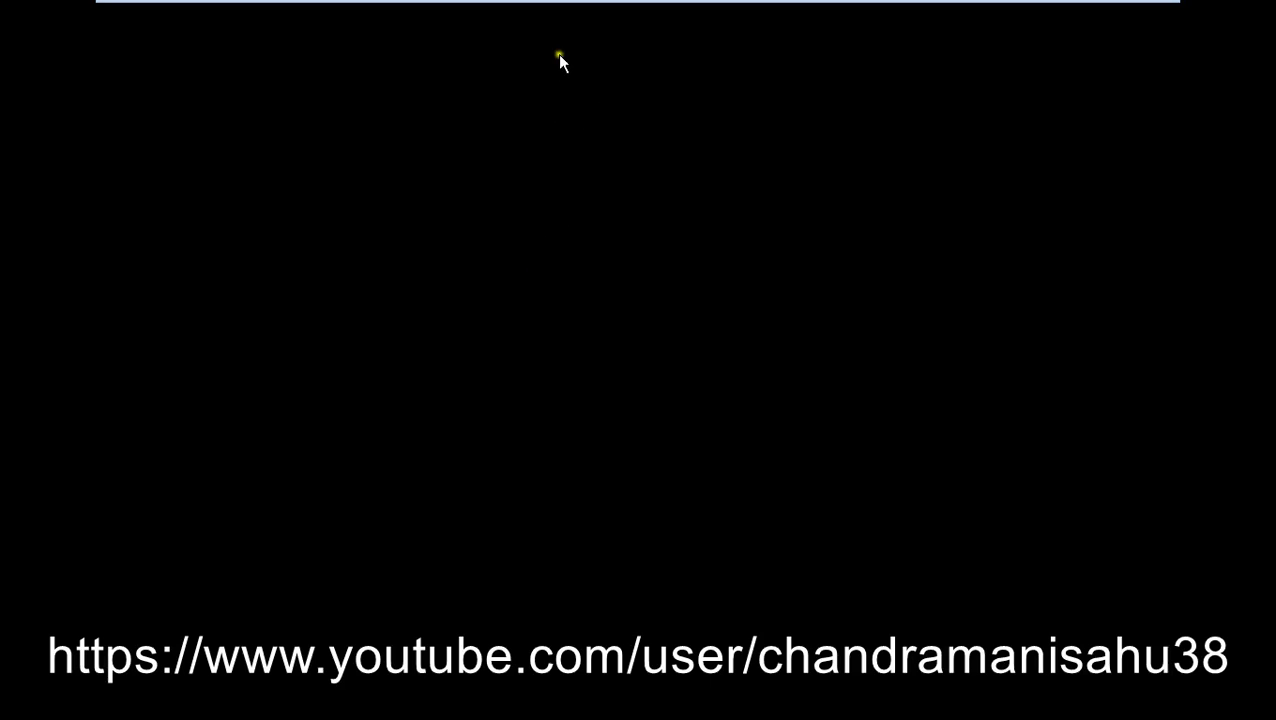
mouse_move(534, 3)
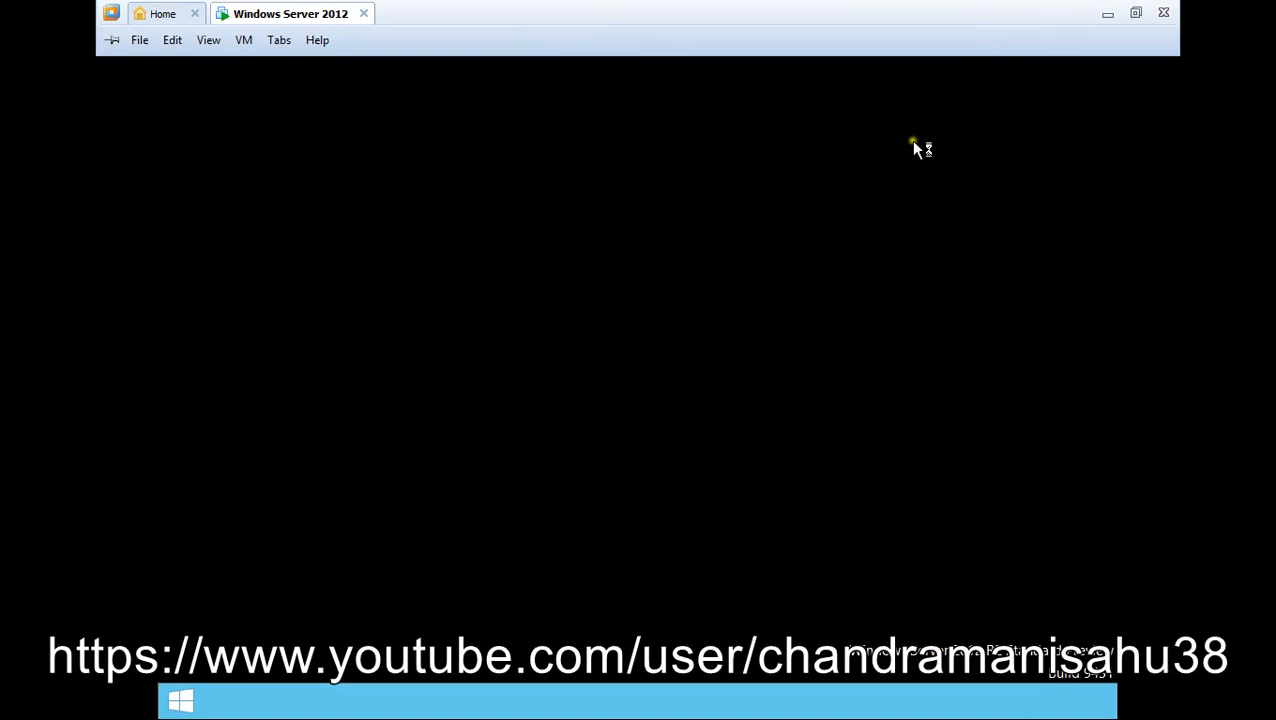
- Start the Windows Server 2012 virtual machine from the VMware Library
mouse_move(251, 5)
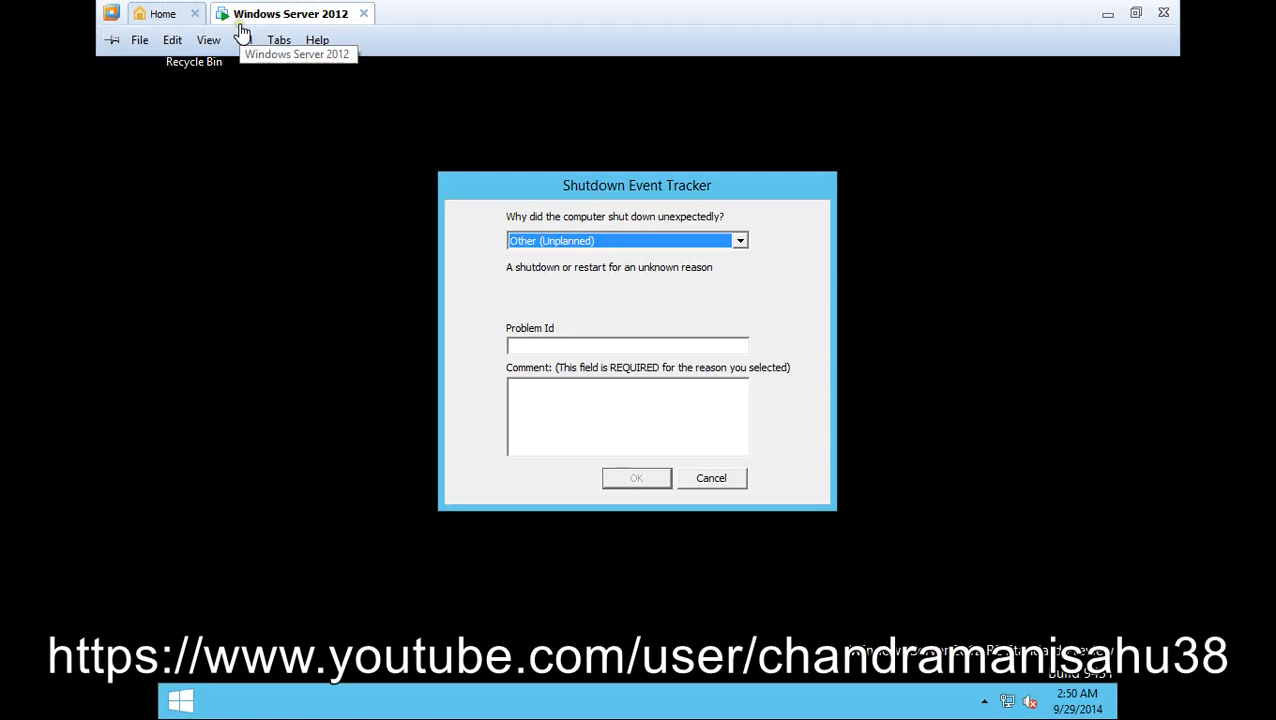
left_click(152, 15)
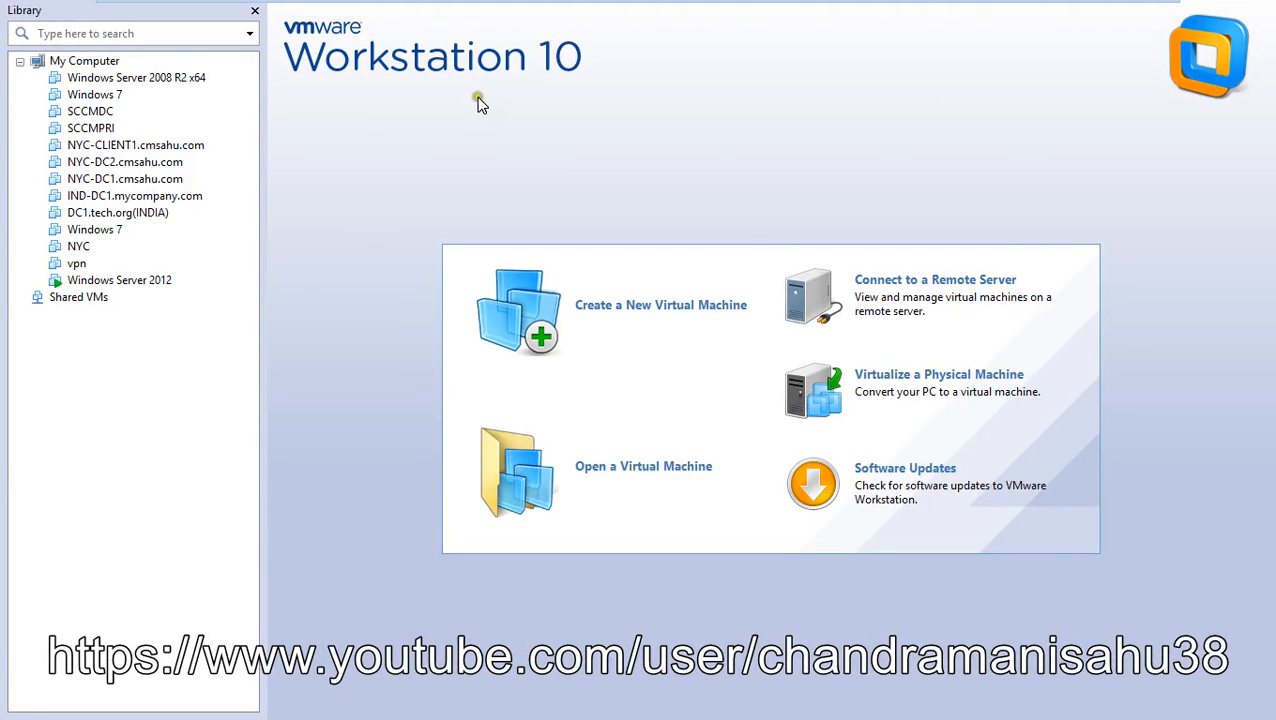
double_click(159, 280)
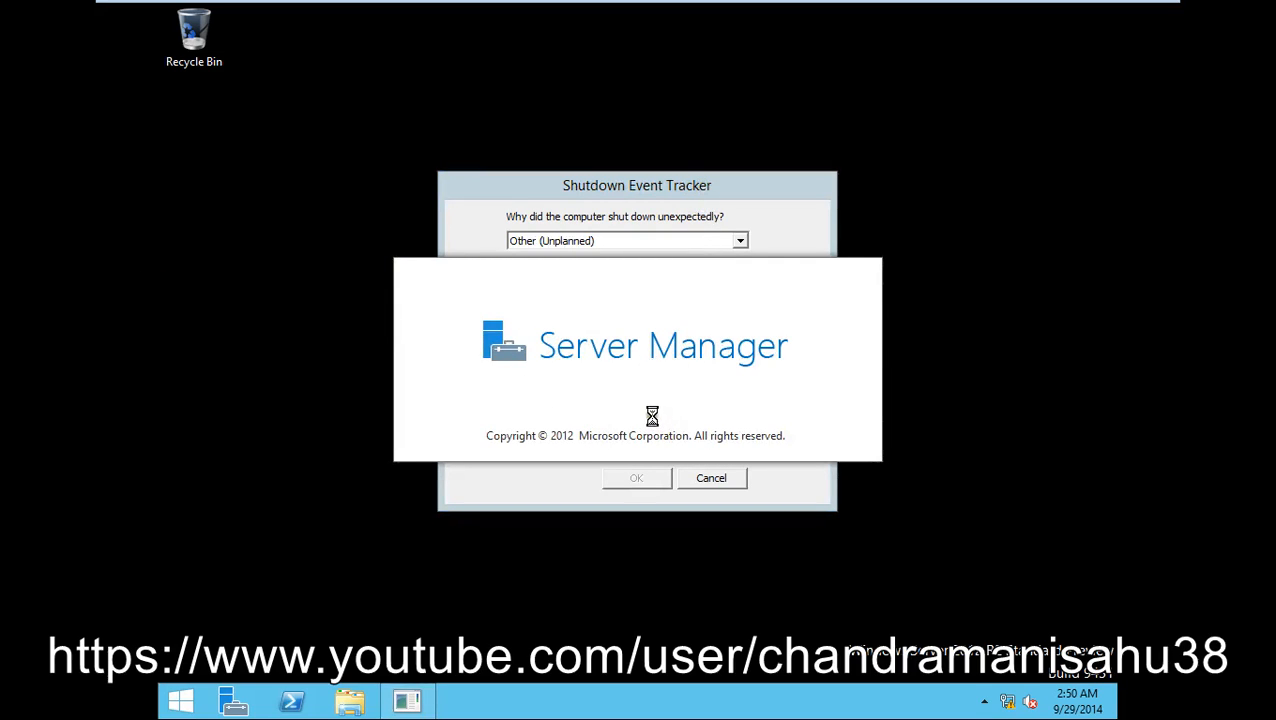
- Add a comment in the Shutdown Event Tracker and accept the error reporting privacy statement
left_click(652, 197)
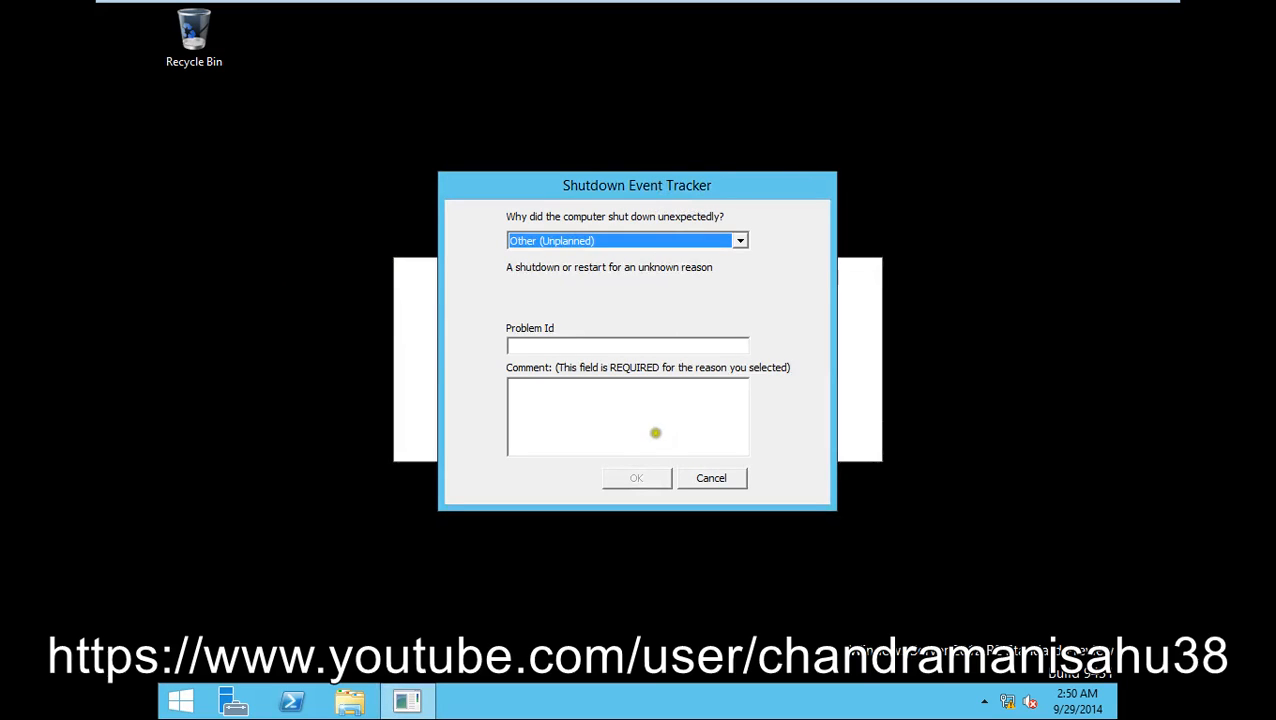
left_click(634, 428)
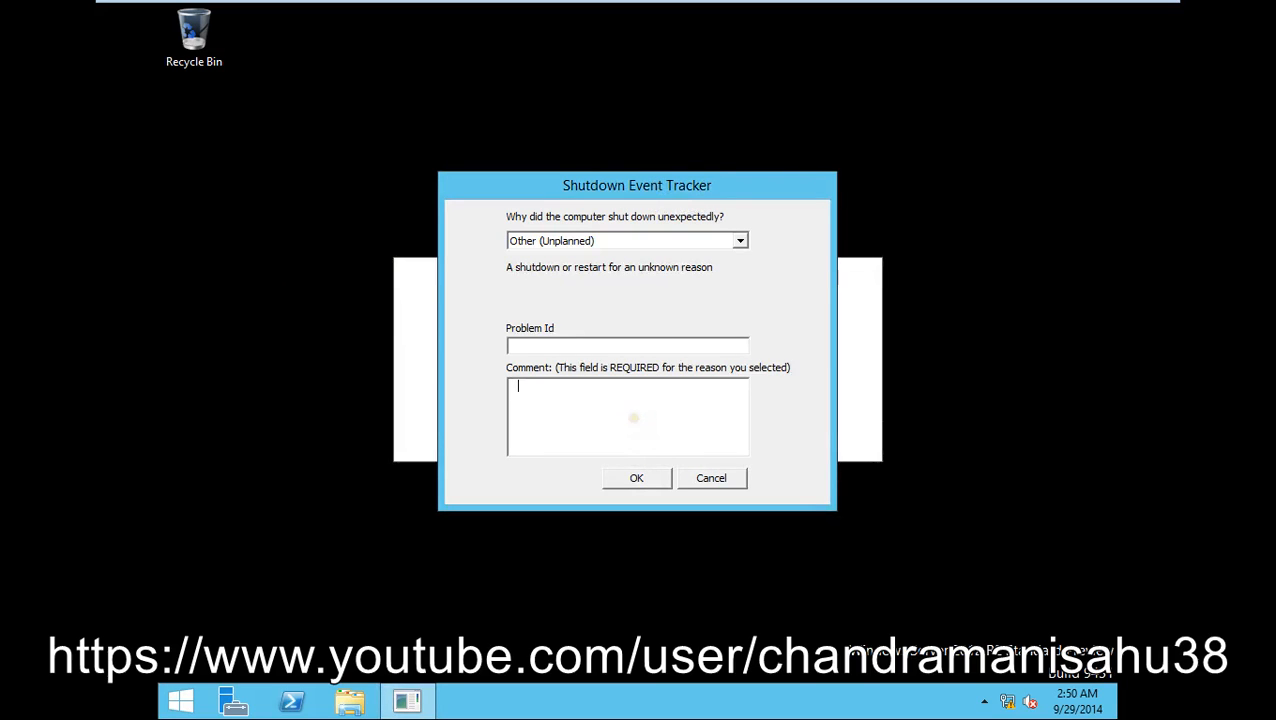
left_click(640, 479)
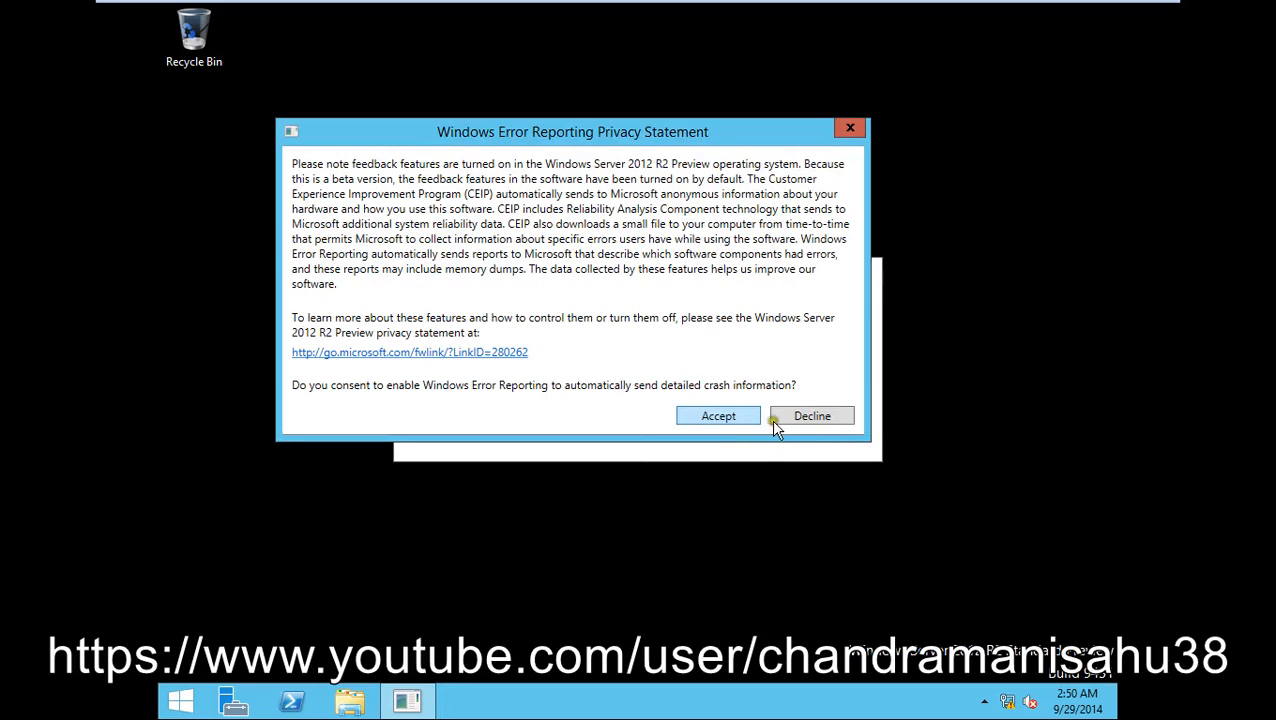
left_click(736, 419)
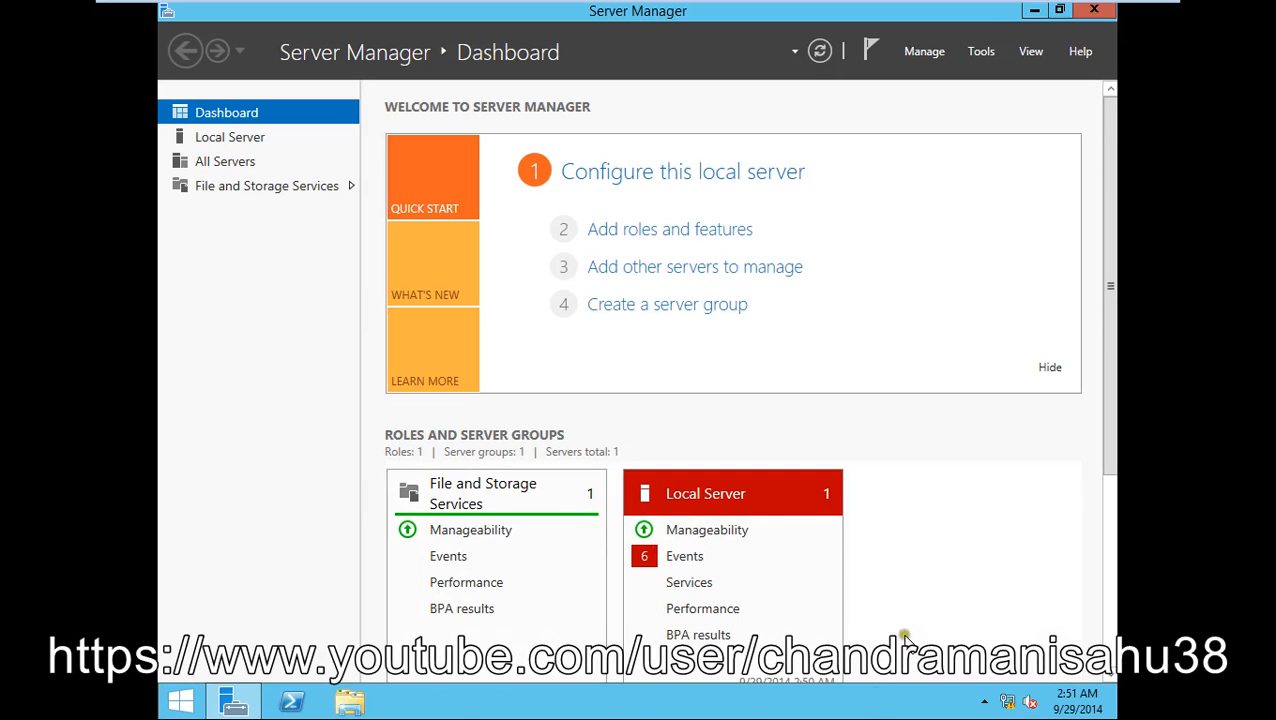
- Once the Dashboard has loaded, bring up the Start screen
left_click(168, 706)
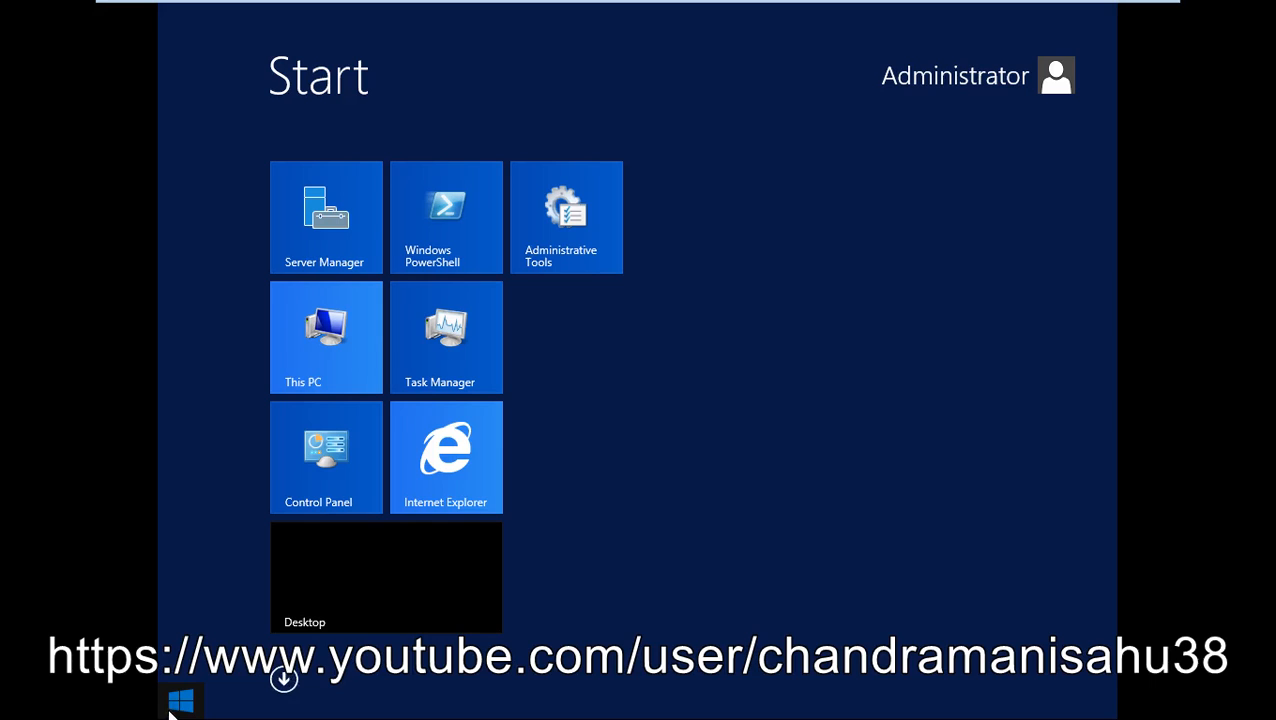
- Check the Administrator account menu on Start, then go back to the Server Manager desktop
left_click(402, 594)
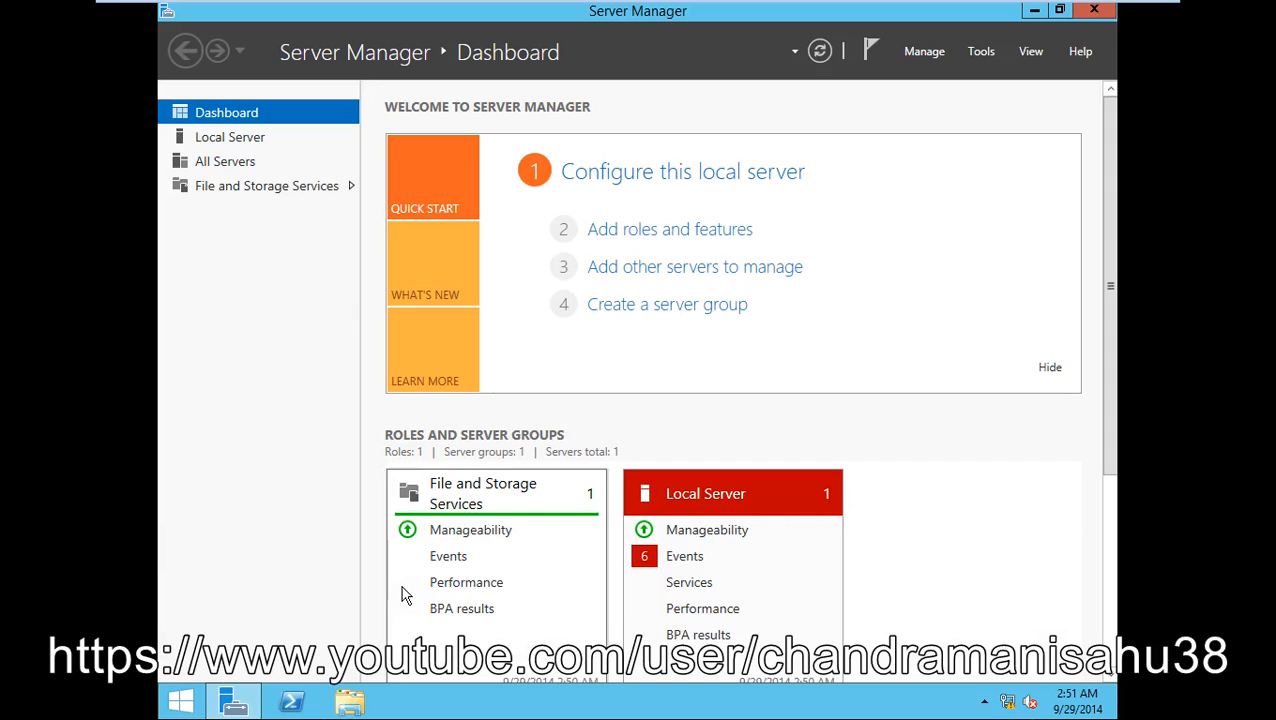
left_click(180, 702)
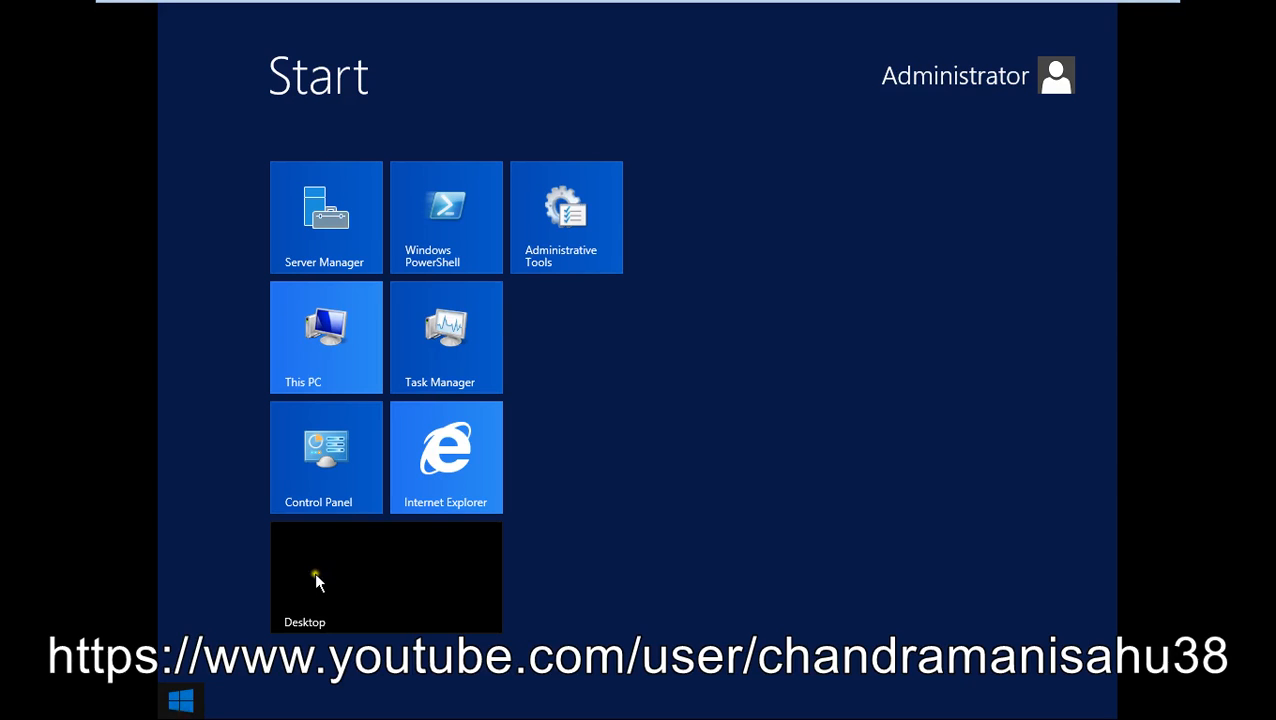
left_click(1005, 88)
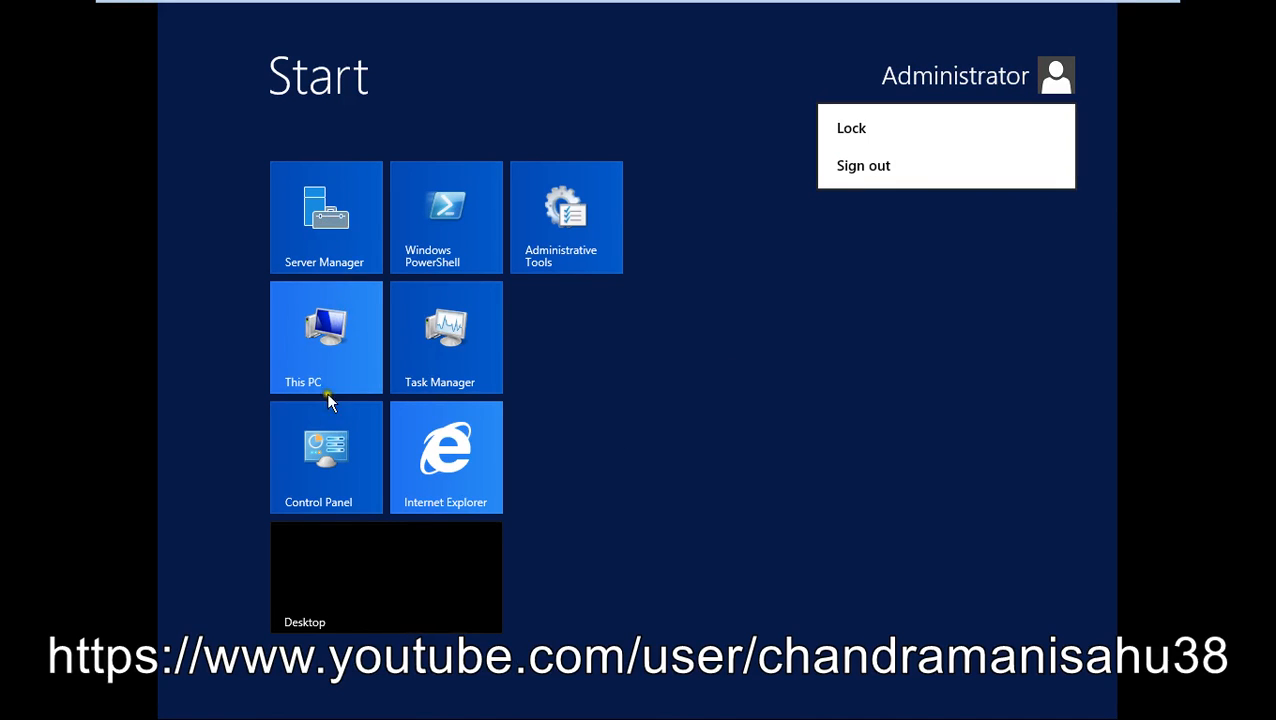
left_click(347, 566)
left_click(349, 551)
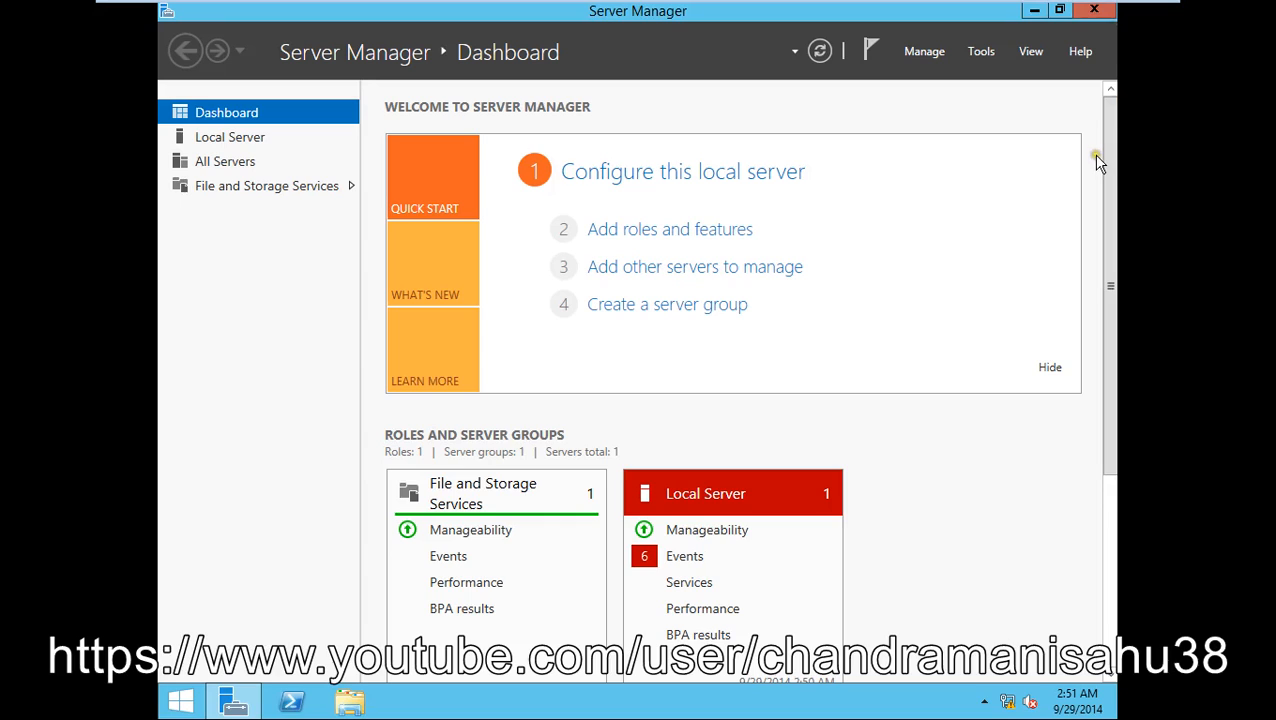
mouse_move(1091, 208)
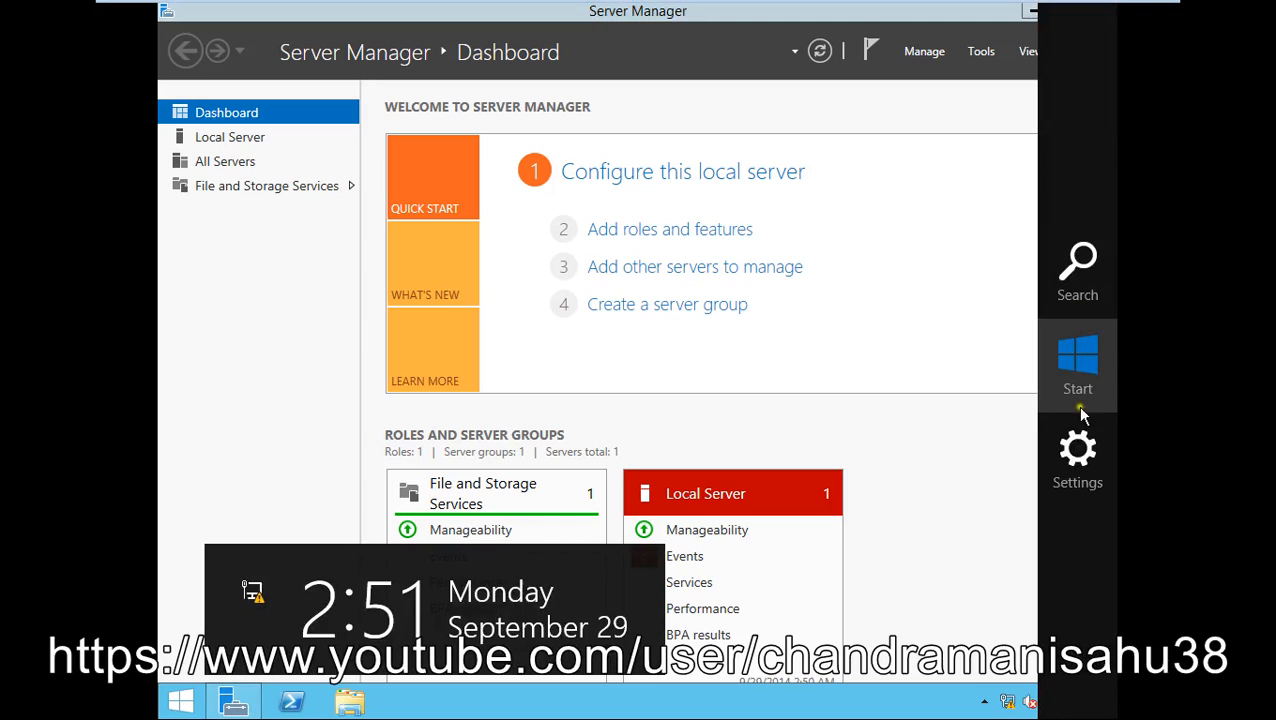
left_click(1079, 281)
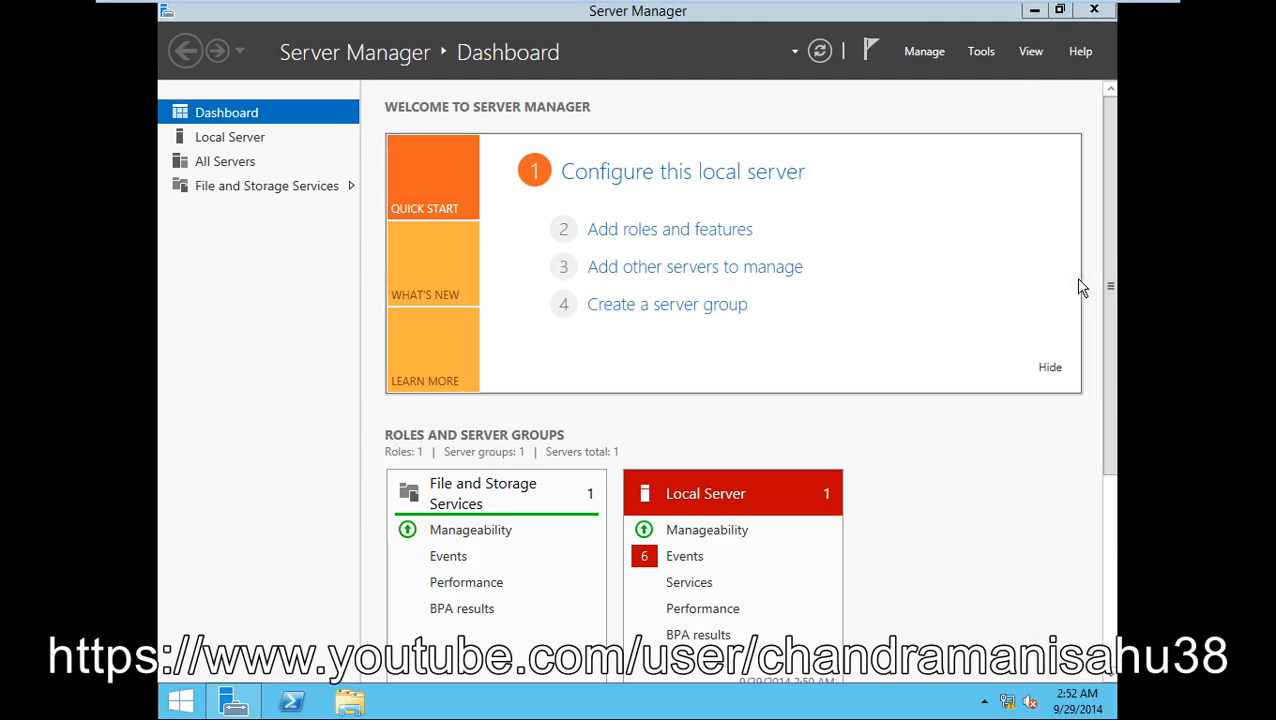
left_click(958, 122)
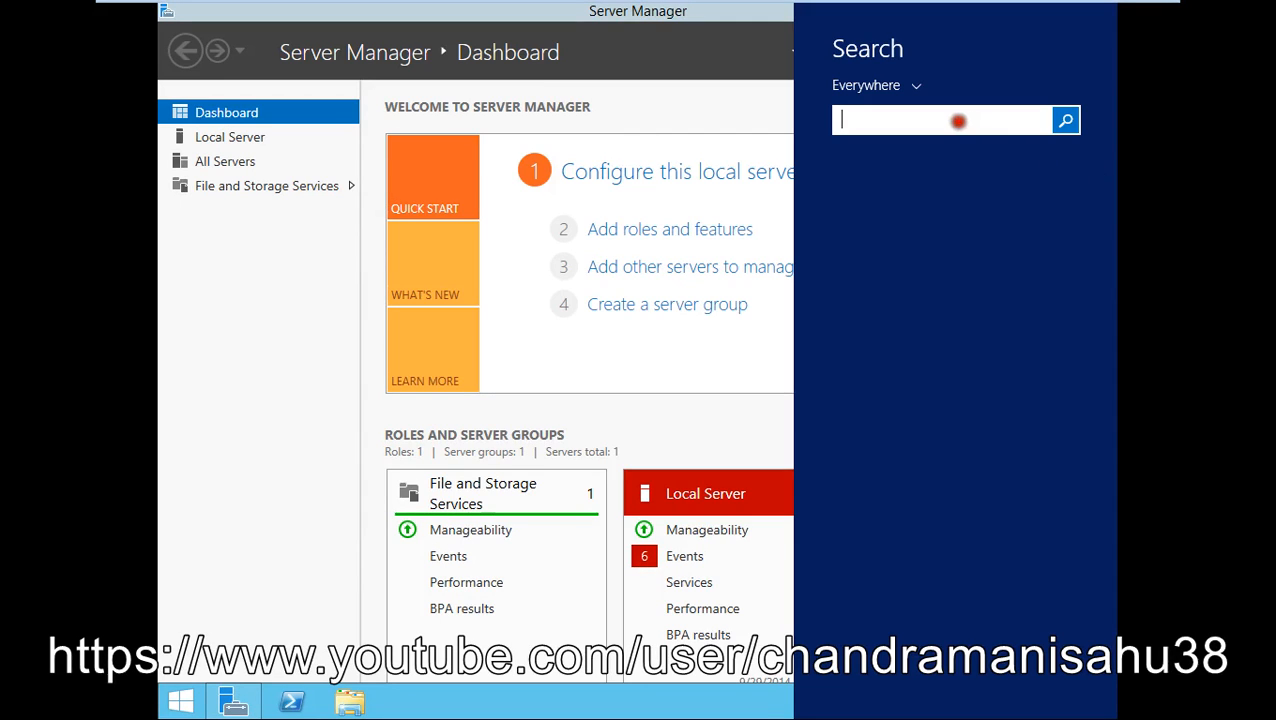
type("cmd")
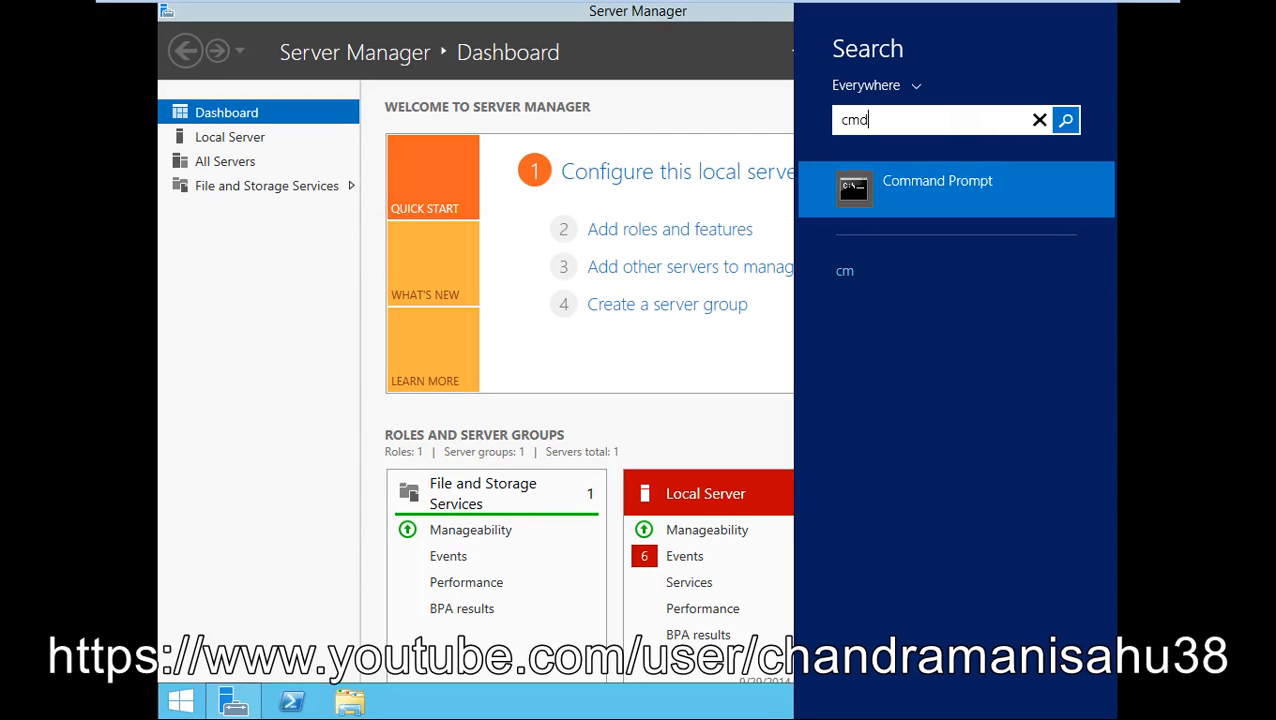
right_click(915, 184)
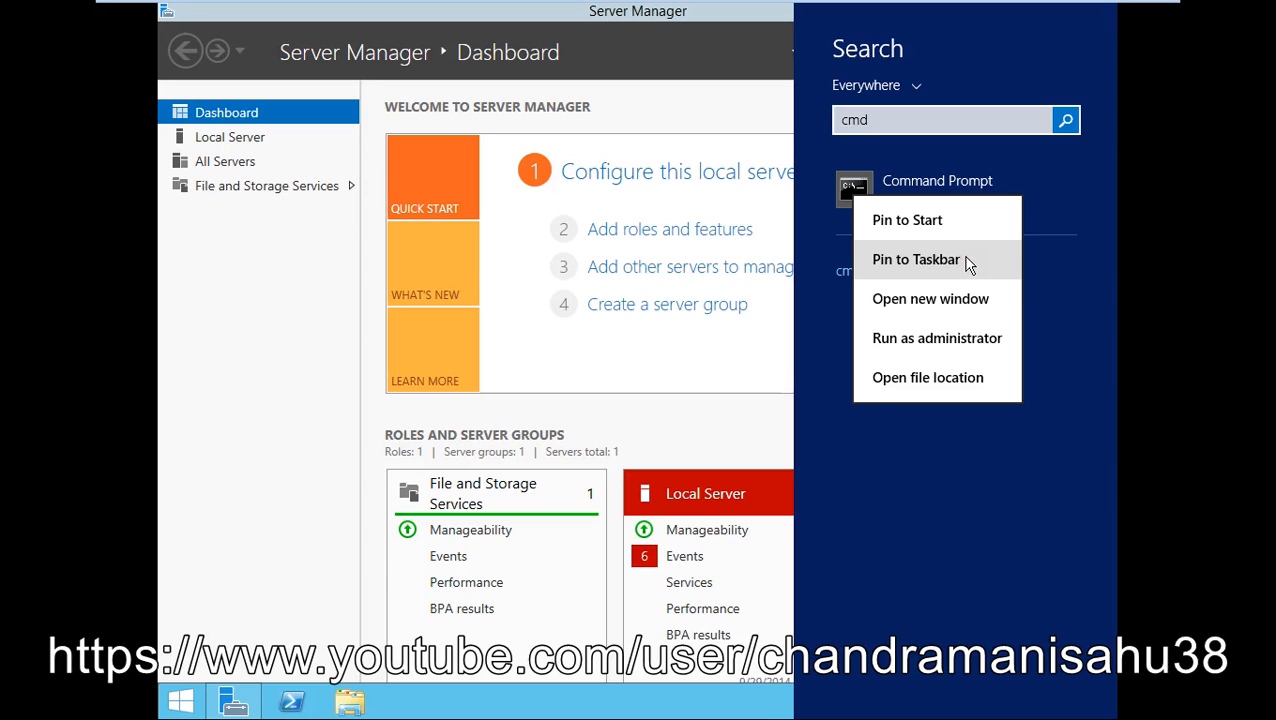
left_click(757, 406)
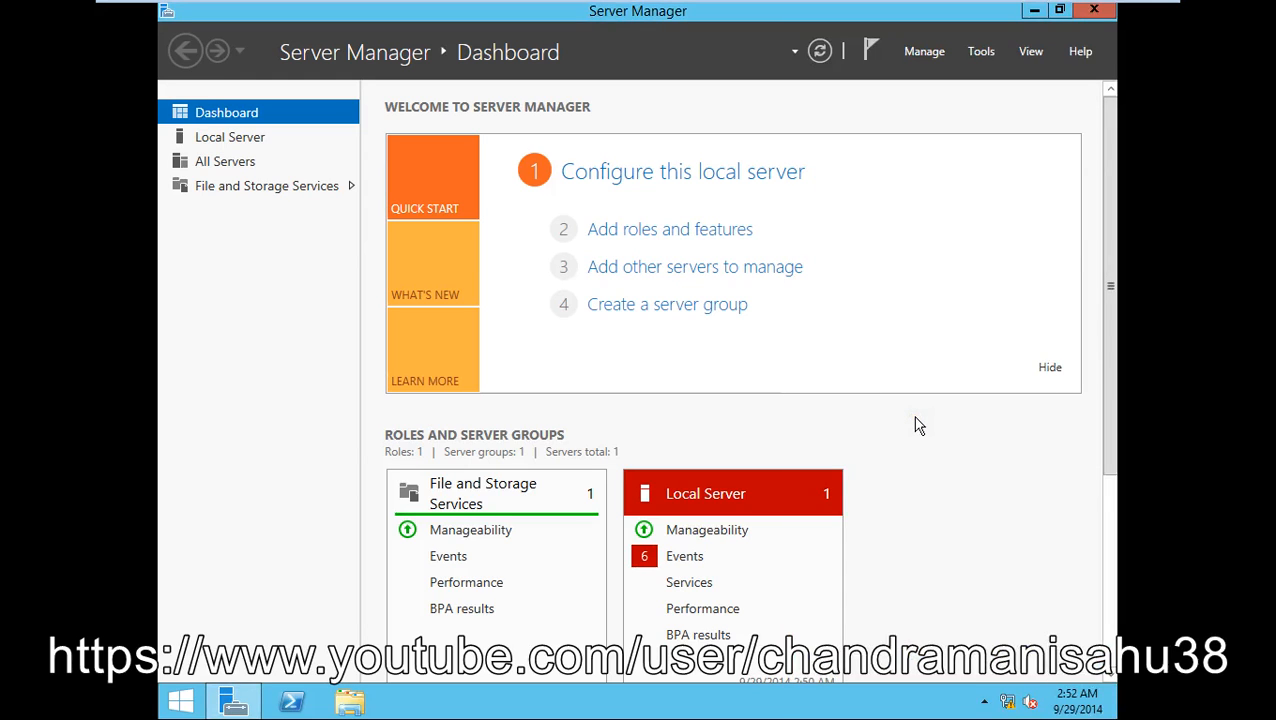
key("super+c")
left_click(1077, 447)
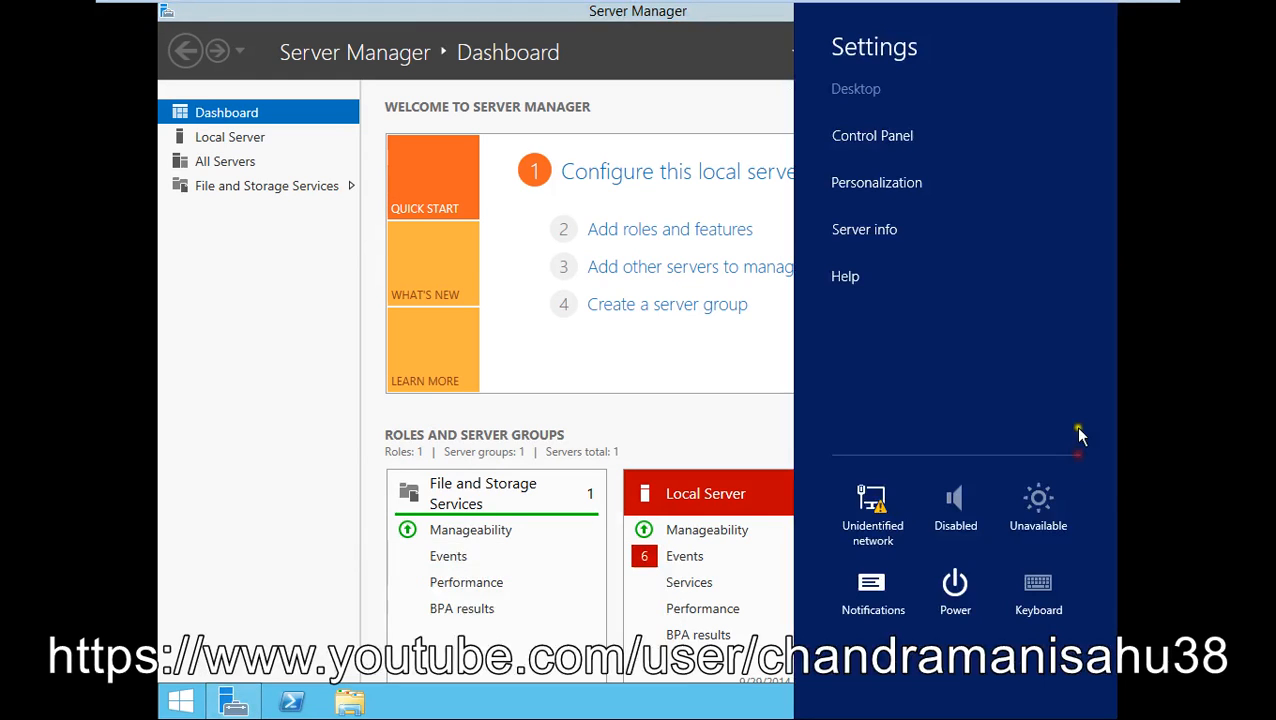
left_click(955, 585)
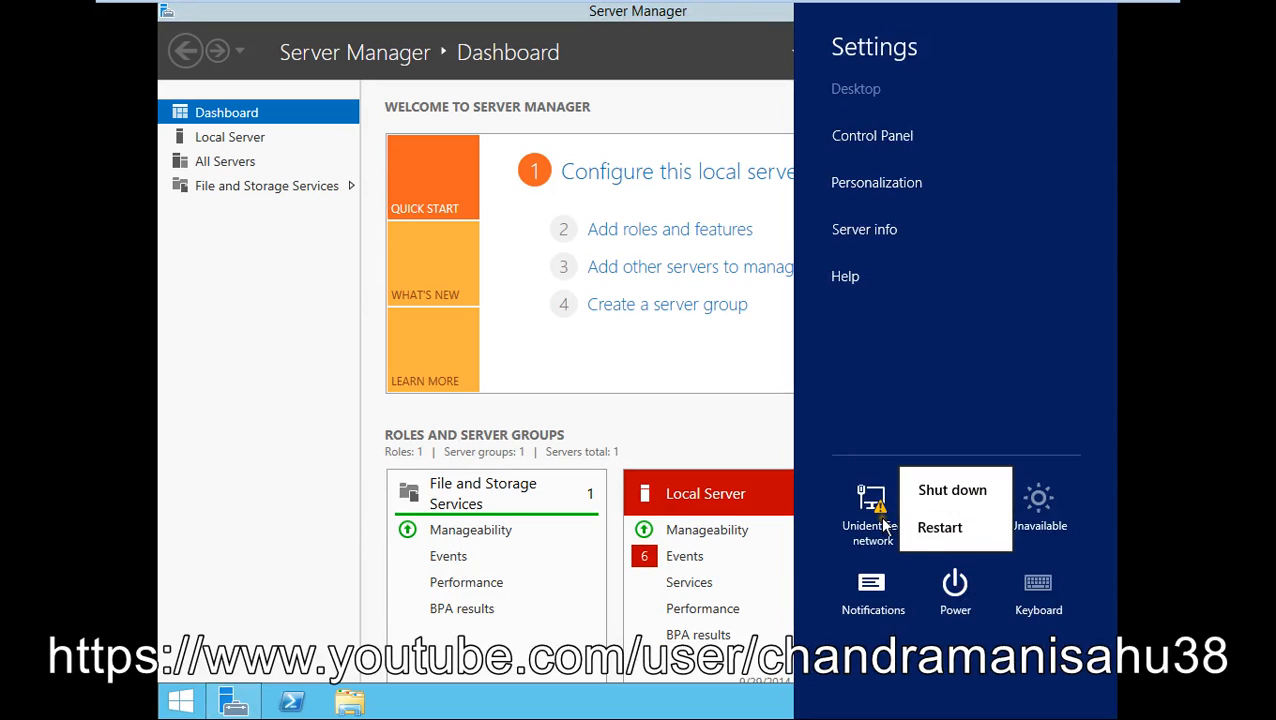
left_click(884, 141)
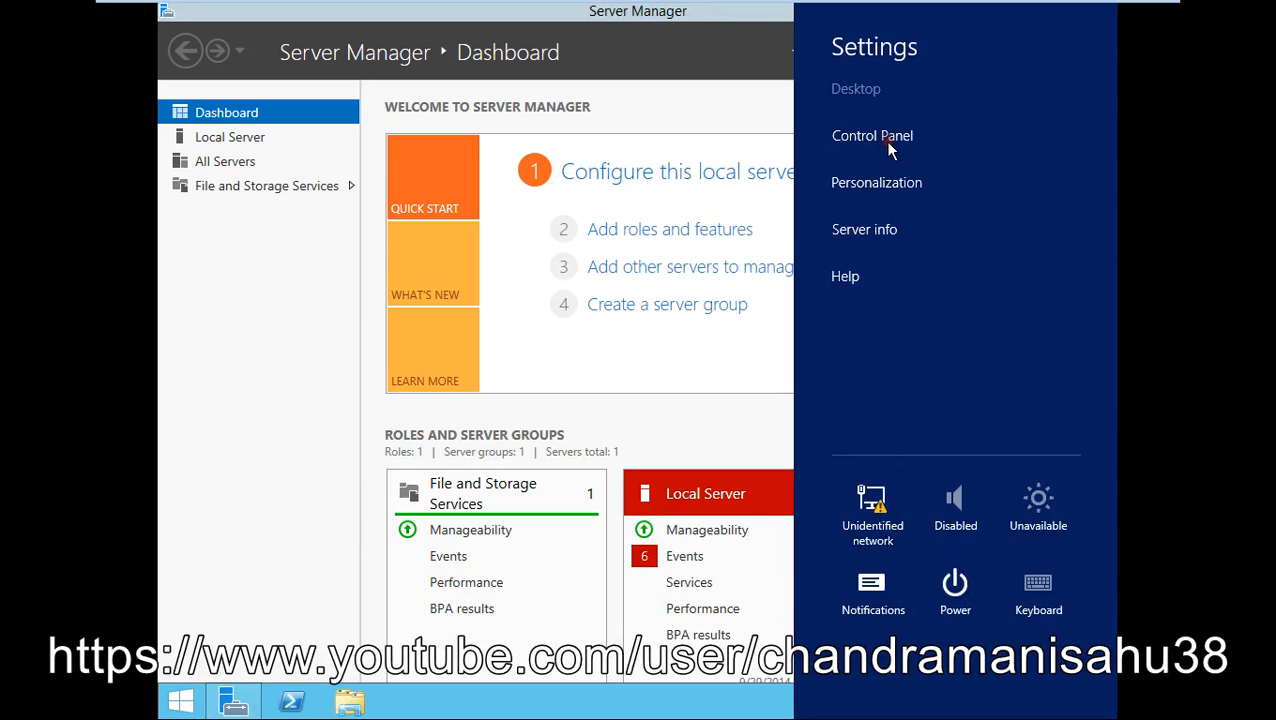
left_click(885, 140)
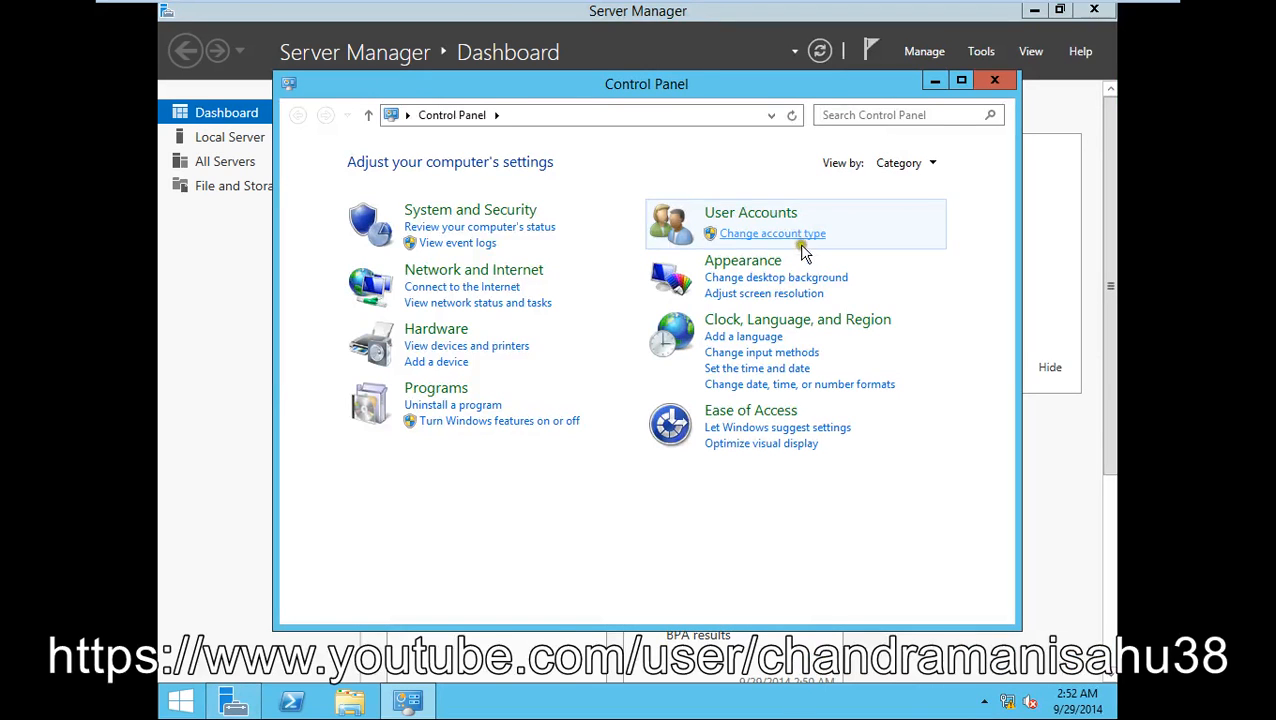
left_click(994, 80)
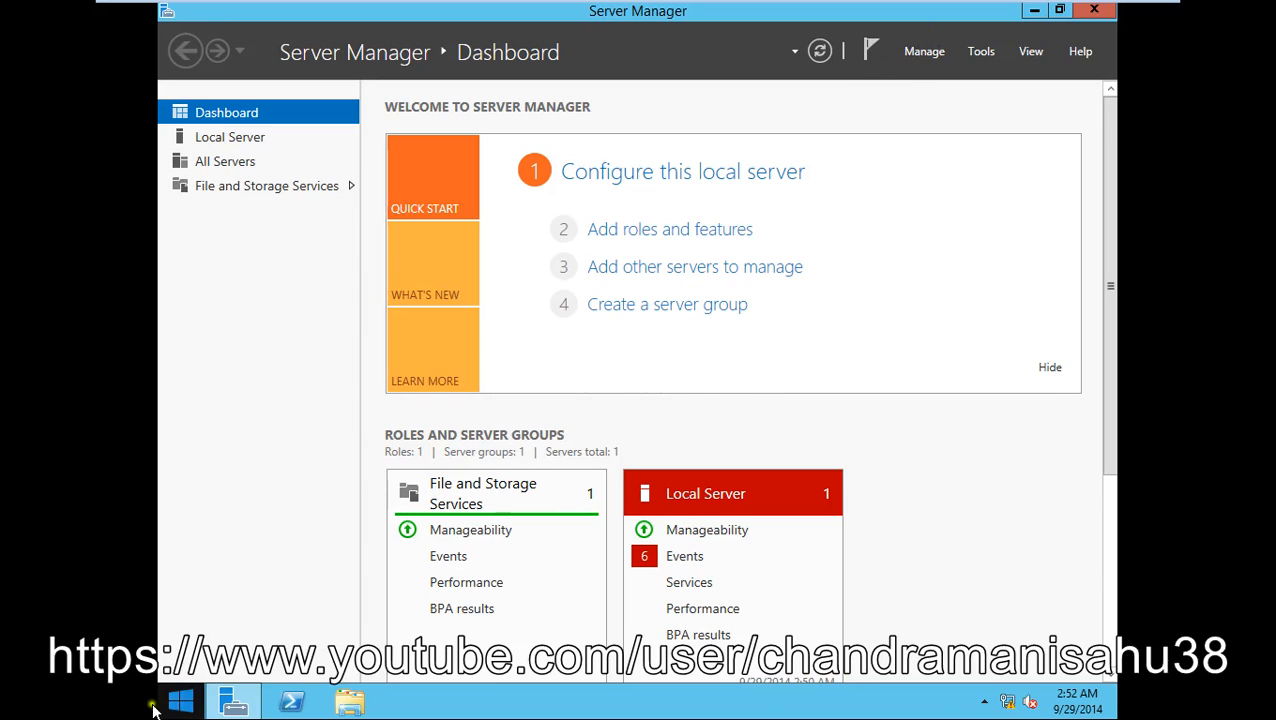
- Try the Dashboard's Add roles and Create server group links, then open Local Server
mouse_move(239, 709)
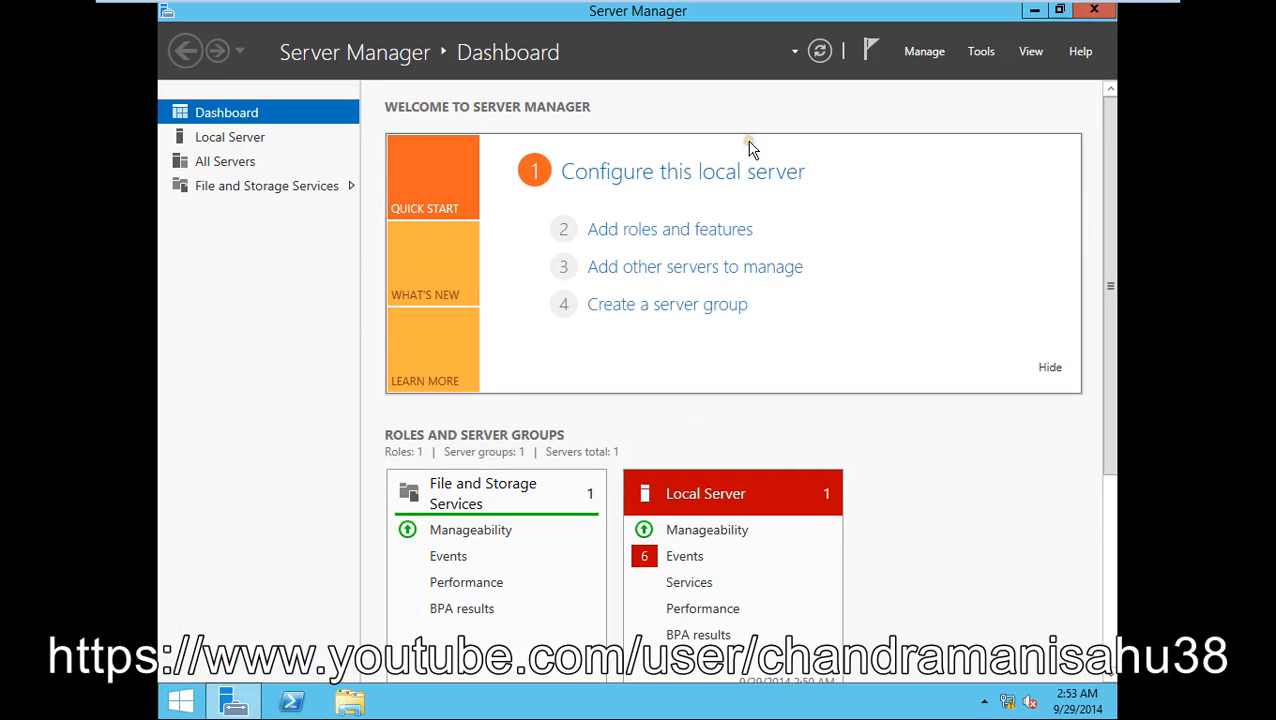
left_click(250, 114)
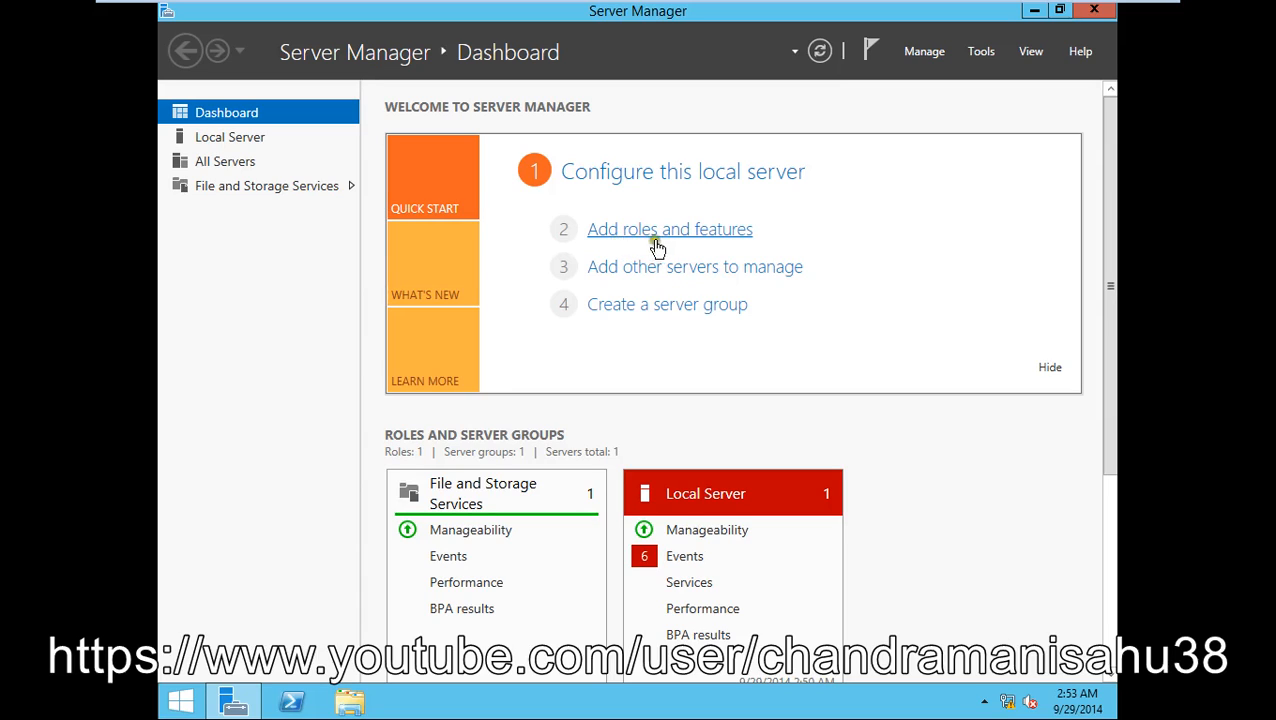
left_click(718, 228)
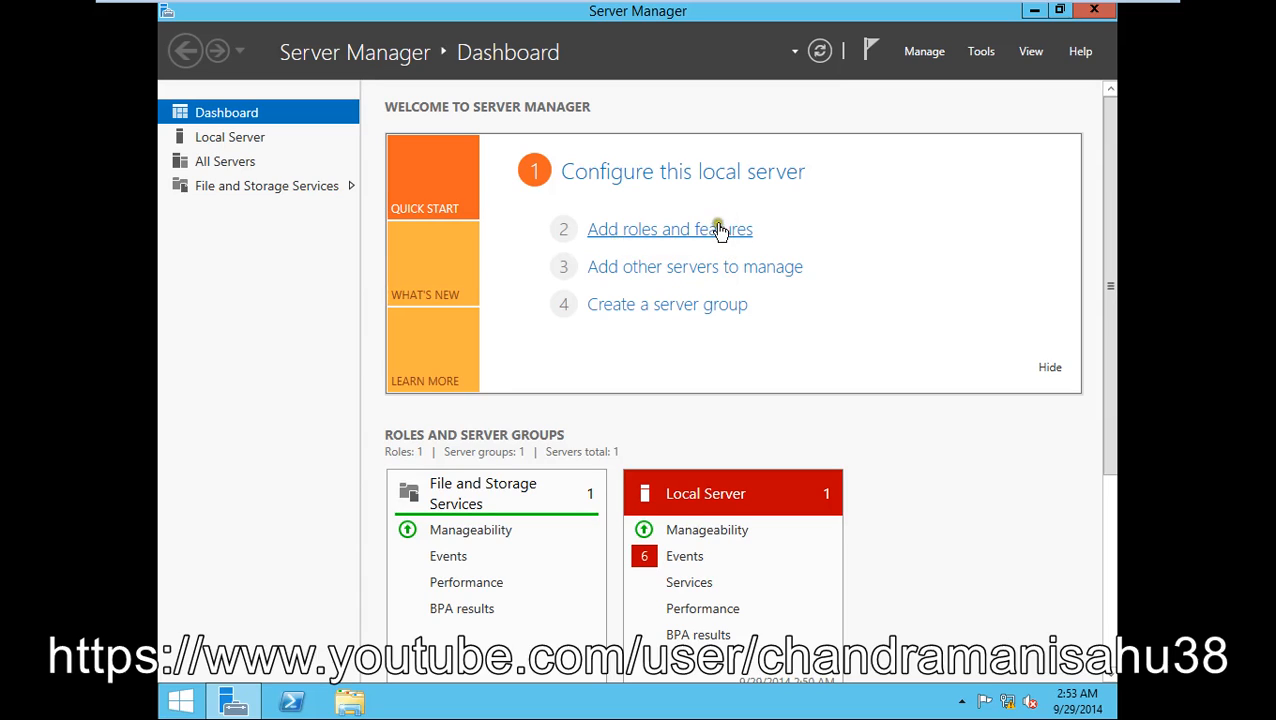
left_click(719, 318)
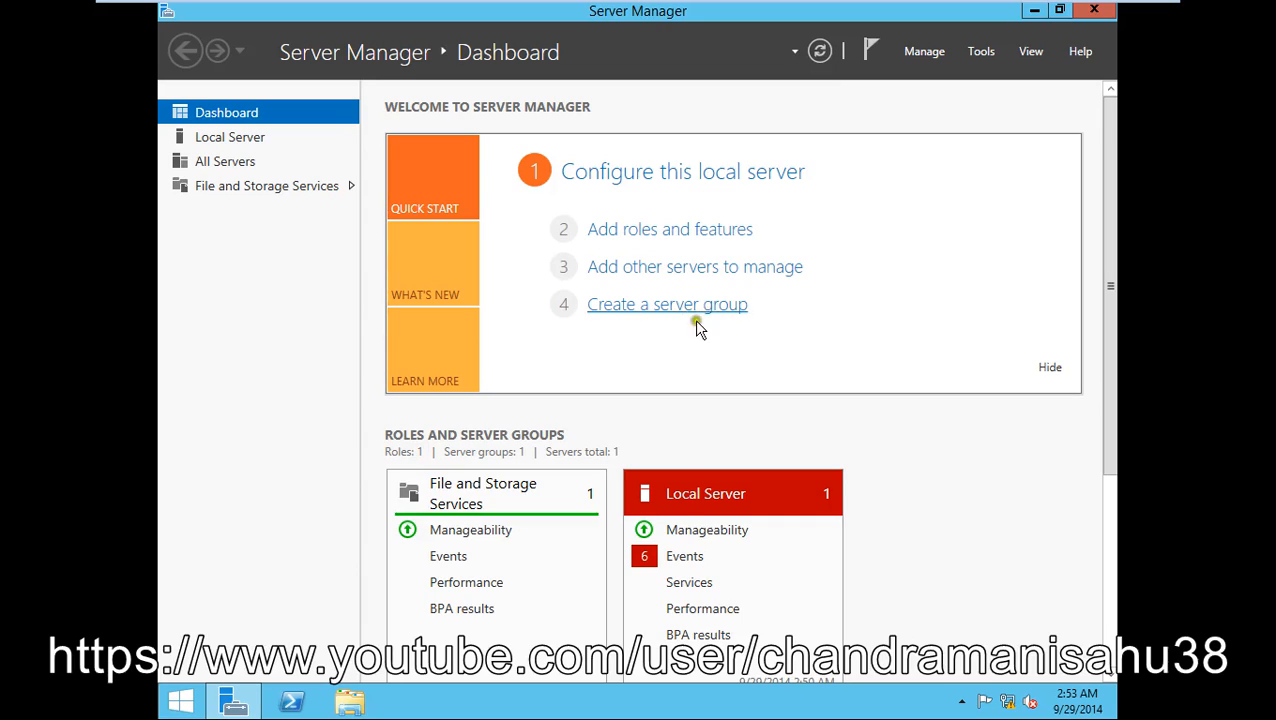
left_click(704, 326)
left_click(701, 313)
left_click(236, 138)
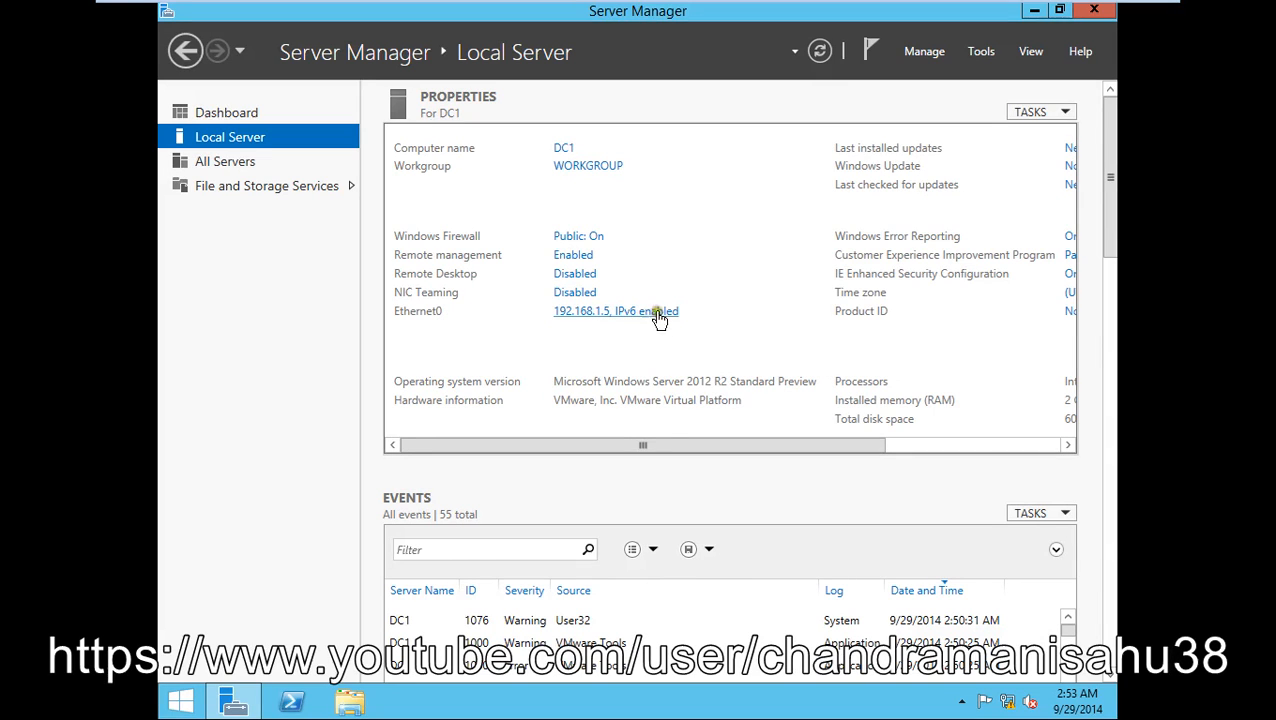
- View DC1 under All Servers, then switch to File and Storage Services Servers
left_click(222, 164)
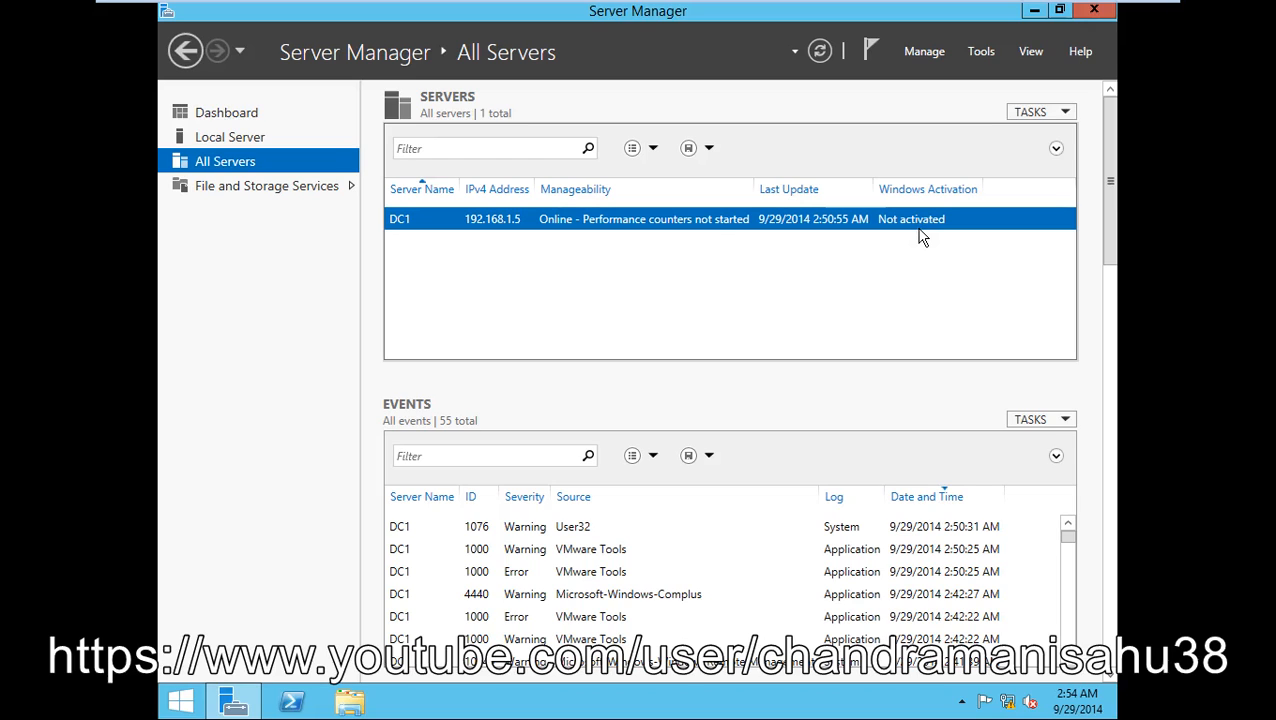
left_click(275, 188)
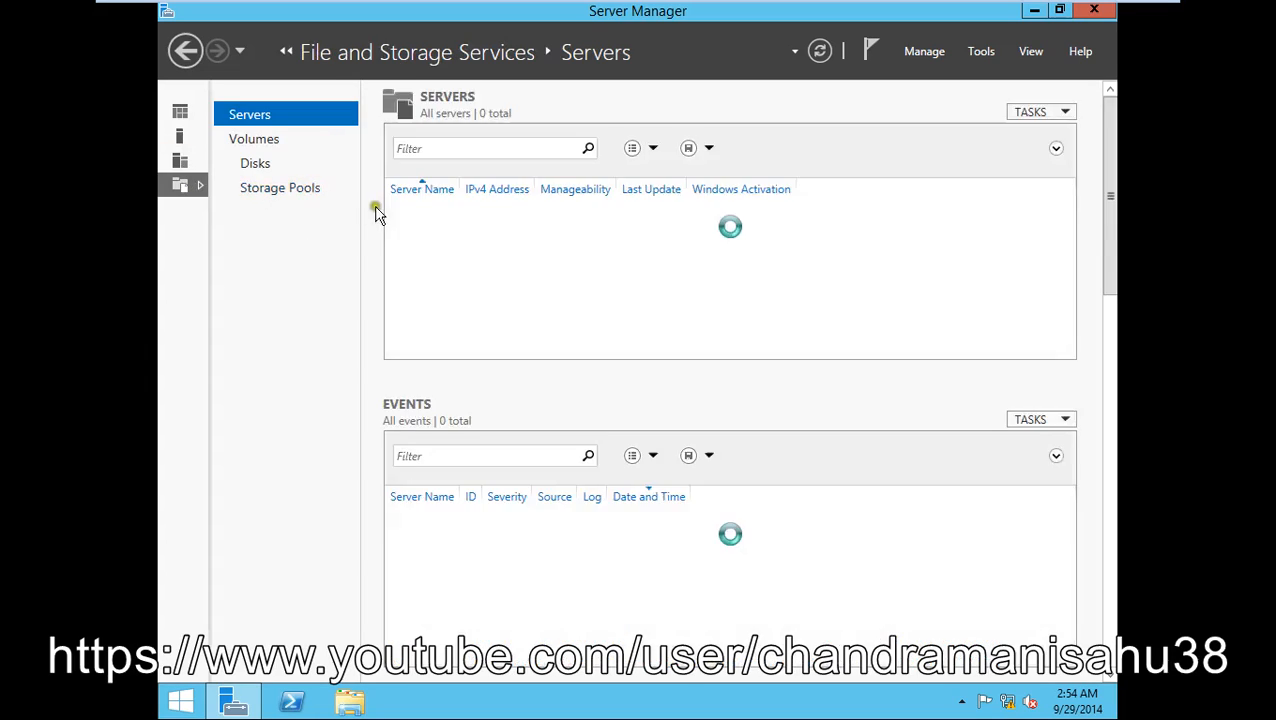
- Browse Volumes, Disks and Storage Pools (none exist), then check the Tools and Manage menus
left_click(263, 145)
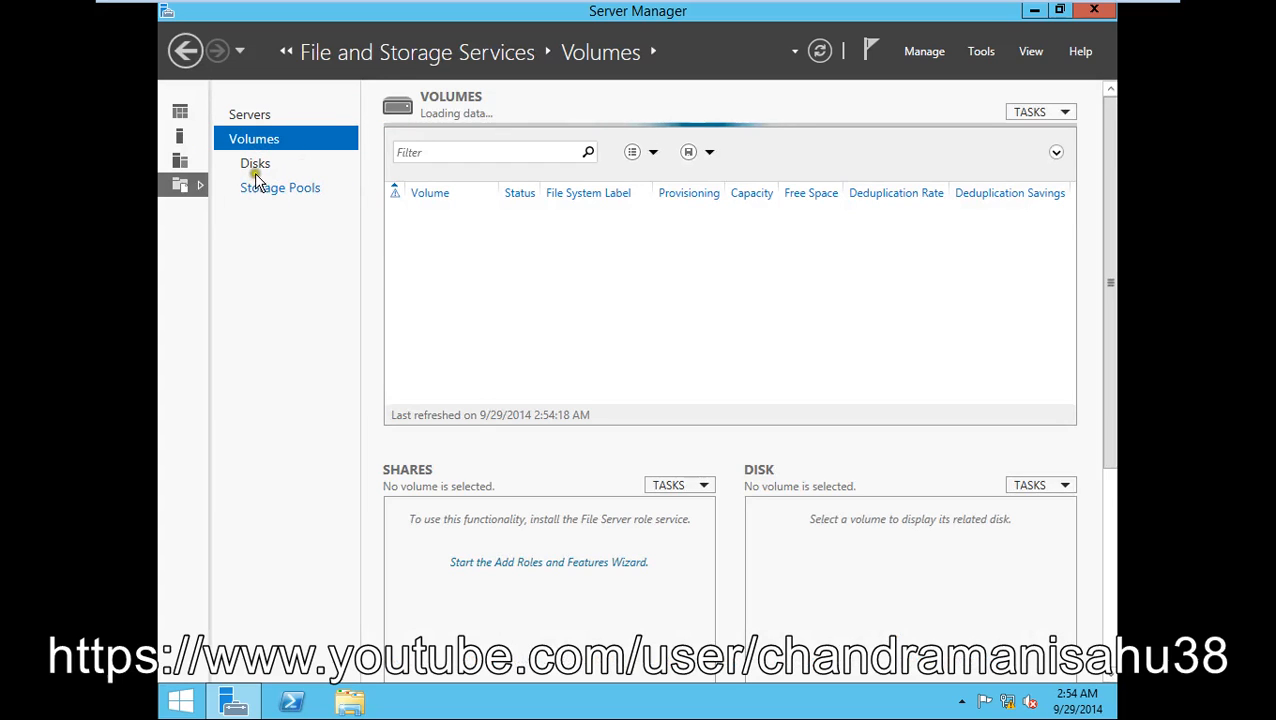
left_click(255, 164)
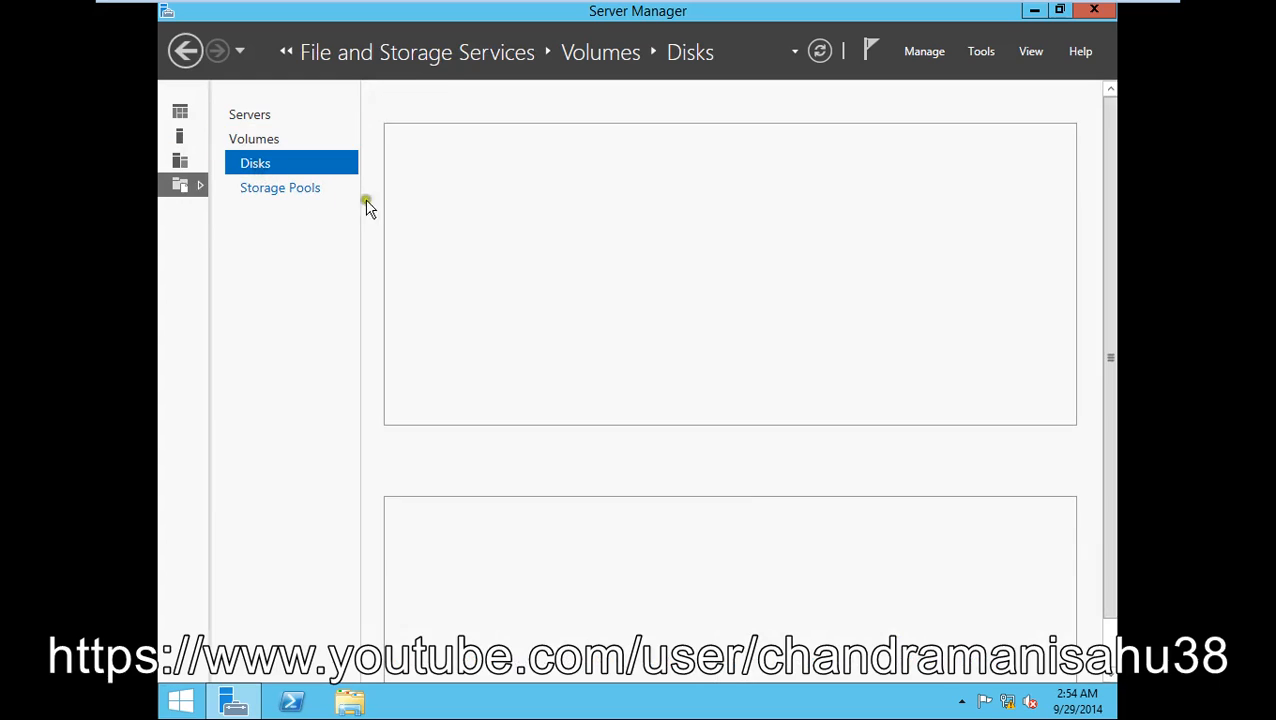
left_click(288, 190)
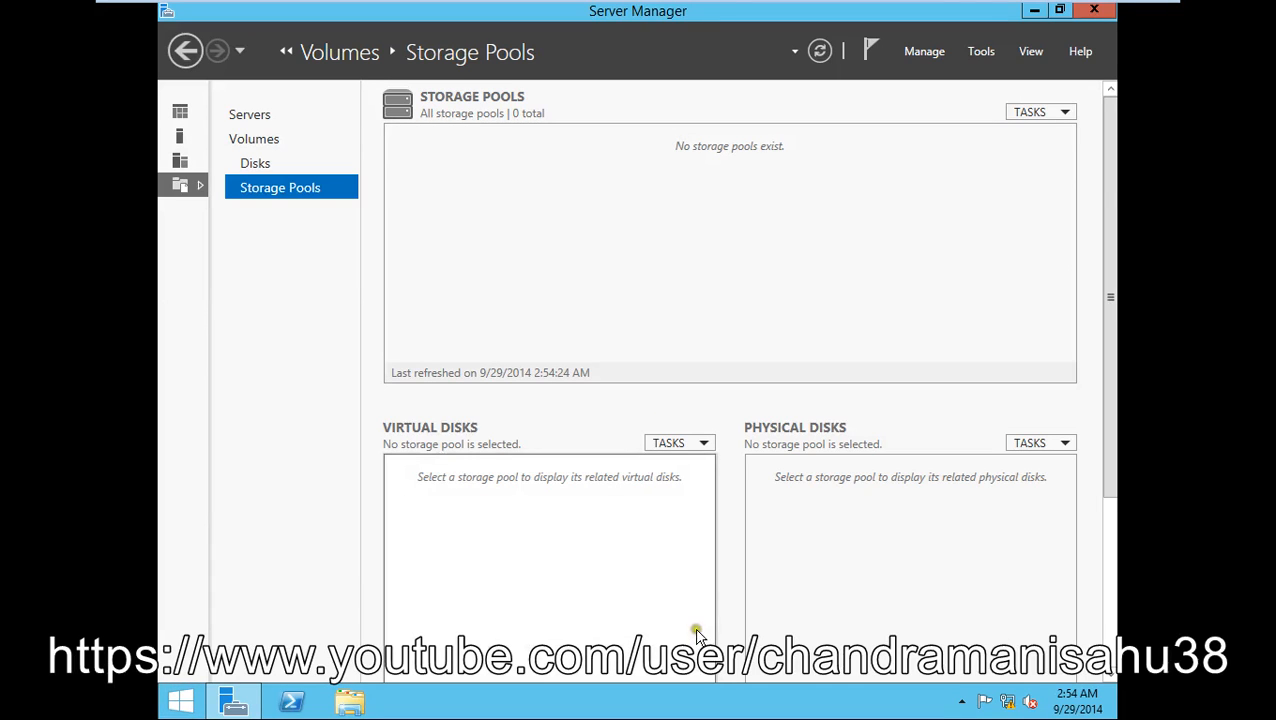
left_click(981, 57)
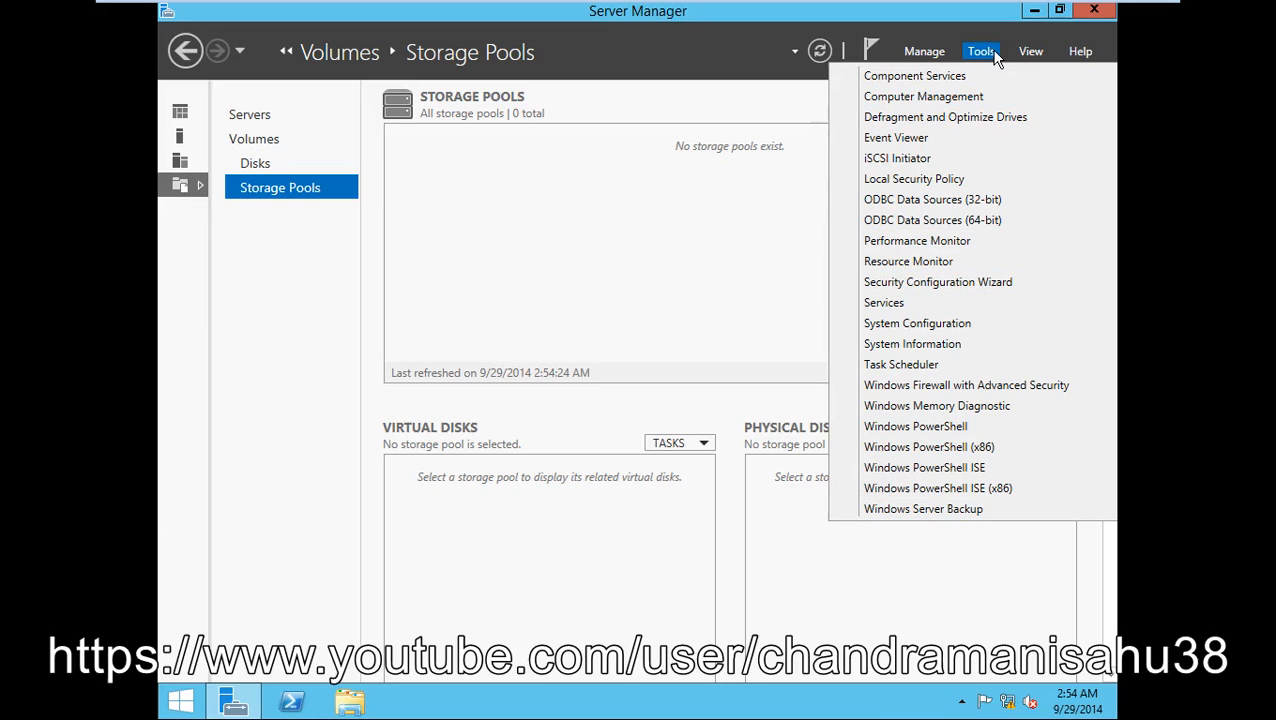
left_click(930, 55)
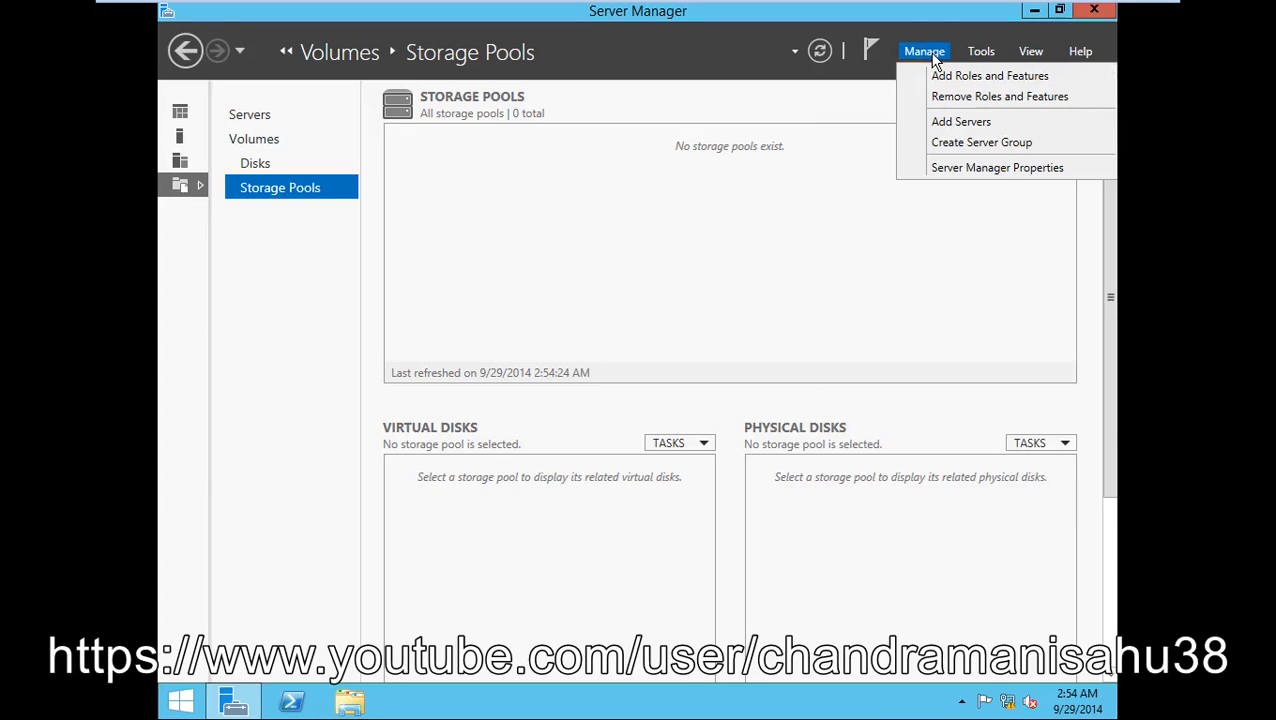
- In Server Manager Properties, keep the 10-minute refresh period and disable starting at logon
left_click(957, 77)
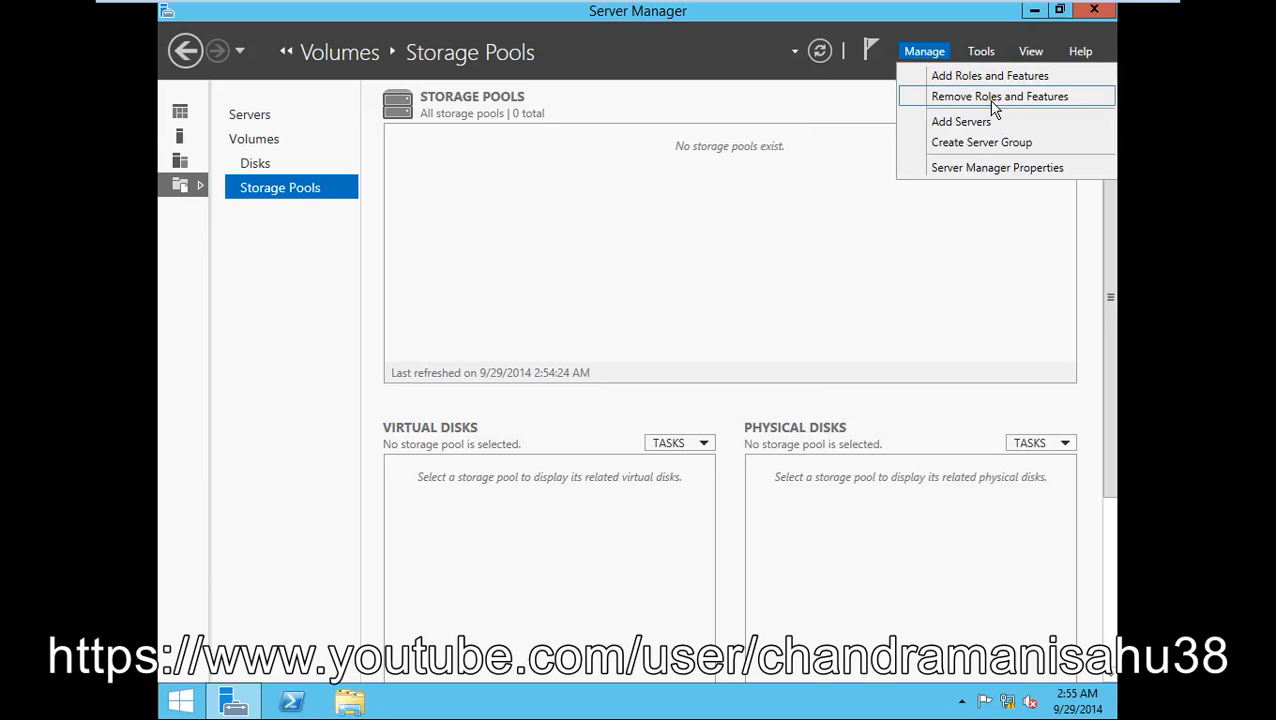
left_click(997, 101)
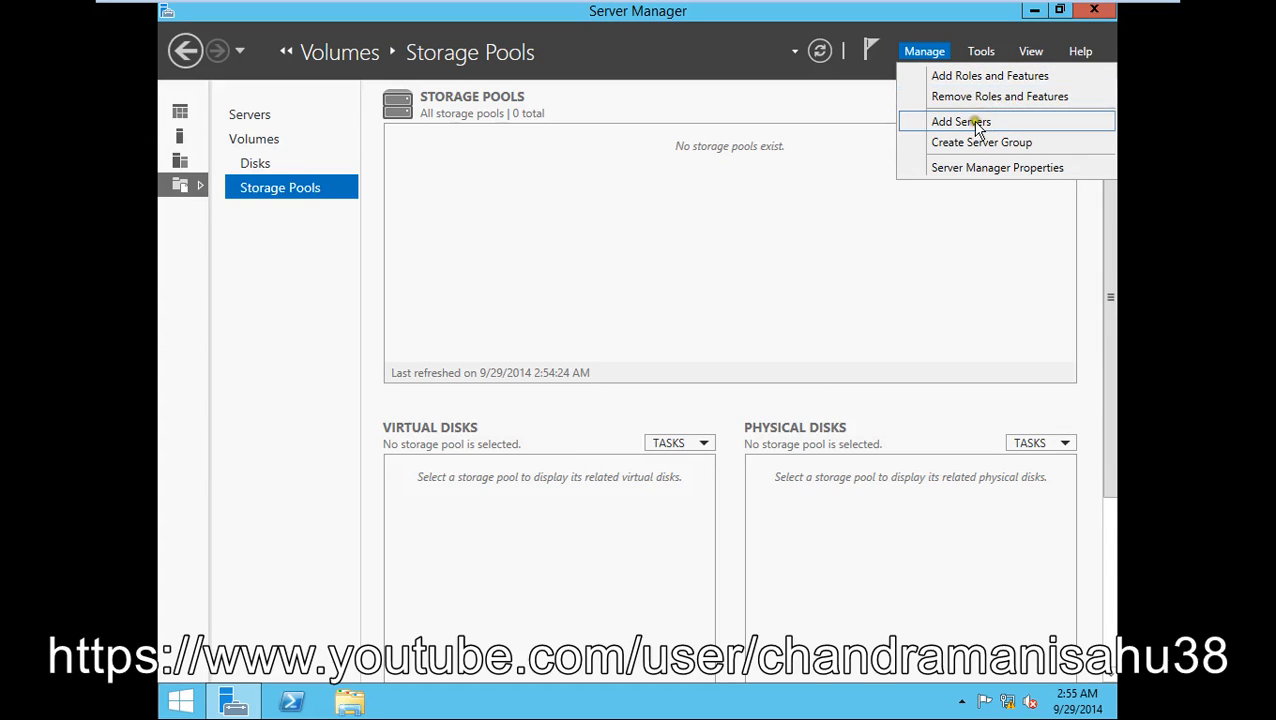
left_click(976, 125)
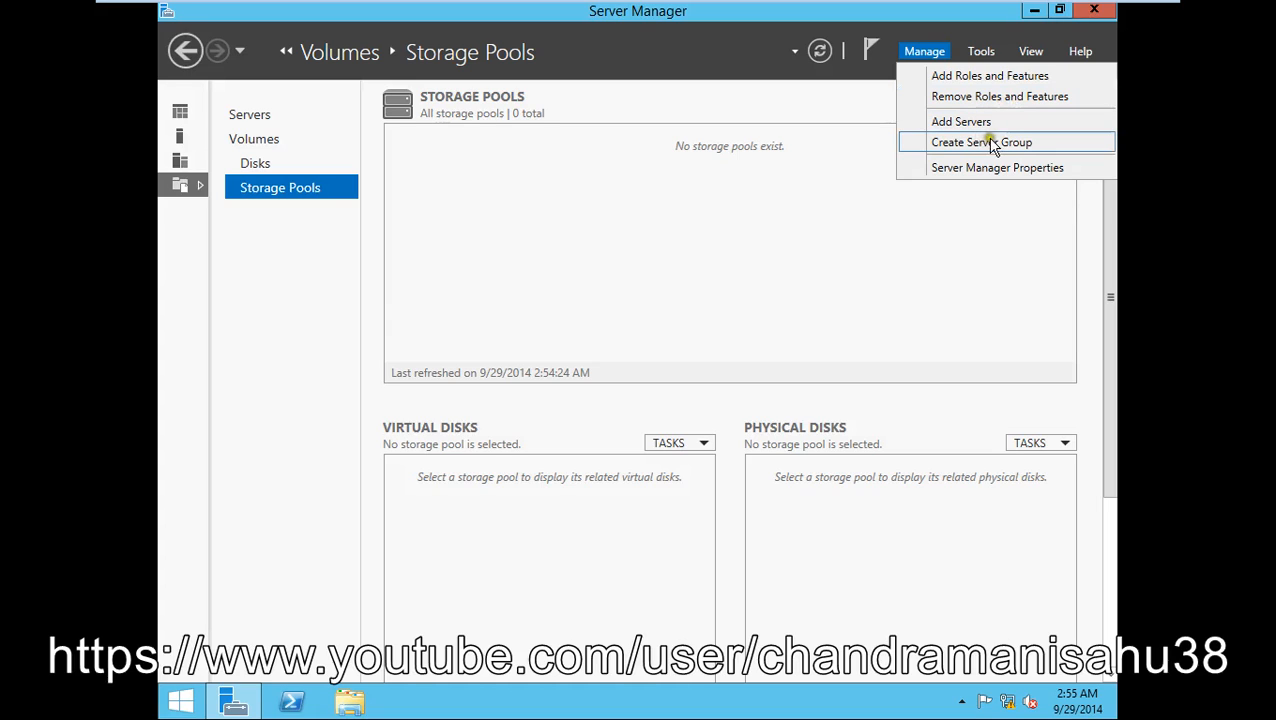
left_click(1001, 148)
left_click(1002, 168)
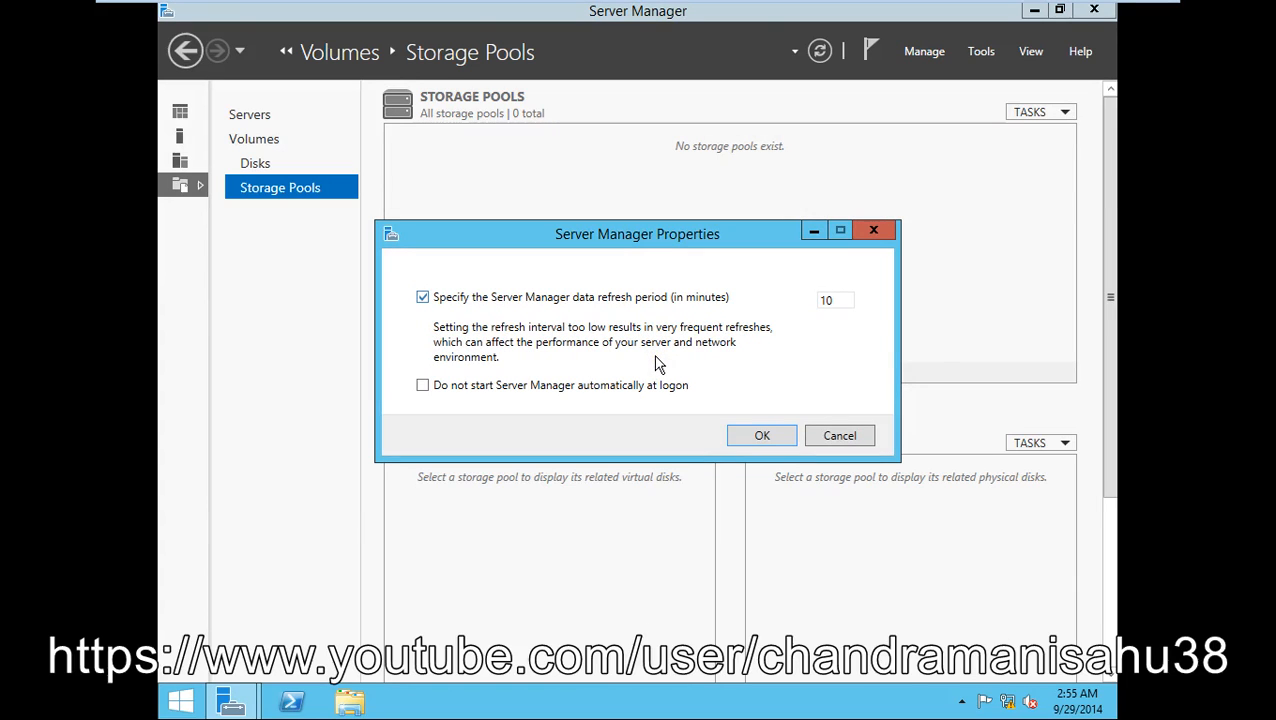
mouse_move(705, 312)
left_mouse_down()
mouse_move(478, 310)
mouse_move(700, 307)
mouse_move(620, 309)
left_mouse_up()
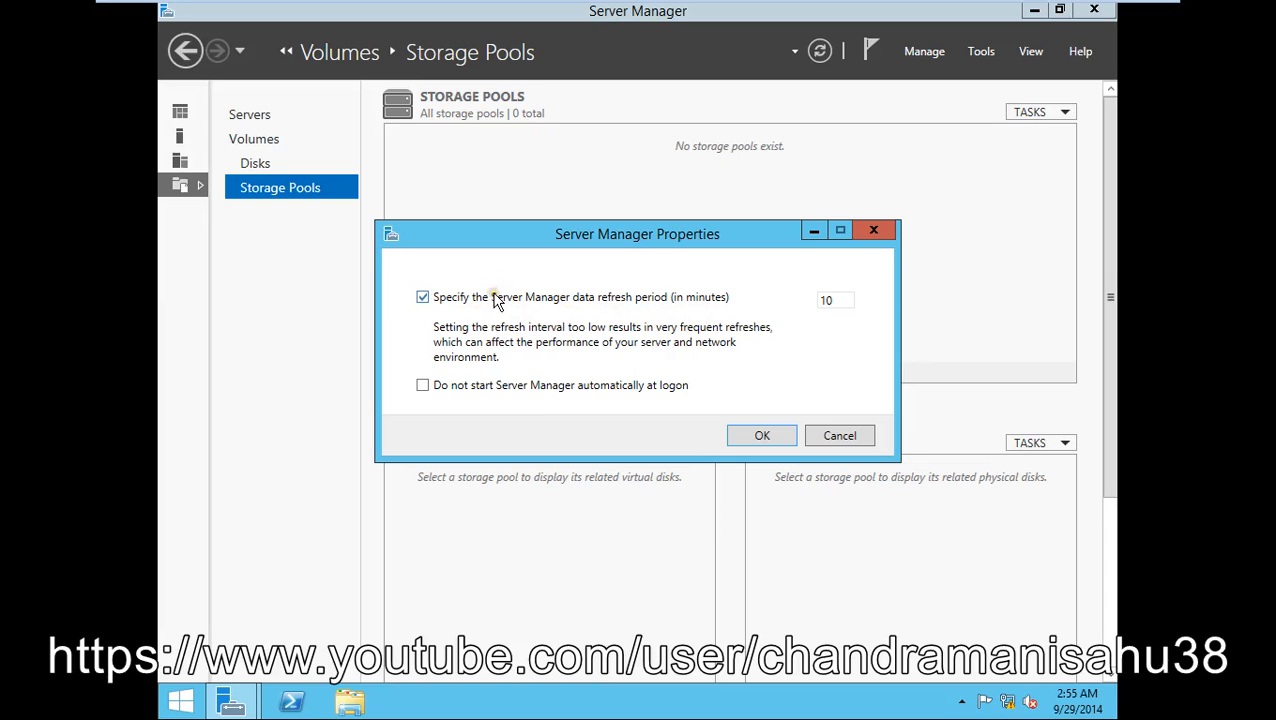
left_click(829, 309)
double_click(826, 300)
left_click(757, 438)
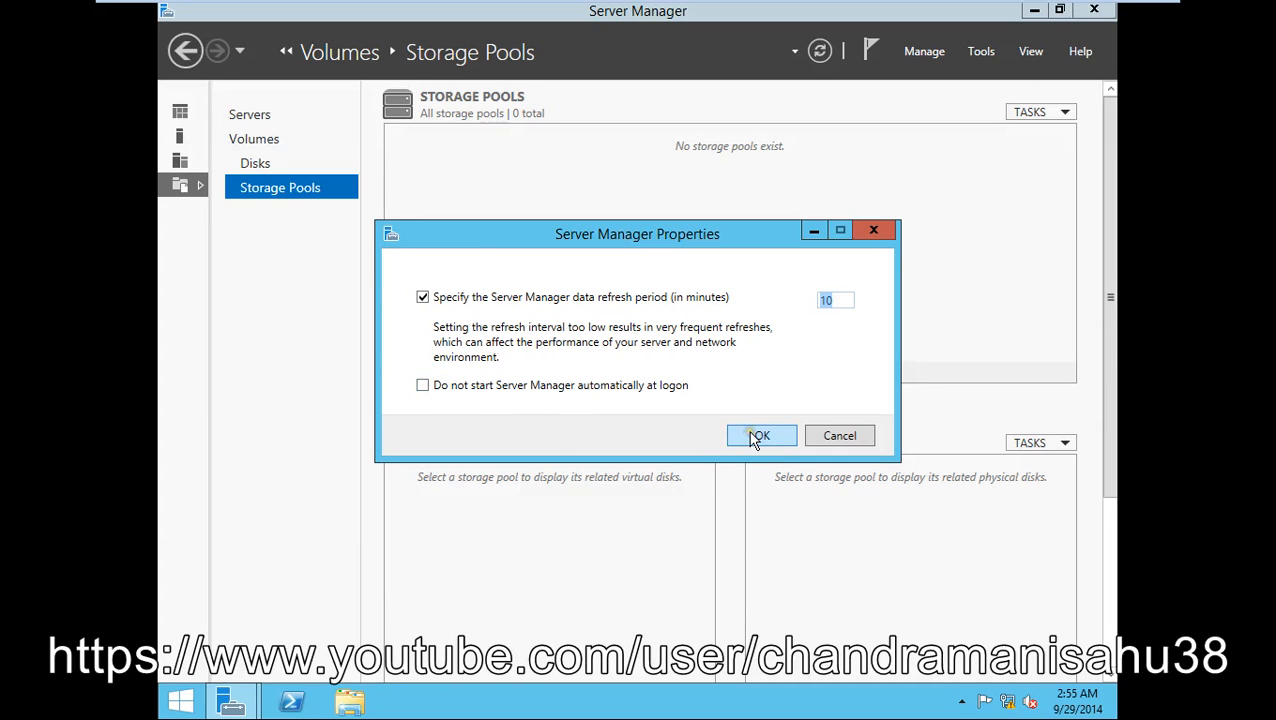
left_click(423, 386)
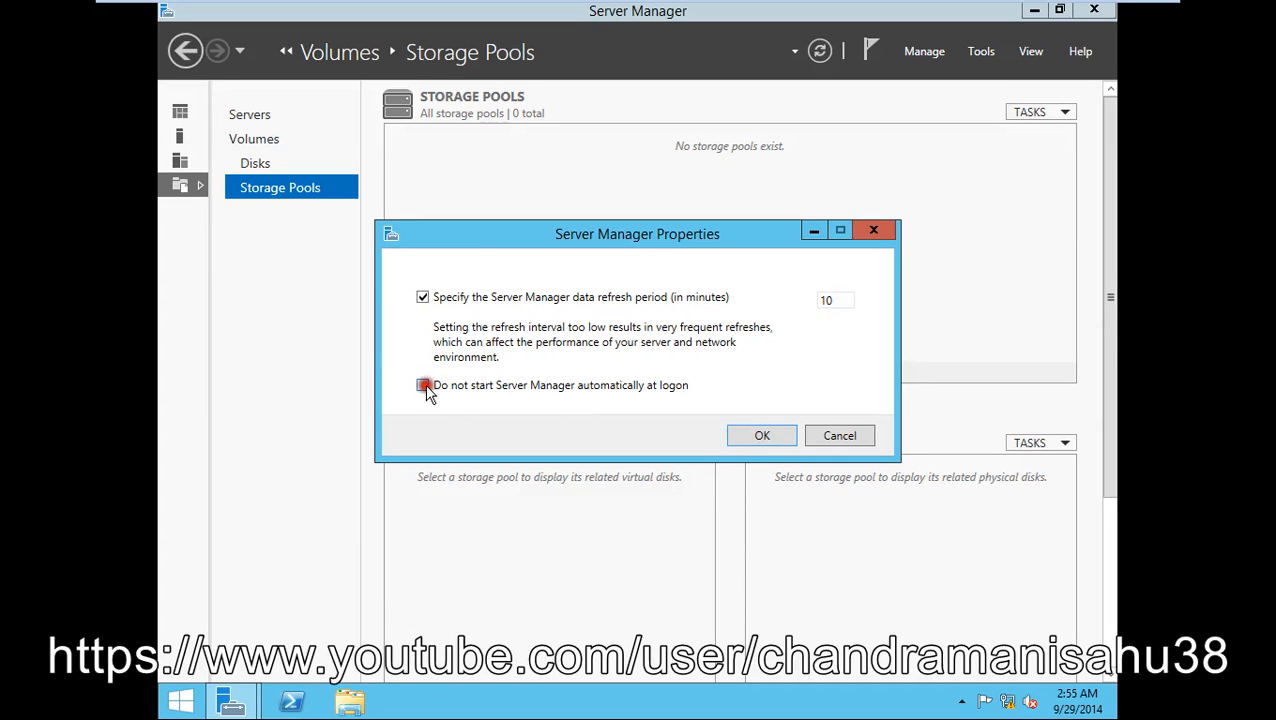
left_click(762, 437)
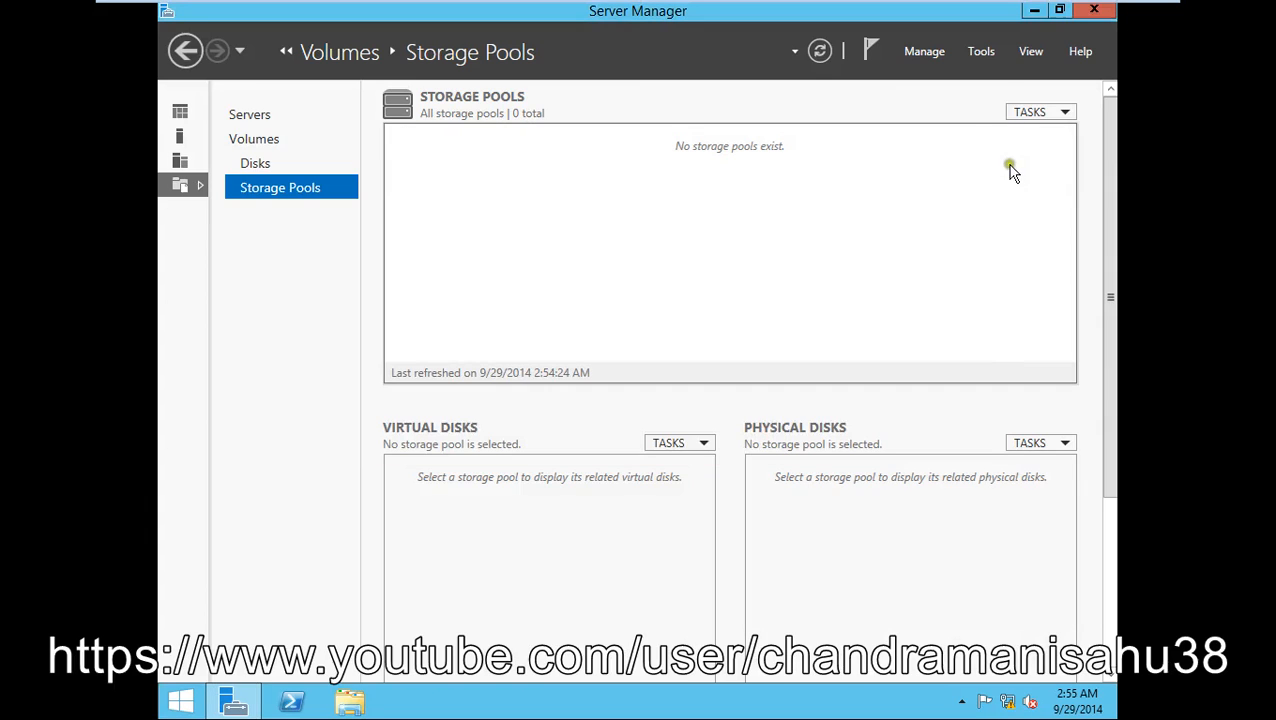
- Check notifications for running tasks, then keep the View zoom at 100%
left_click(957, 170)
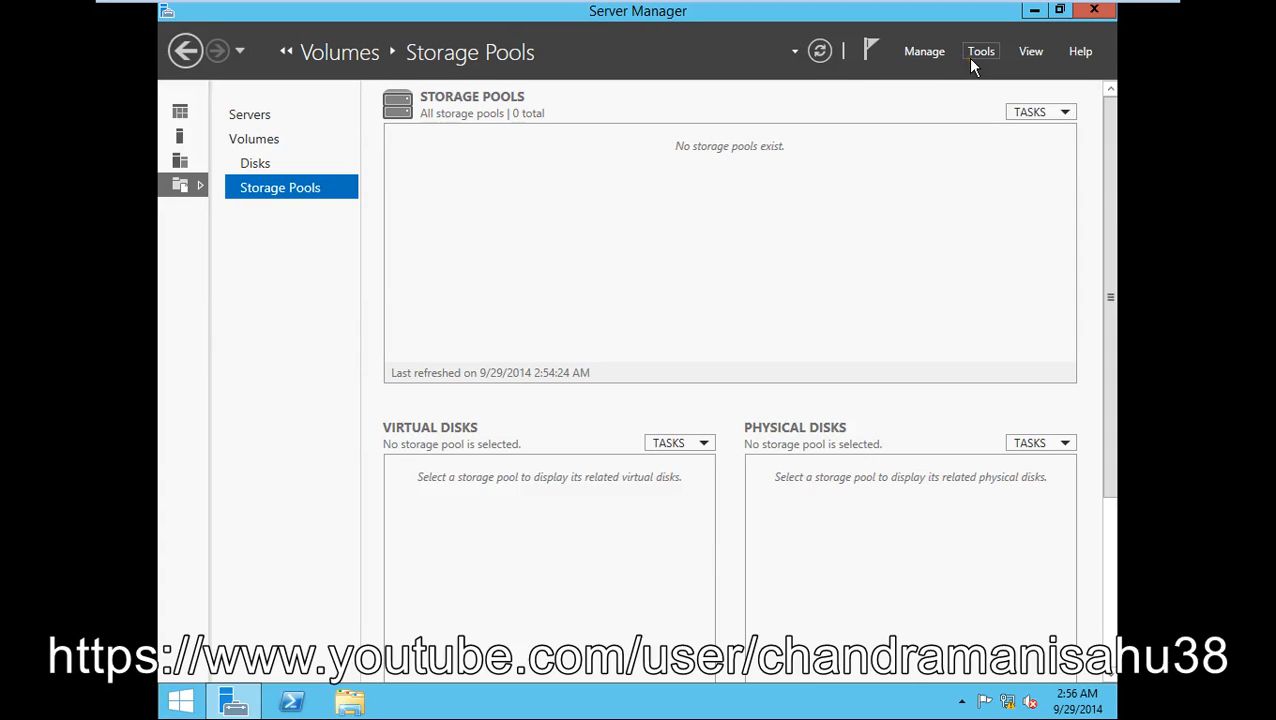
left_click(868, 52)
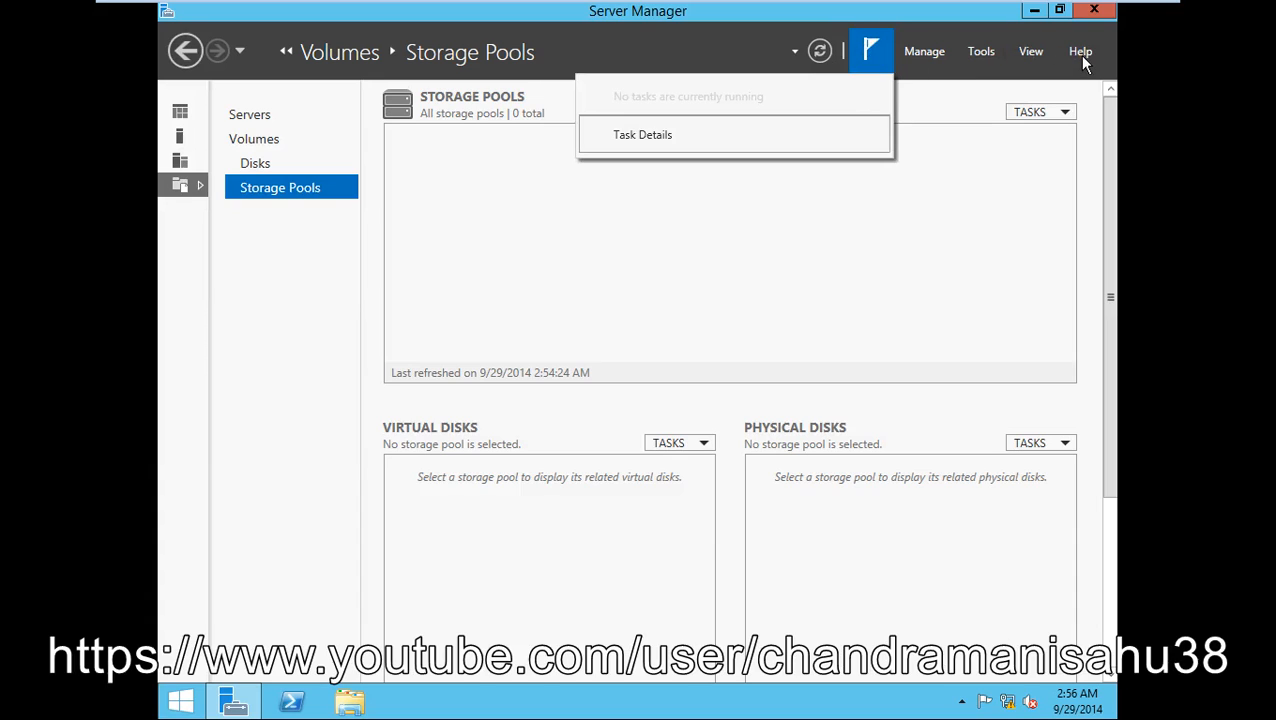
left_click(1032, 53)
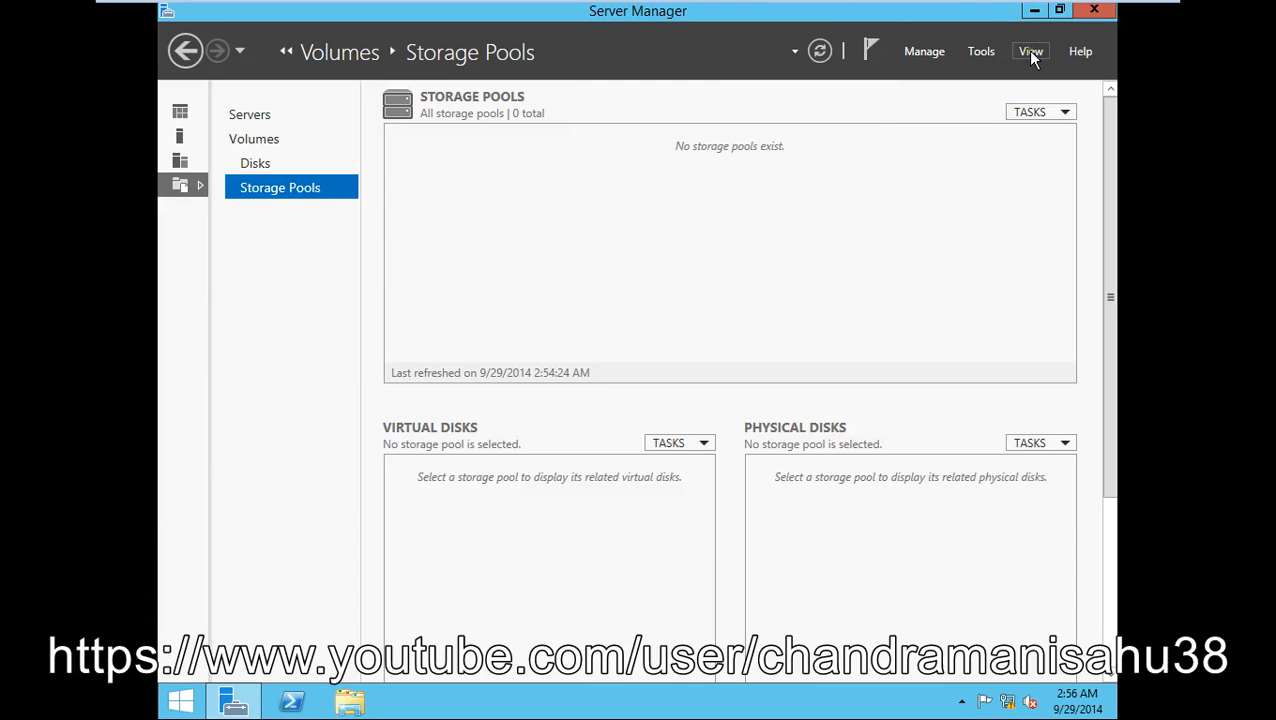
left_click(1031, 52)
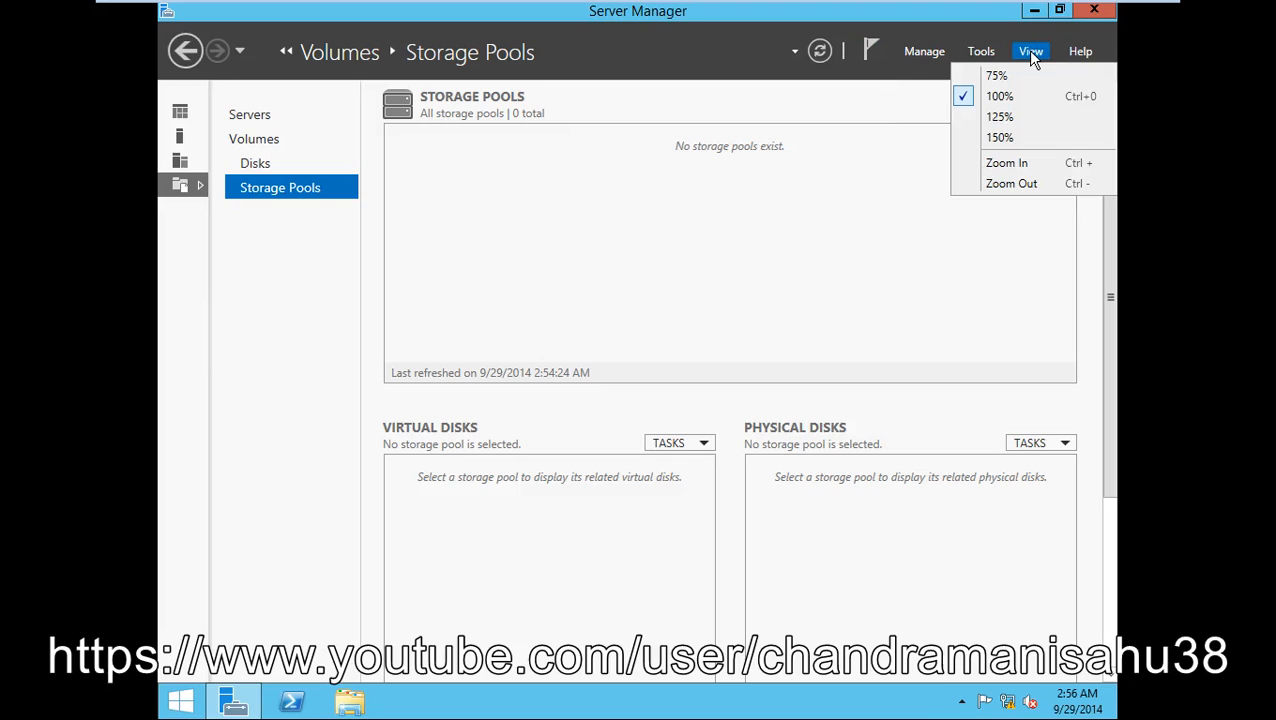
left_click(992, 97)
- Return to the Dashboard and launch the Add Roles and Features Wizard from Manage
left_click(189, 156)
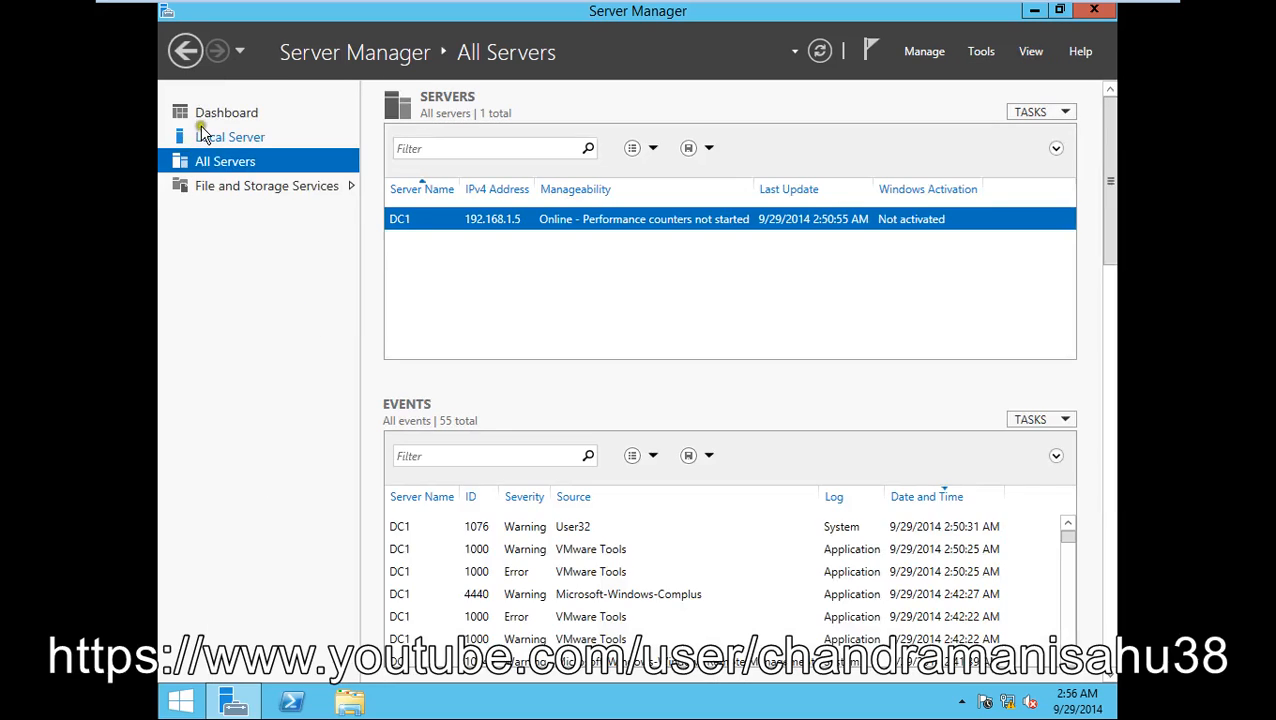
left_click(205, 116)
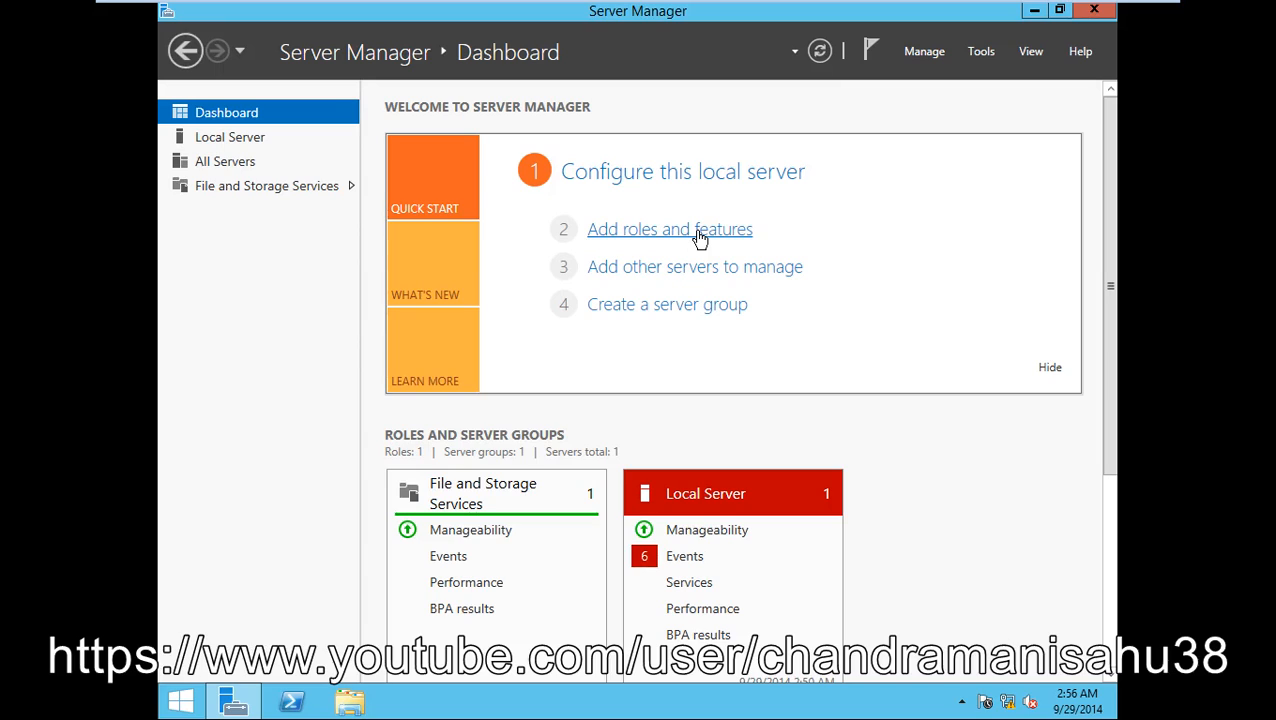
left_click(922, 51)
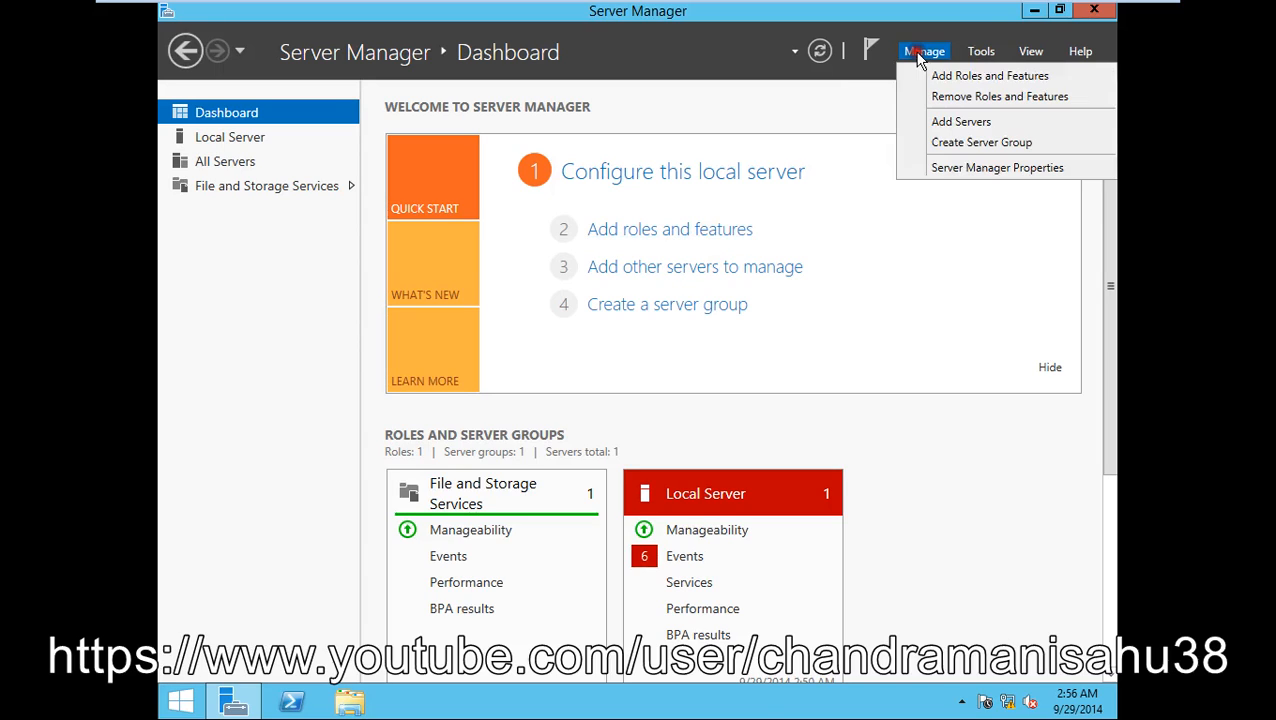
left_click(966, 79)
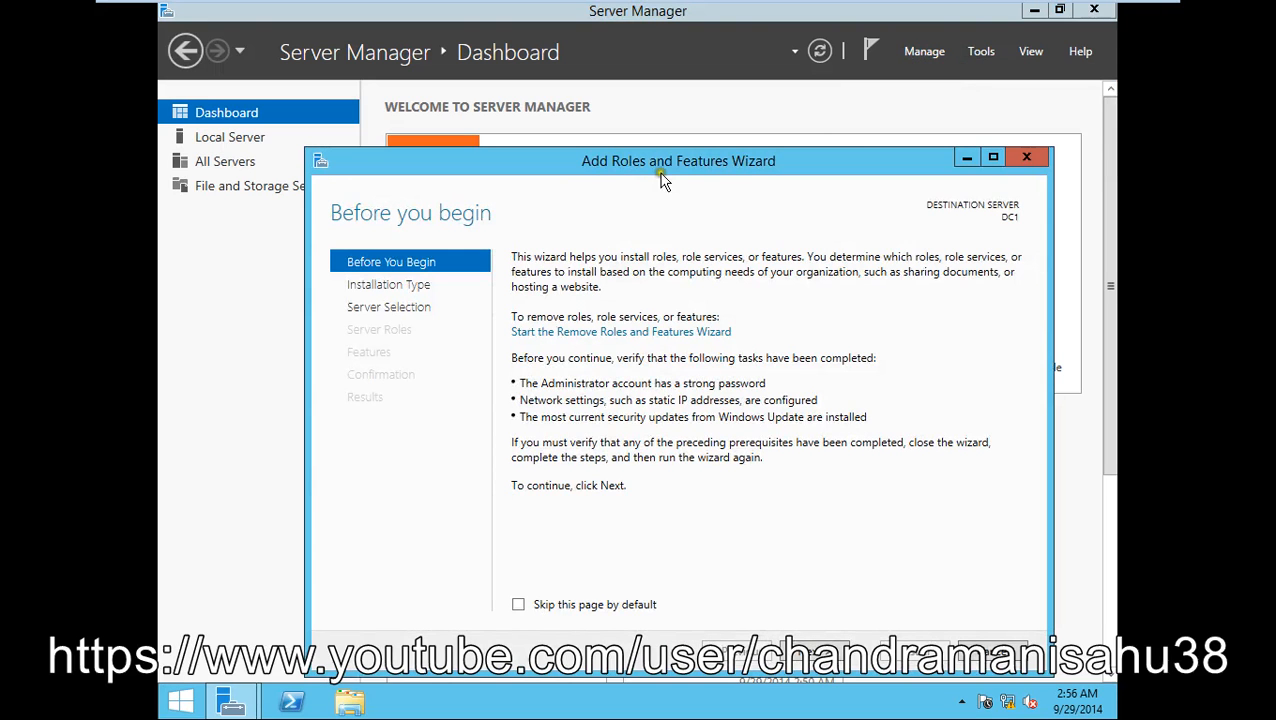
left_click_drag(670, 162, 662, 124)
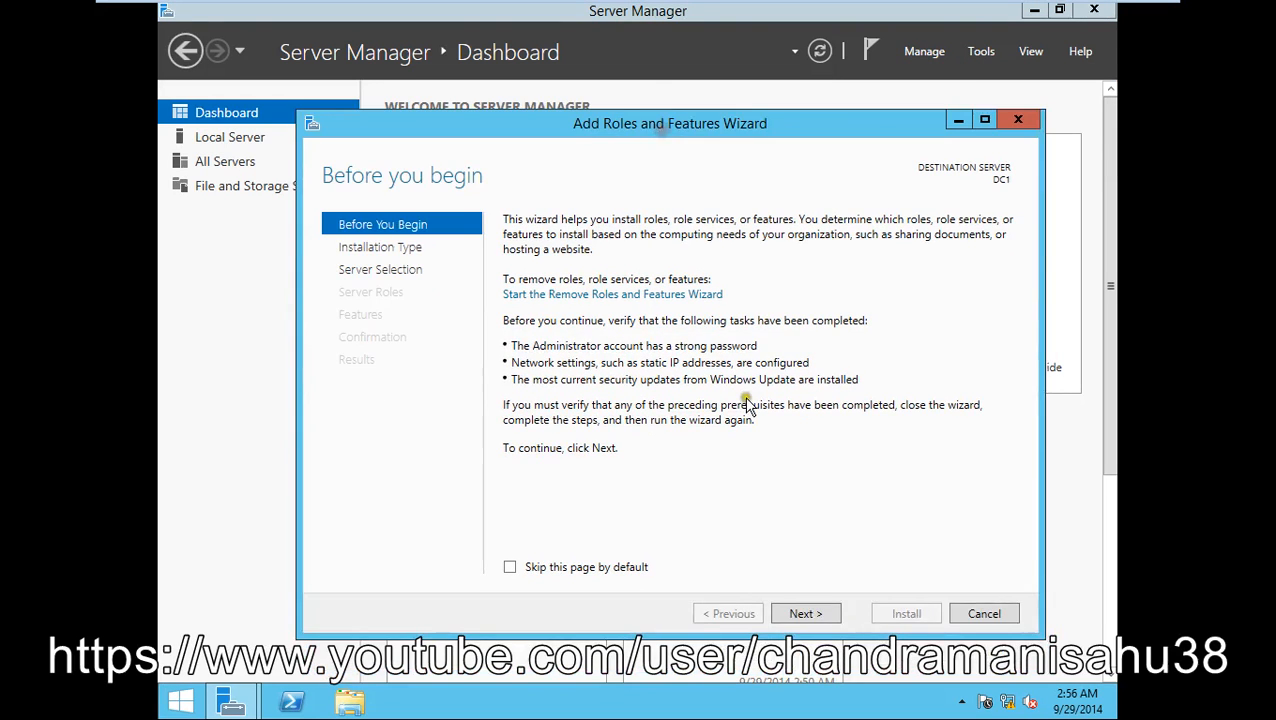
- Choose role-based install on DC1 and add Active Directory Domain Services with its management tools
left_click(805, 617)
left_click(803, 617)
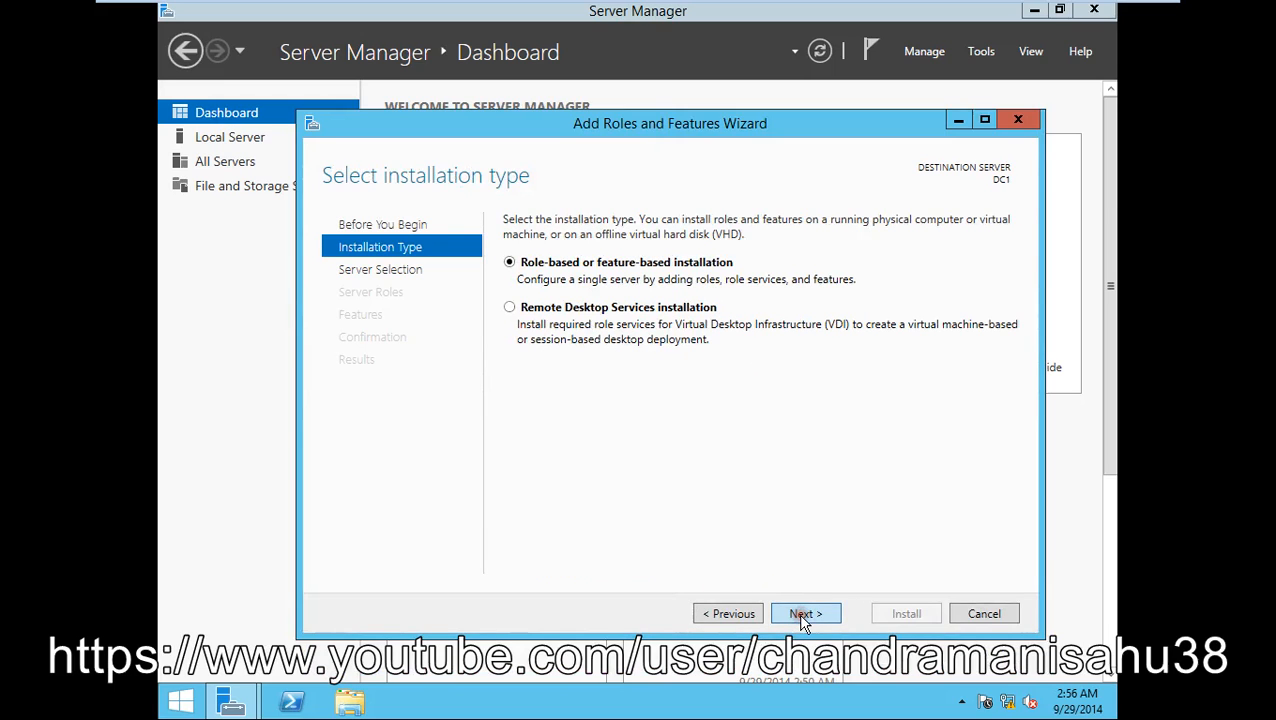
left_click(803, 617)
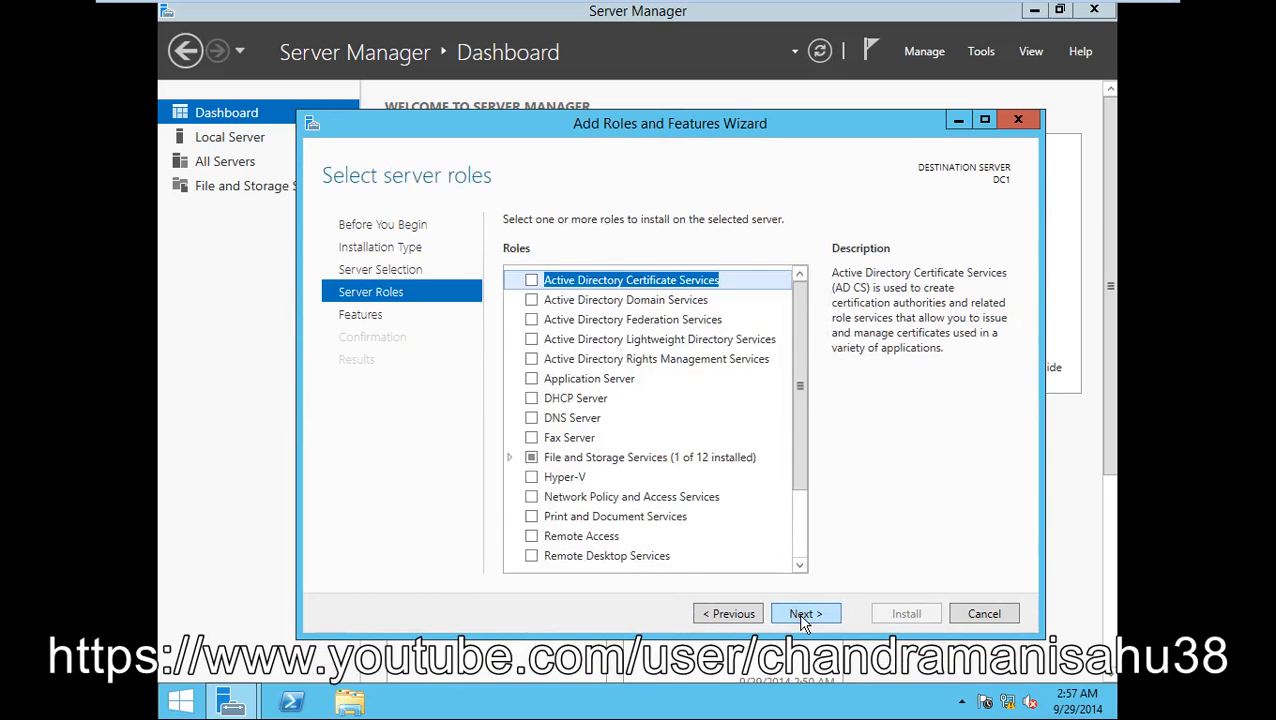
left_click(532, 300)
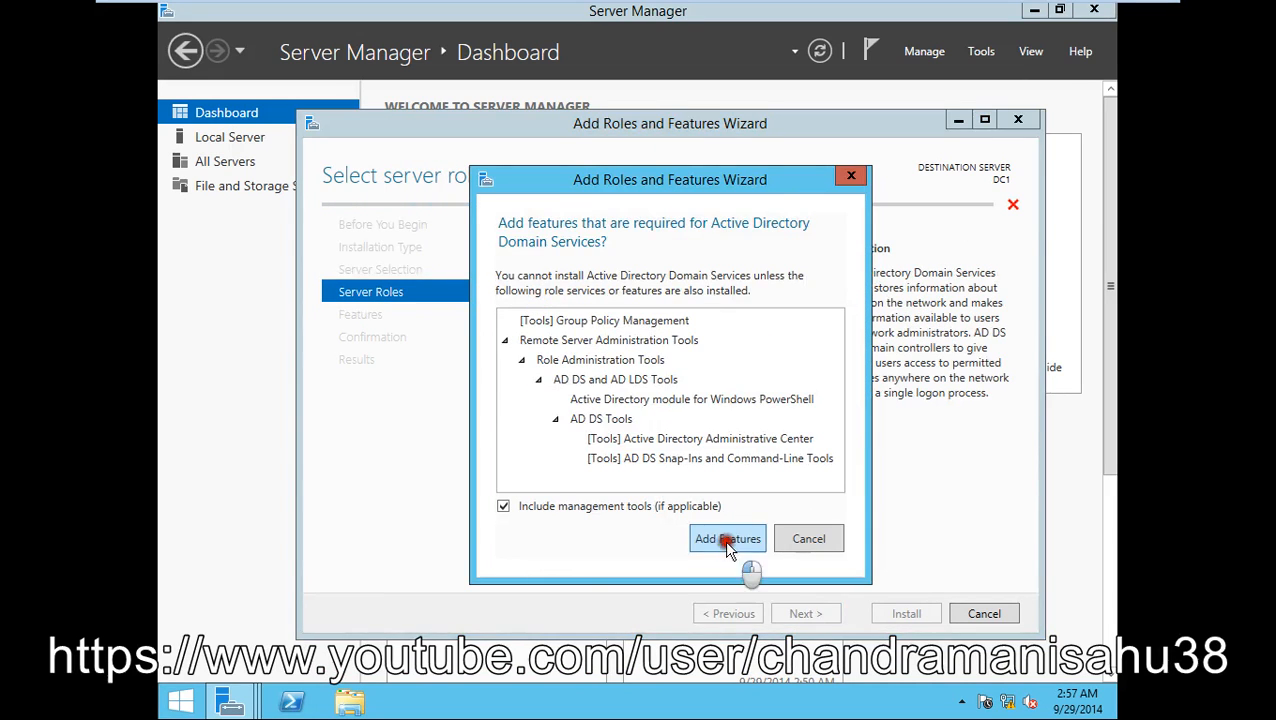
left_click(726, 537)
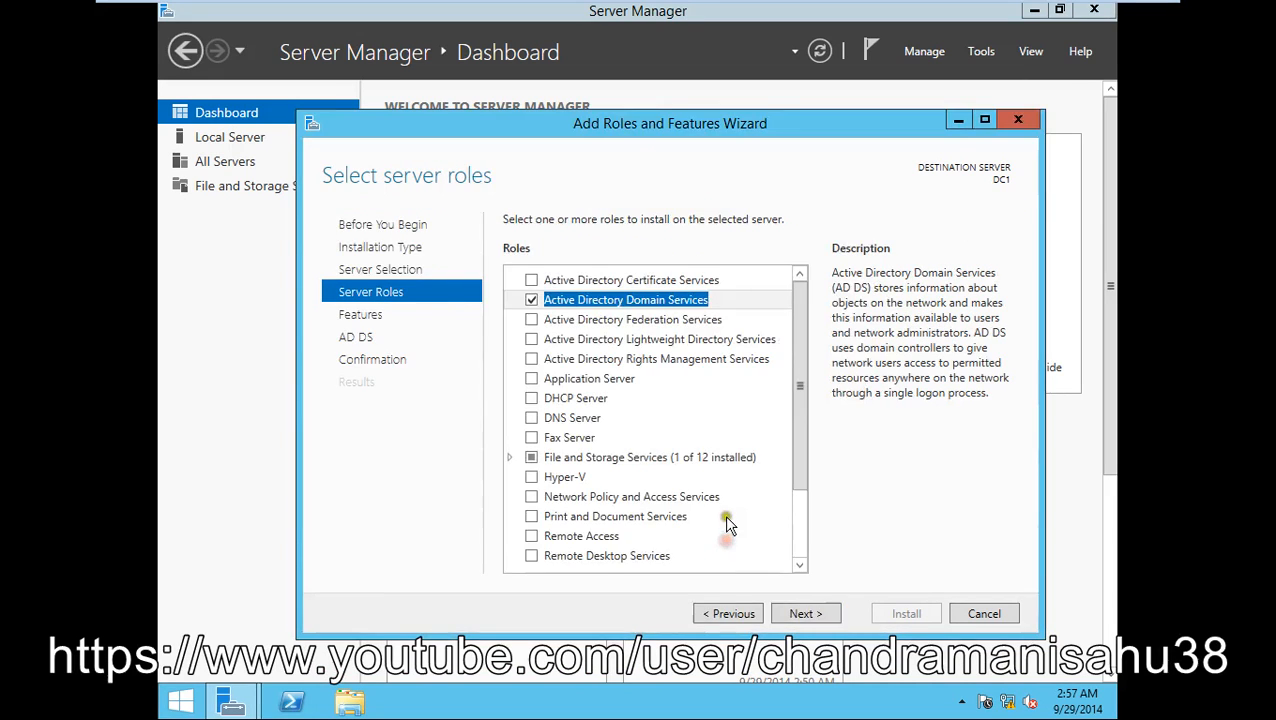
left_click(806, 615)
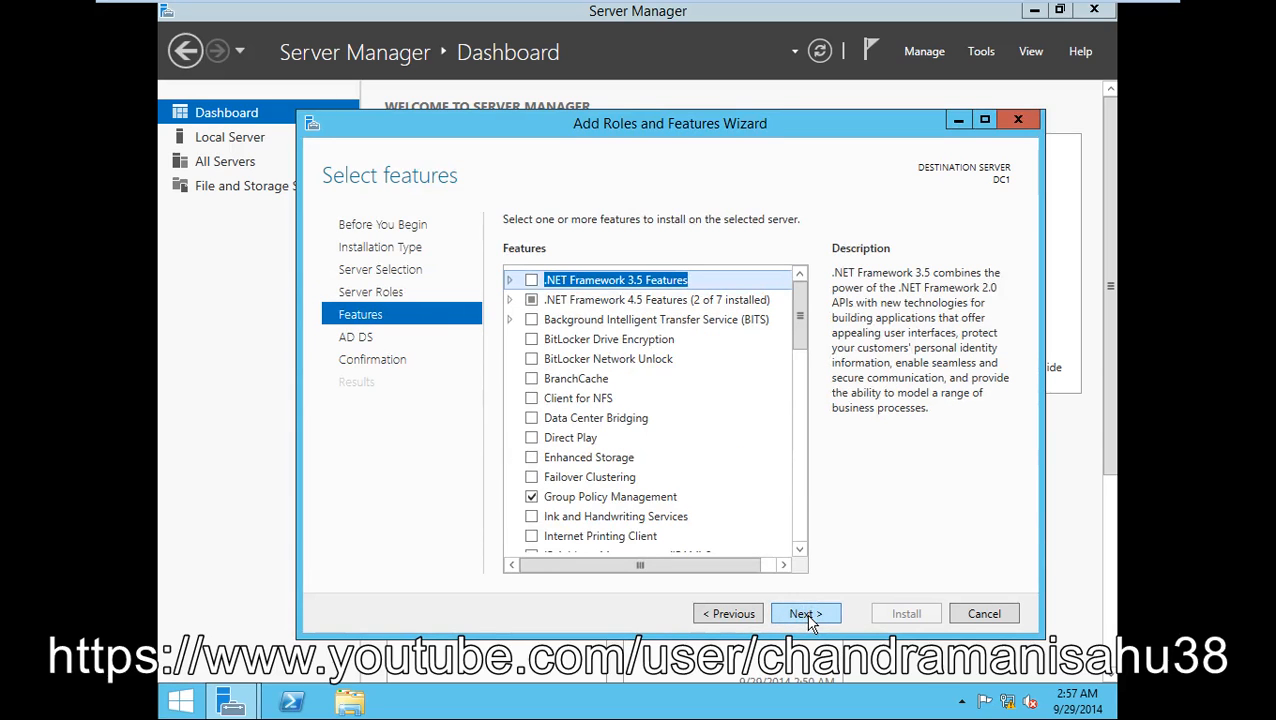
left_click(806, 614)
left_click(806, 614)
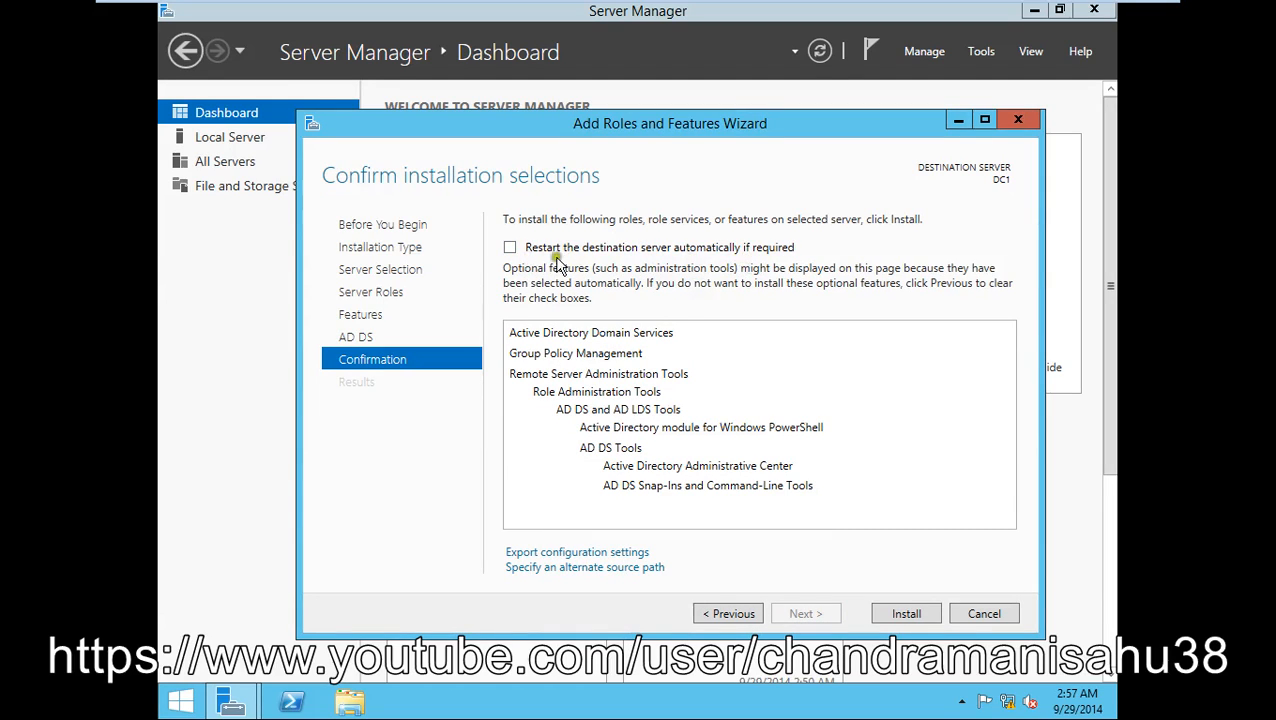
- Start installing AD DS with its management tools, then minimize the VMware window
left_click(906, 614)
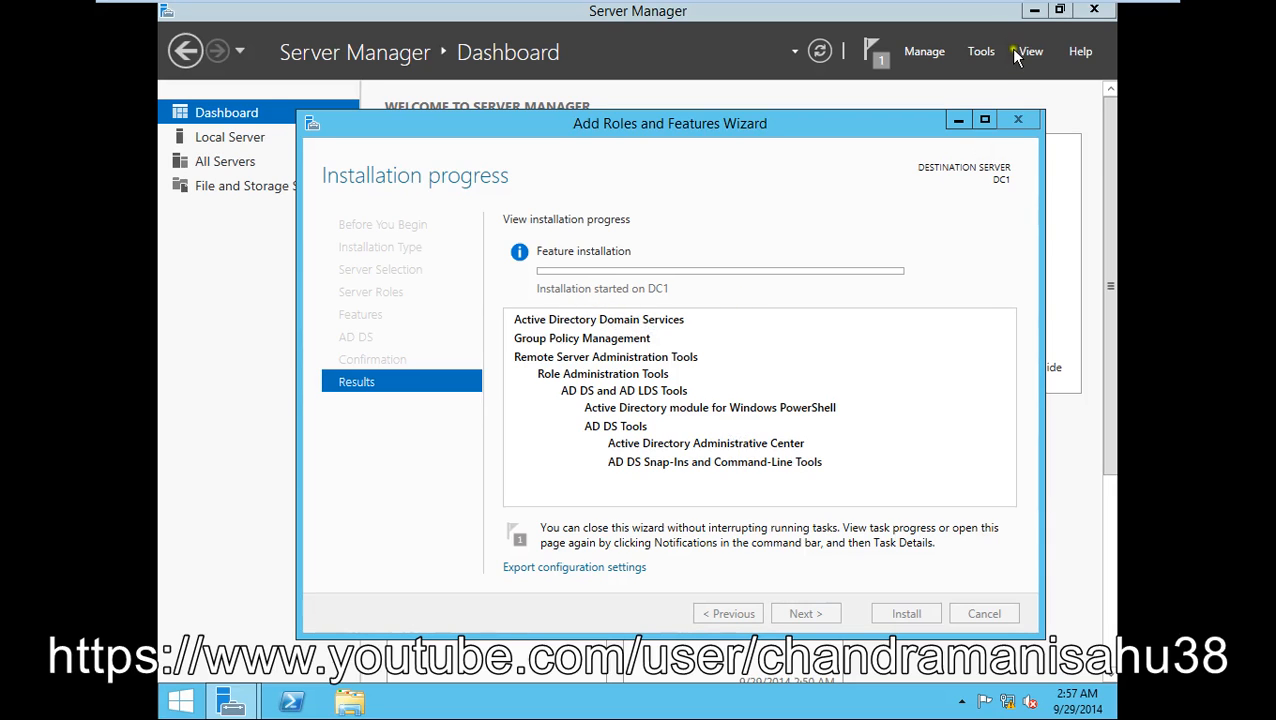
mouse_move(1068, 8)
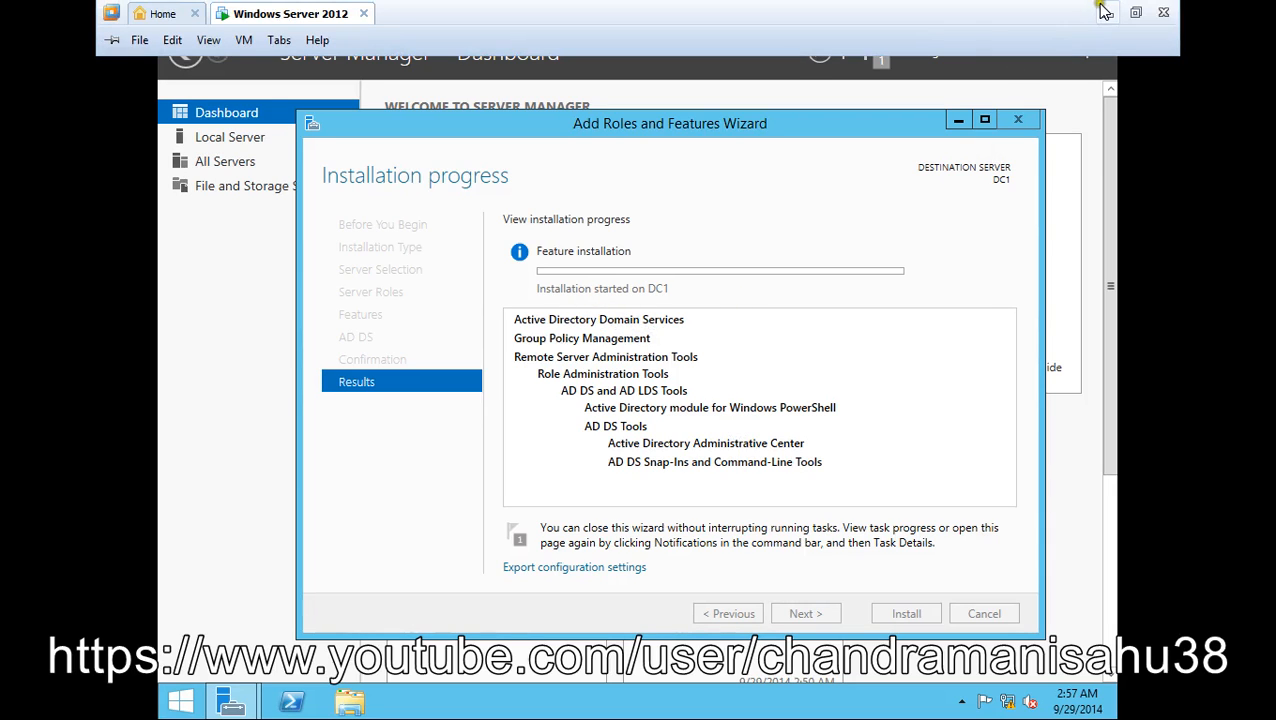
left_click(1106, 12)
- Pause the screen recording in the recorder and minimize the recorder
left_click(567, 702)
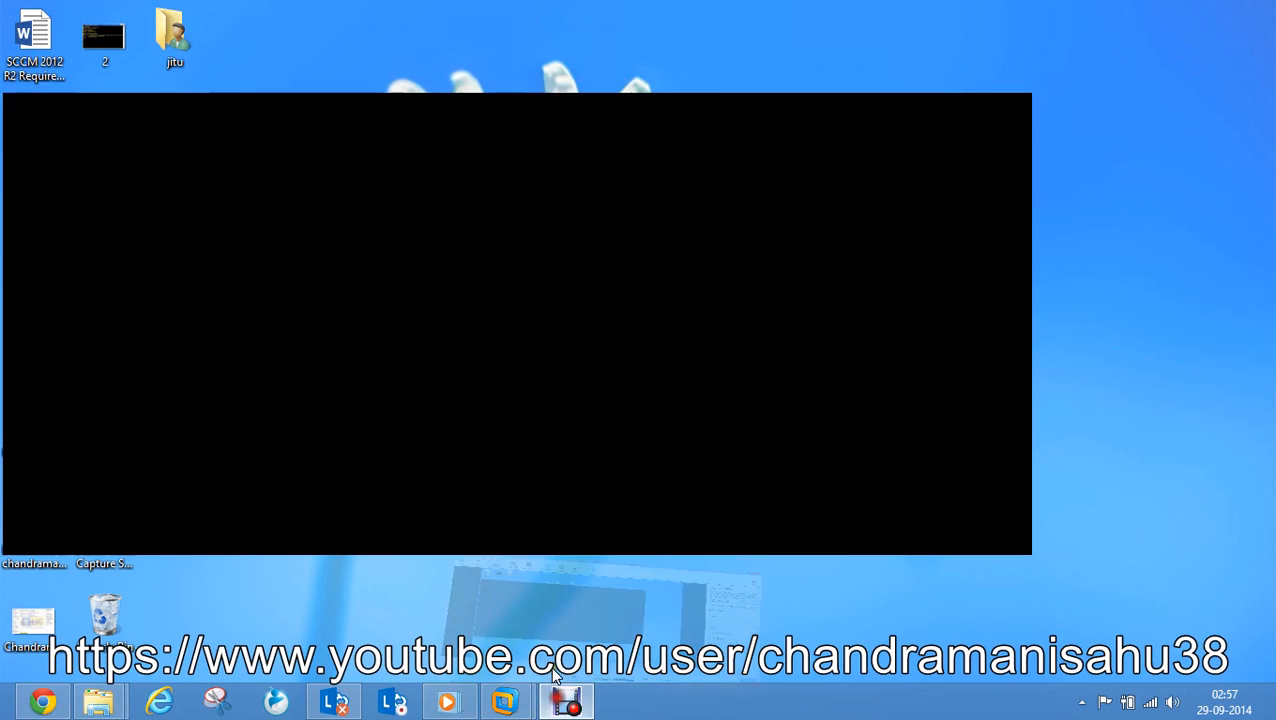
left_click(443, 626)
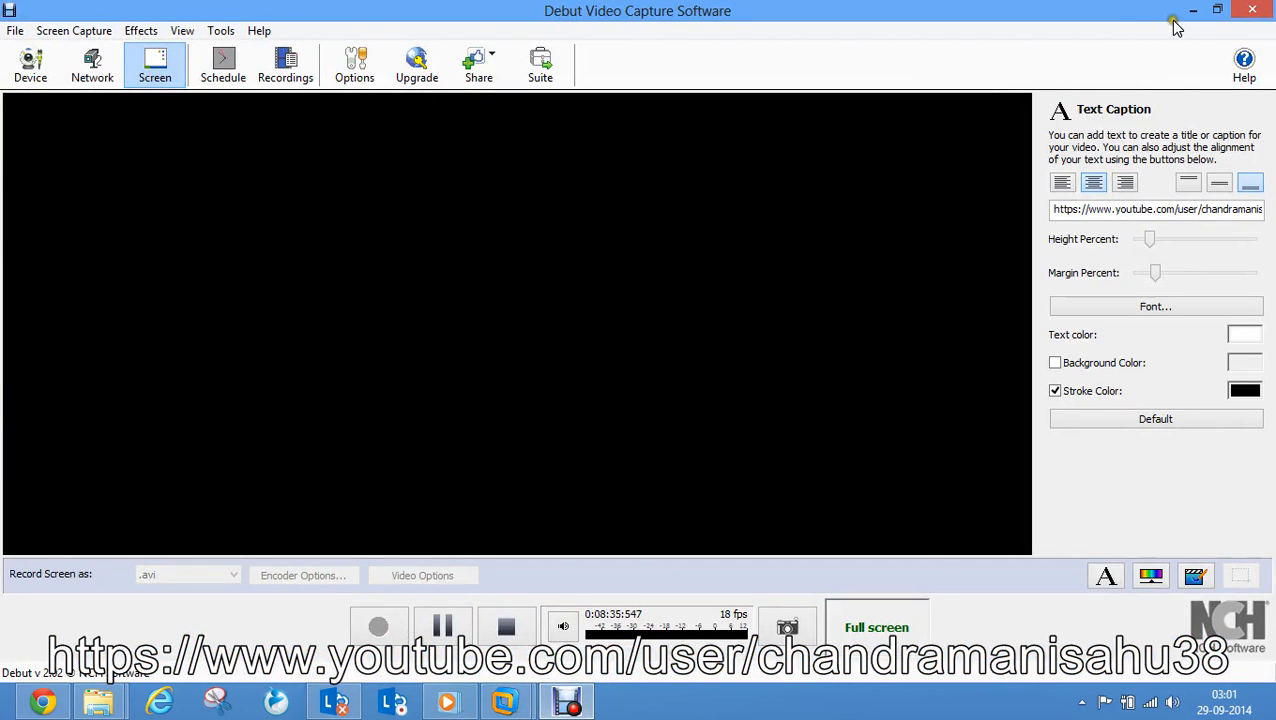
left_click(1192, 11)
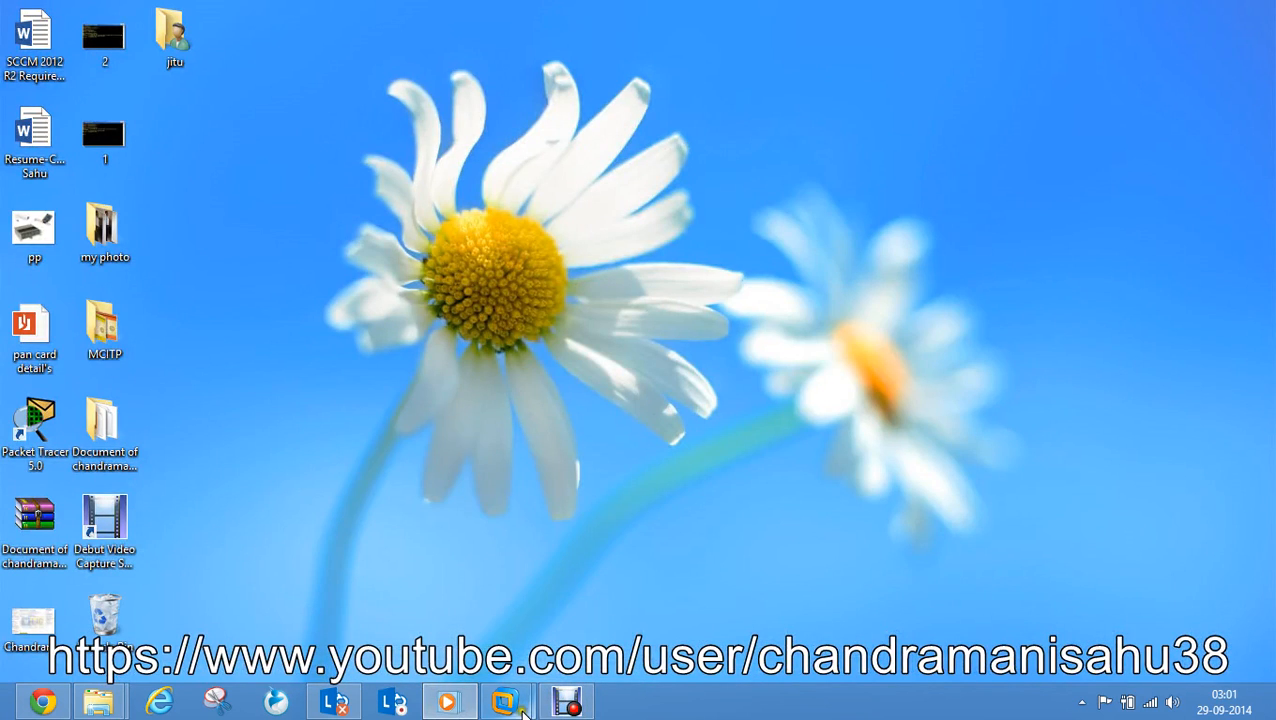
- Restore the Windows Server VM, confirm AD DS installed successfully, and retry launching domain controller promotion
mouse_move(520, 710)
left_click(590, 580)
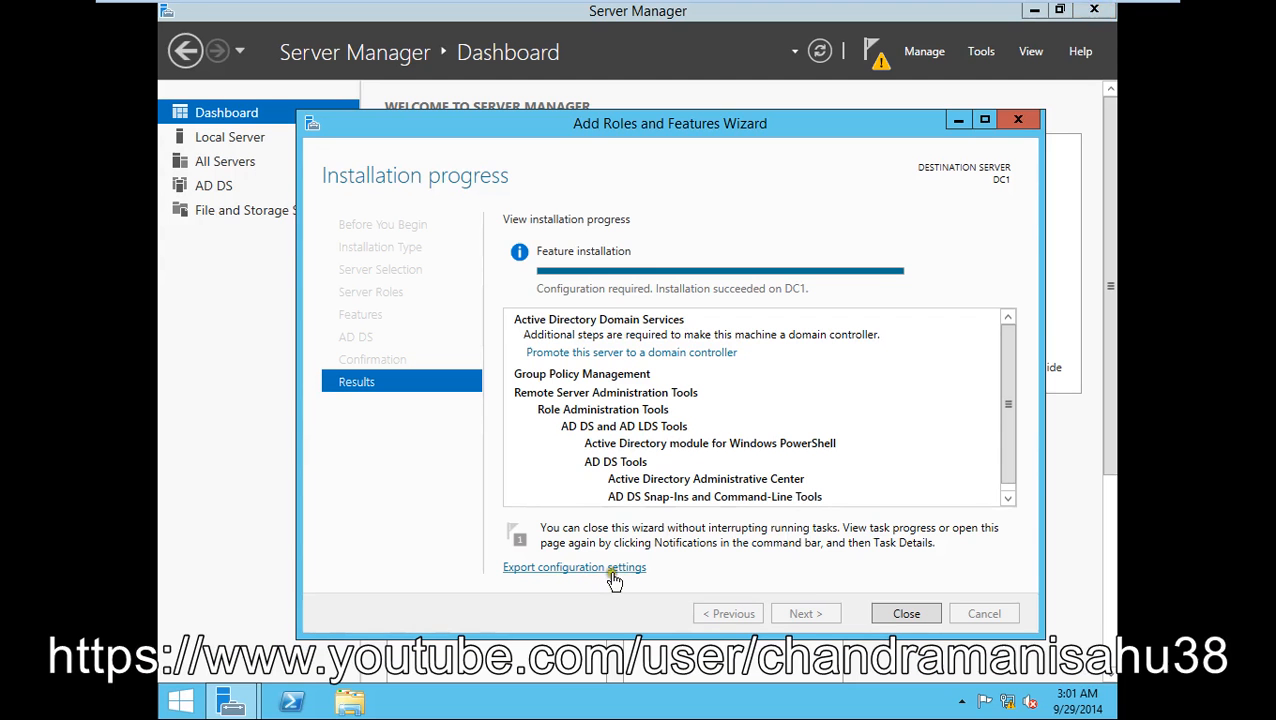
left_click(685, 353)
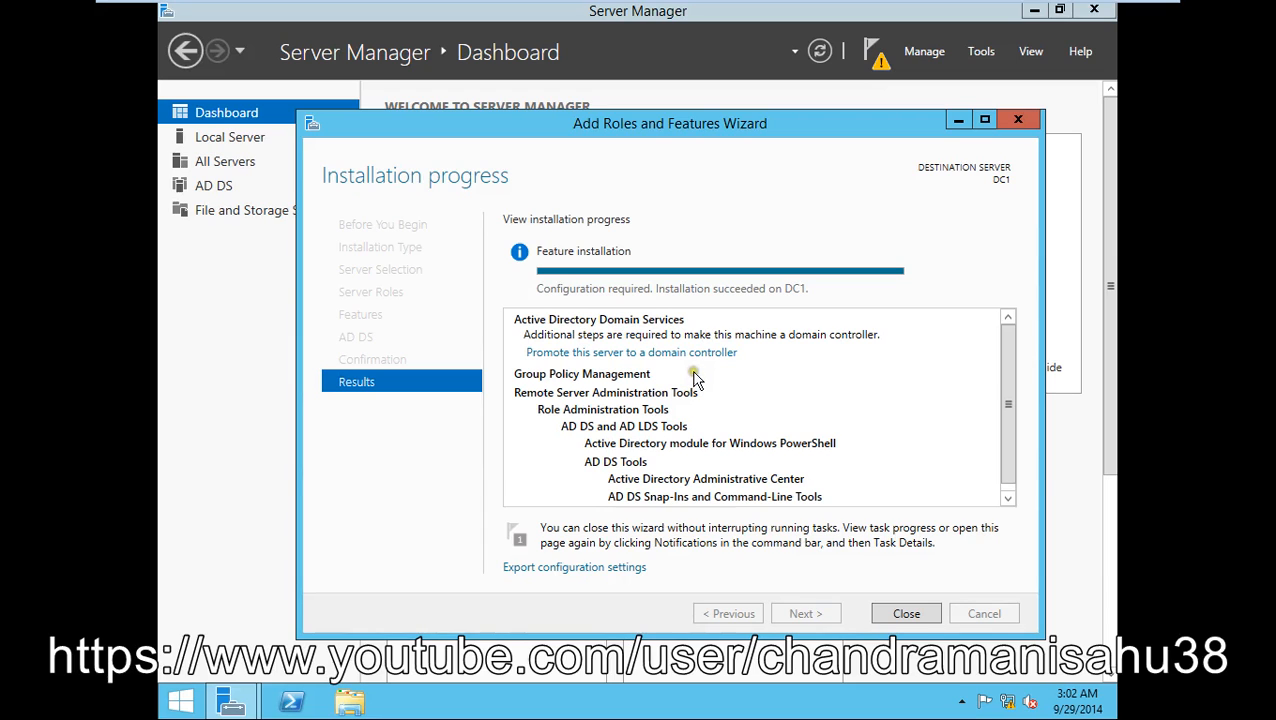
left_click_drag(783, 122, 748, 124)
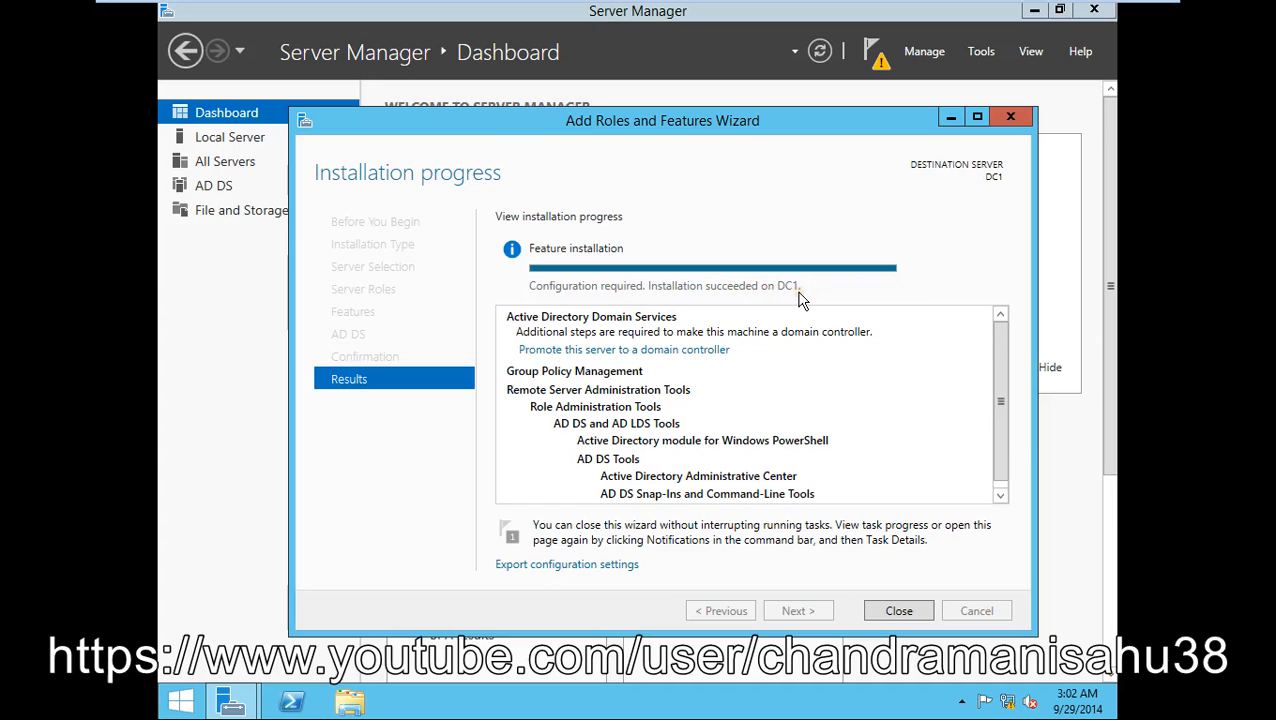
left_click(572, 349)
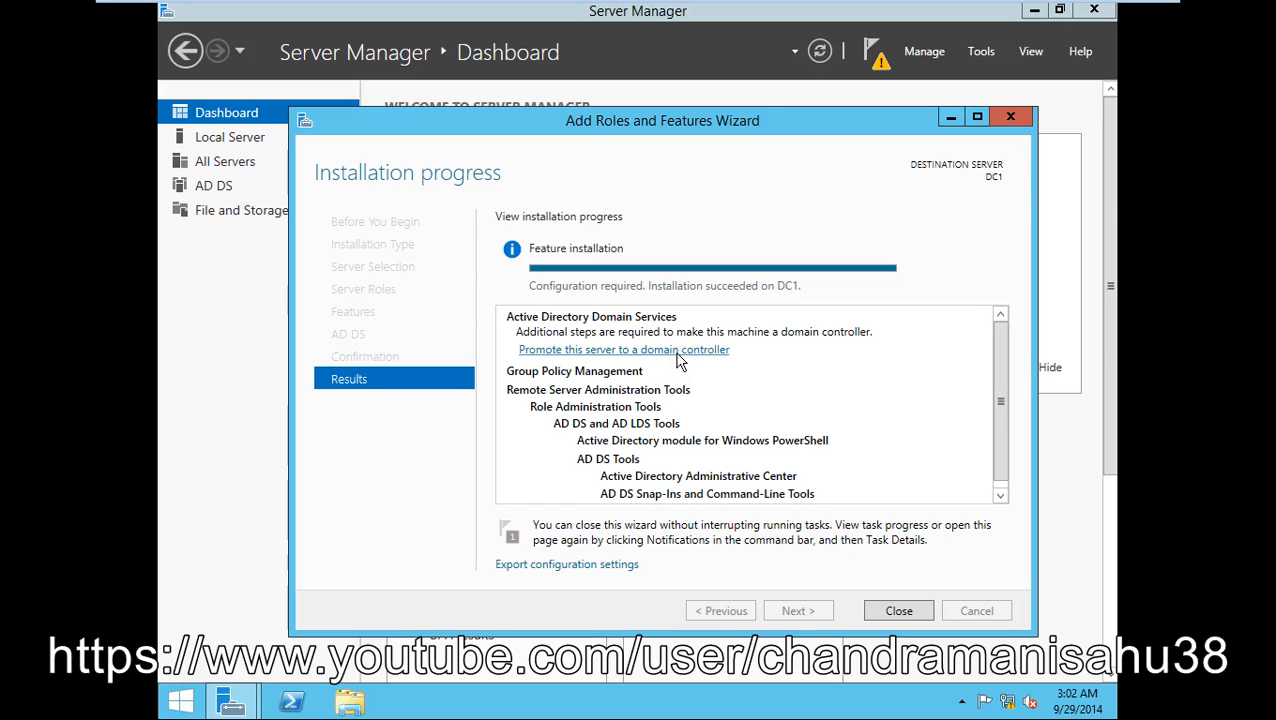
- Close the installation wizard and launch 'Promote this server to a domain controller' from Notifications
left_click(888, 611)
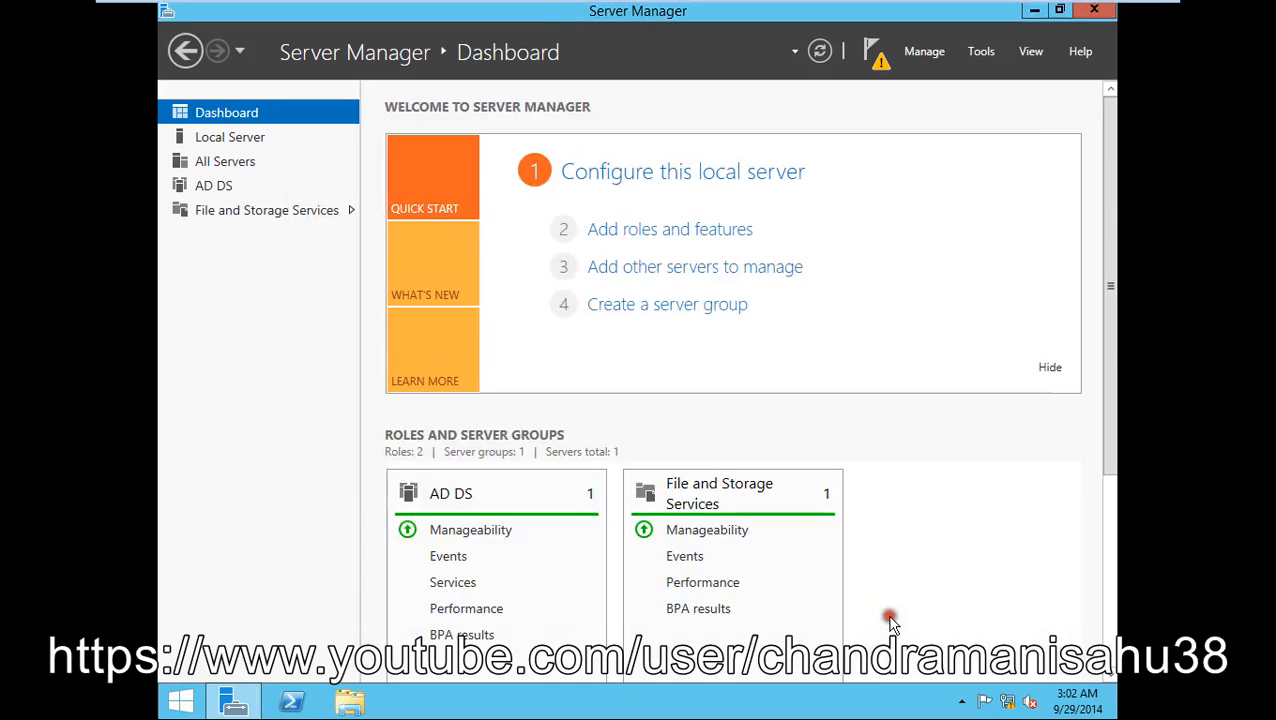
left_click(876, 57)
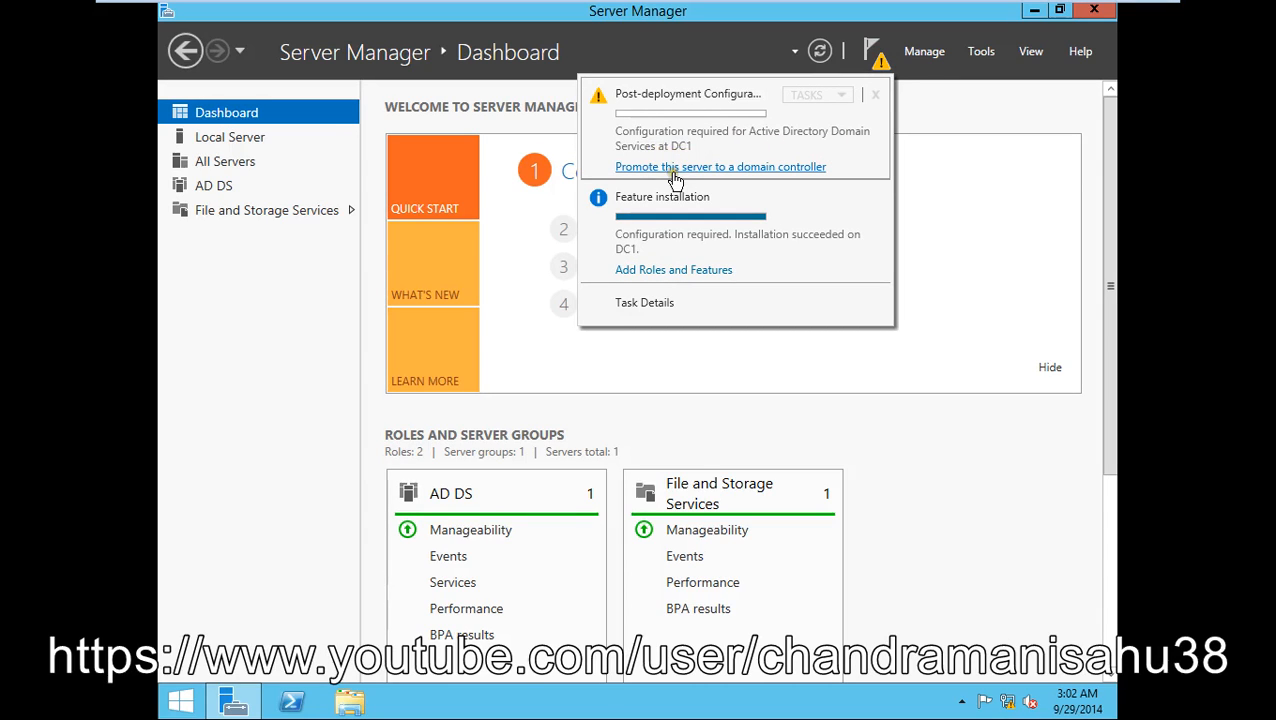
left_click(772, 168)
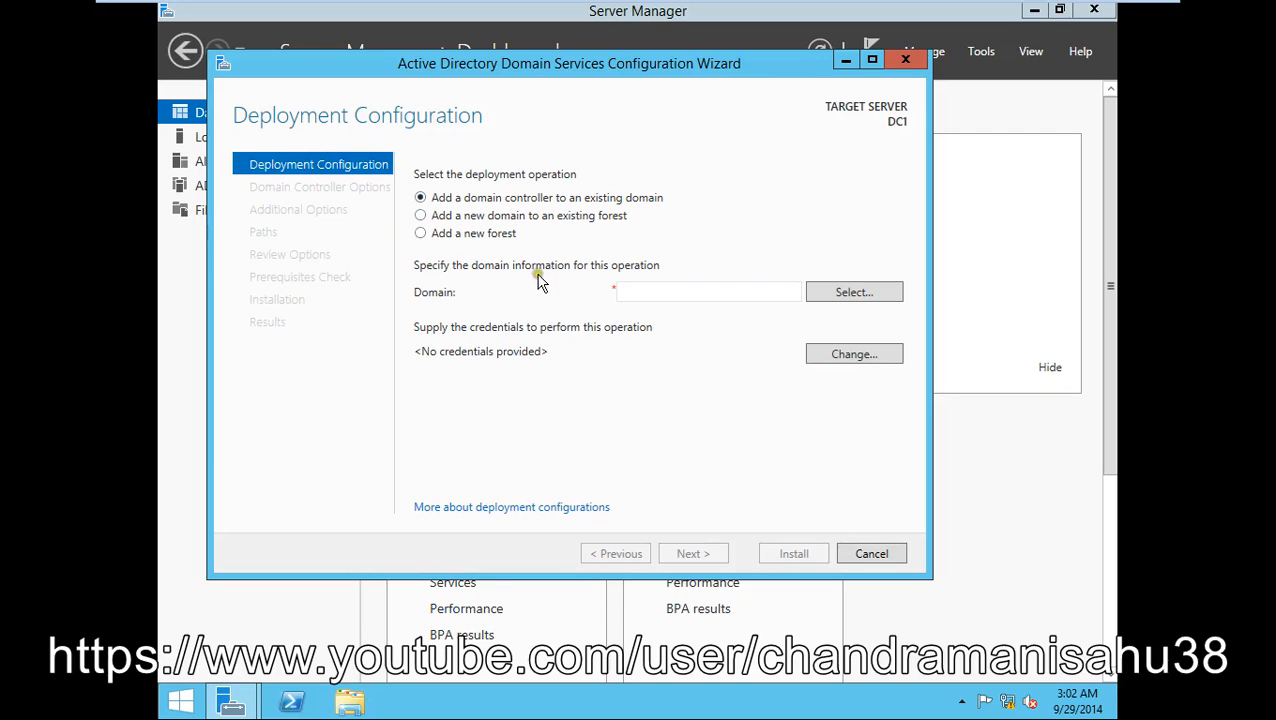
left_click_drag(658, 71, 655, 108)
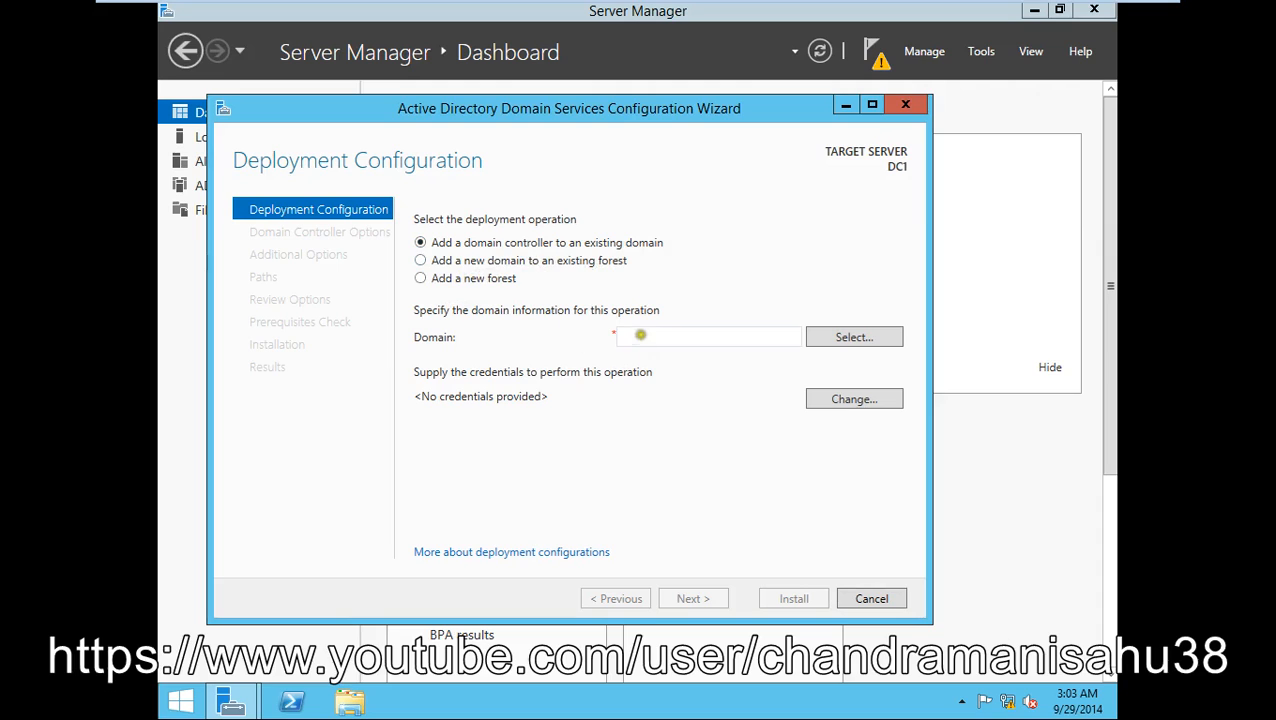
- Choose Add a new forest with root domain name cmsahu.com and continue
left_click(641, 339)
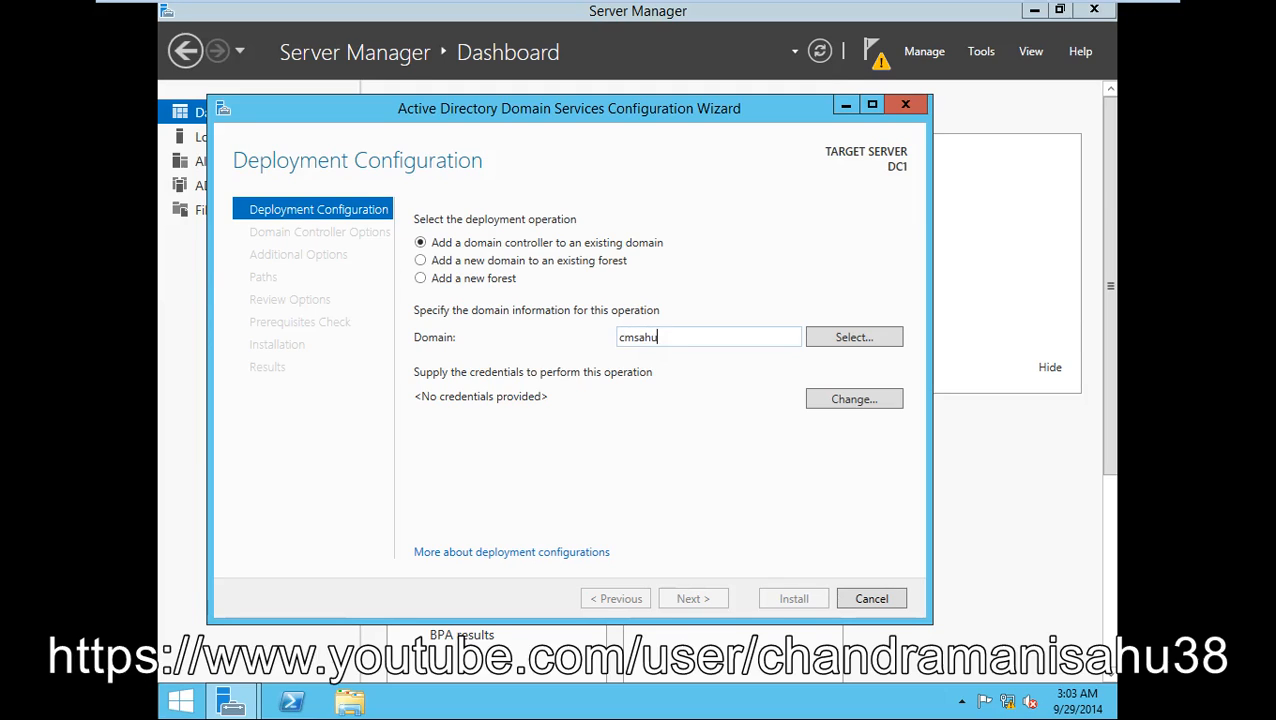
type("o")
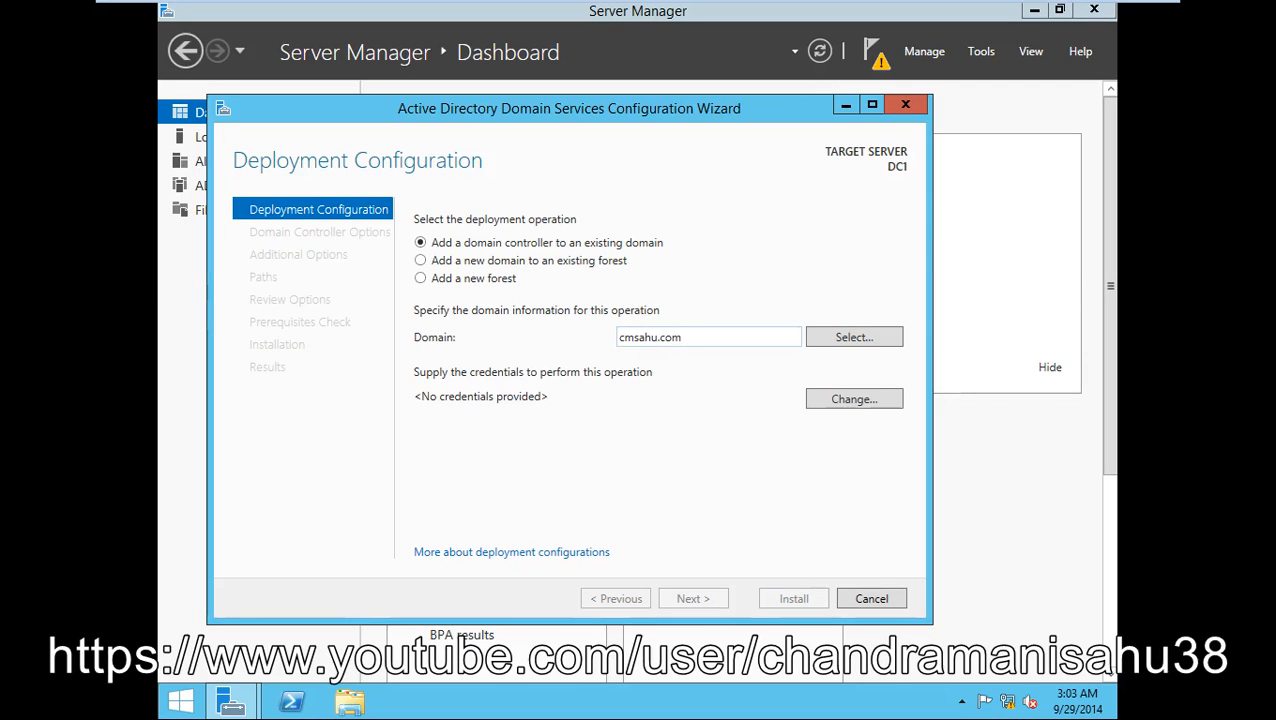
type("m")
left_click(691, 250)
left_click(710, 289)
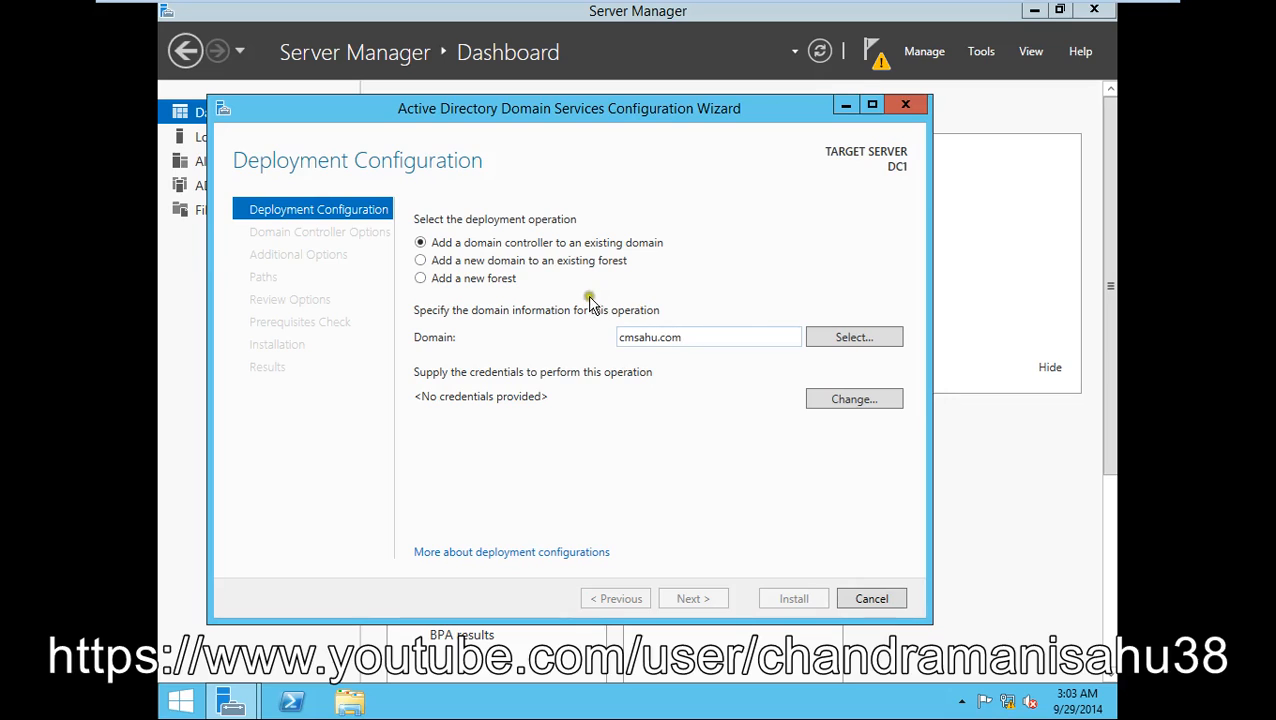
left_click(464, 279)
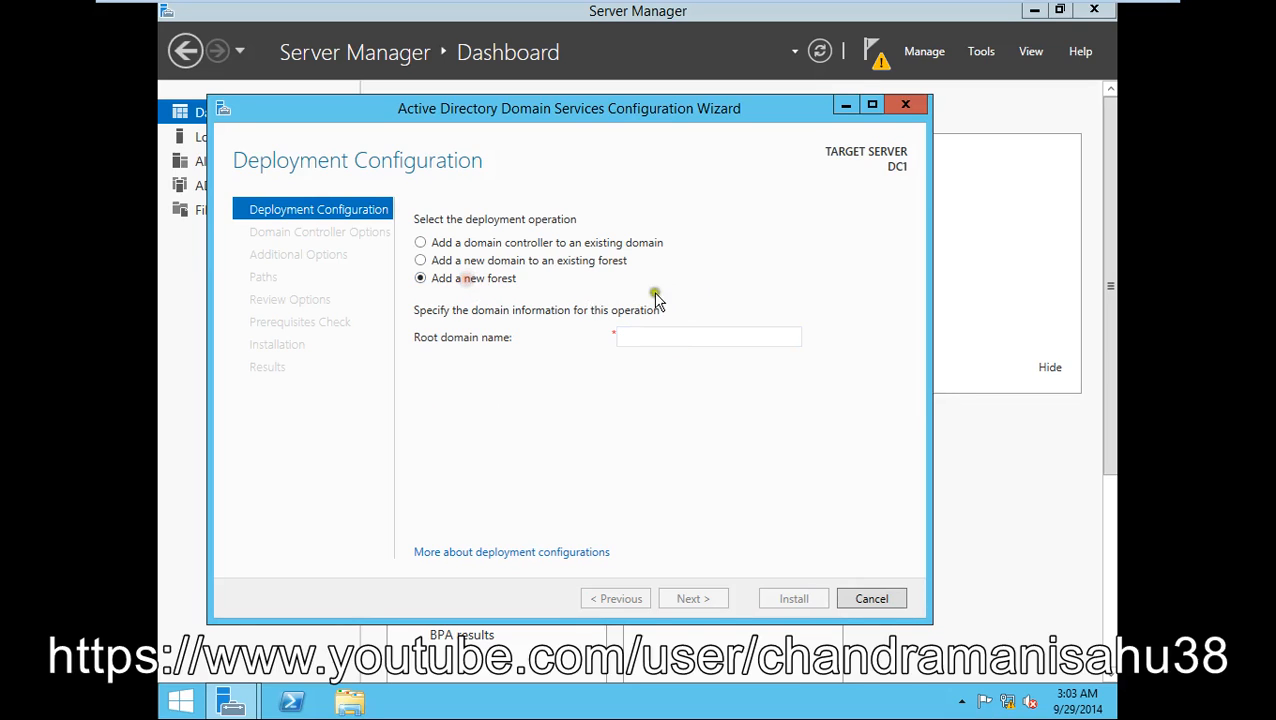
left_click(641, 337)
type("cmsahu.com")
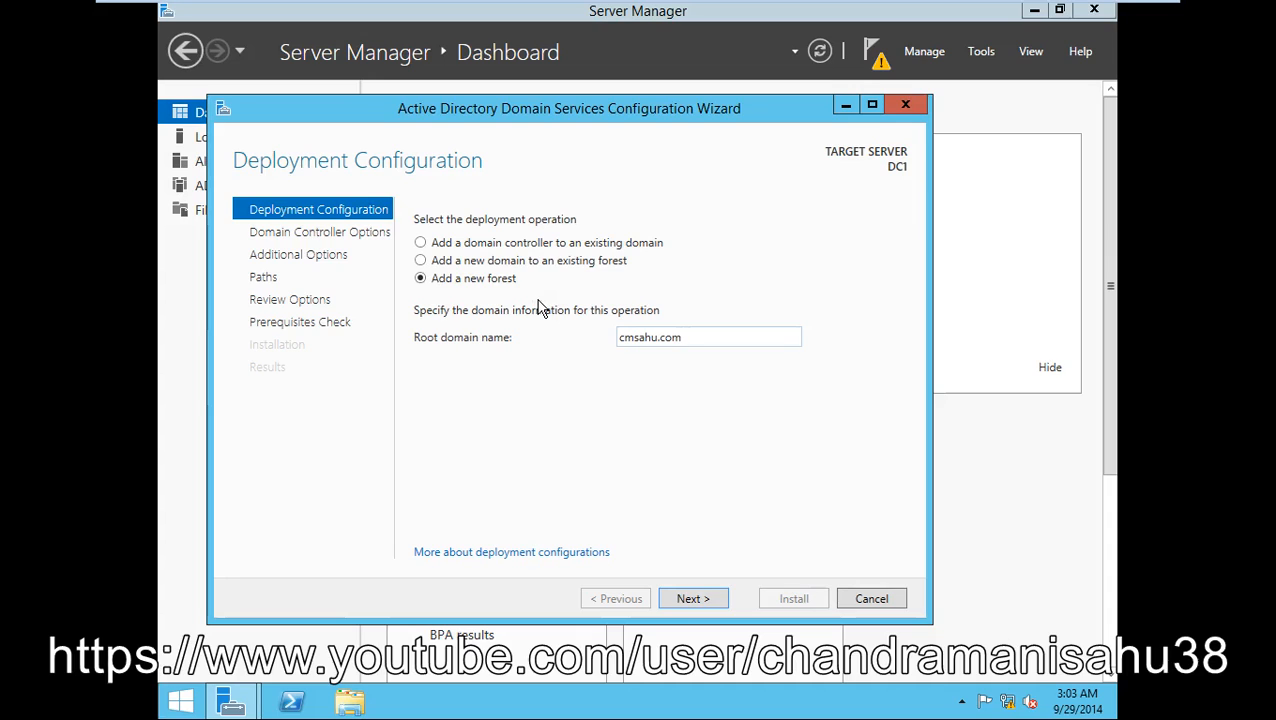
left_click(486, 300)
left_click(455, 292)
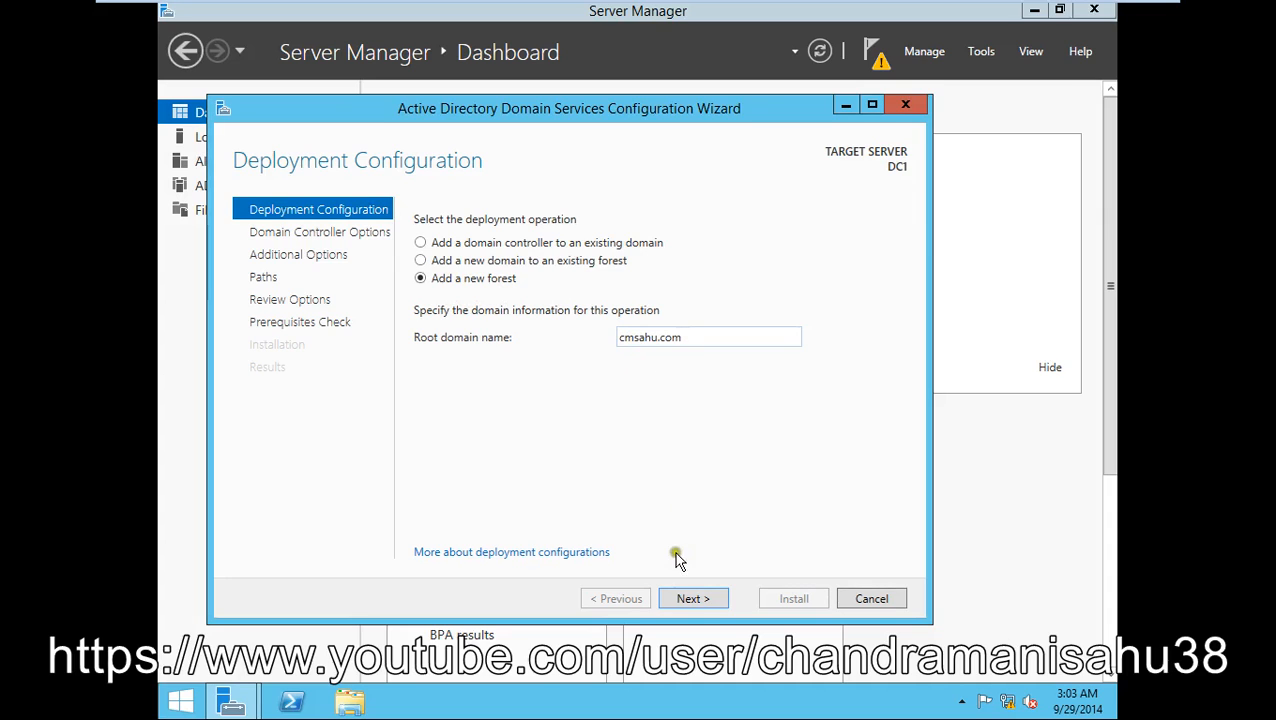
left_click(697, 598)
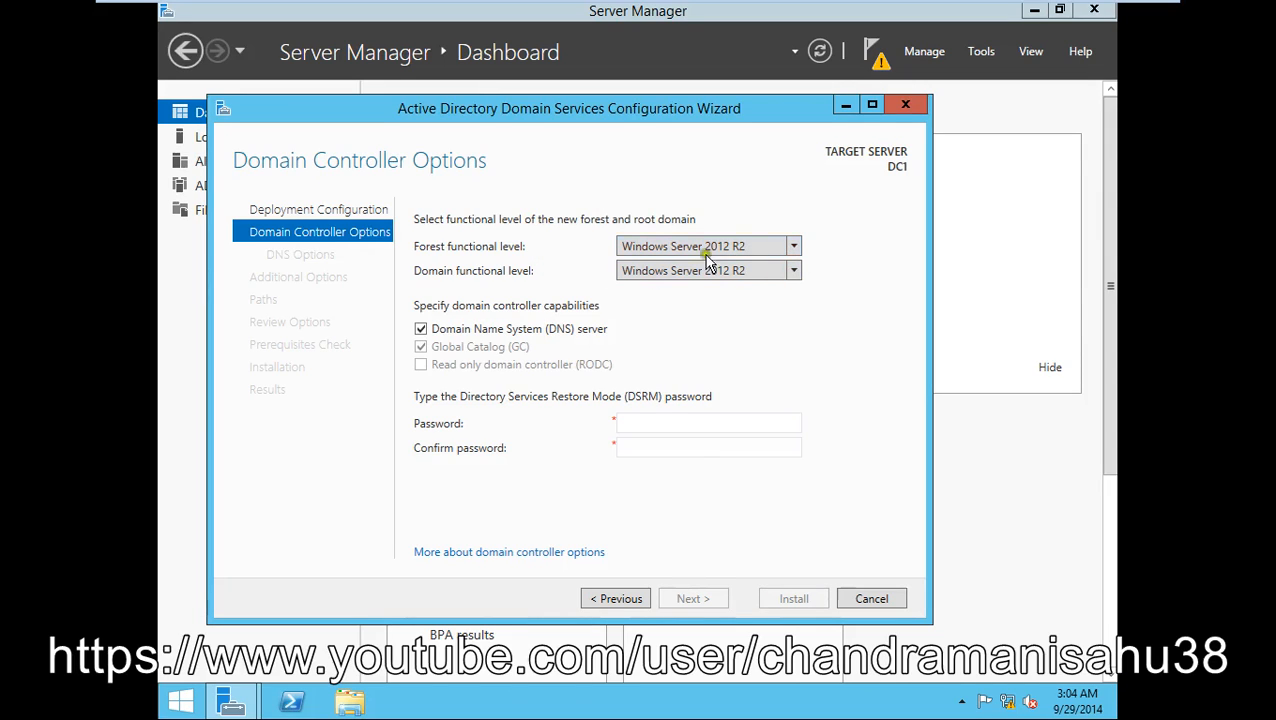
- Keep Windows Server 2012 R2 functional levels with DNS and enter and confirm the DSRM password
left_click(767, 252)
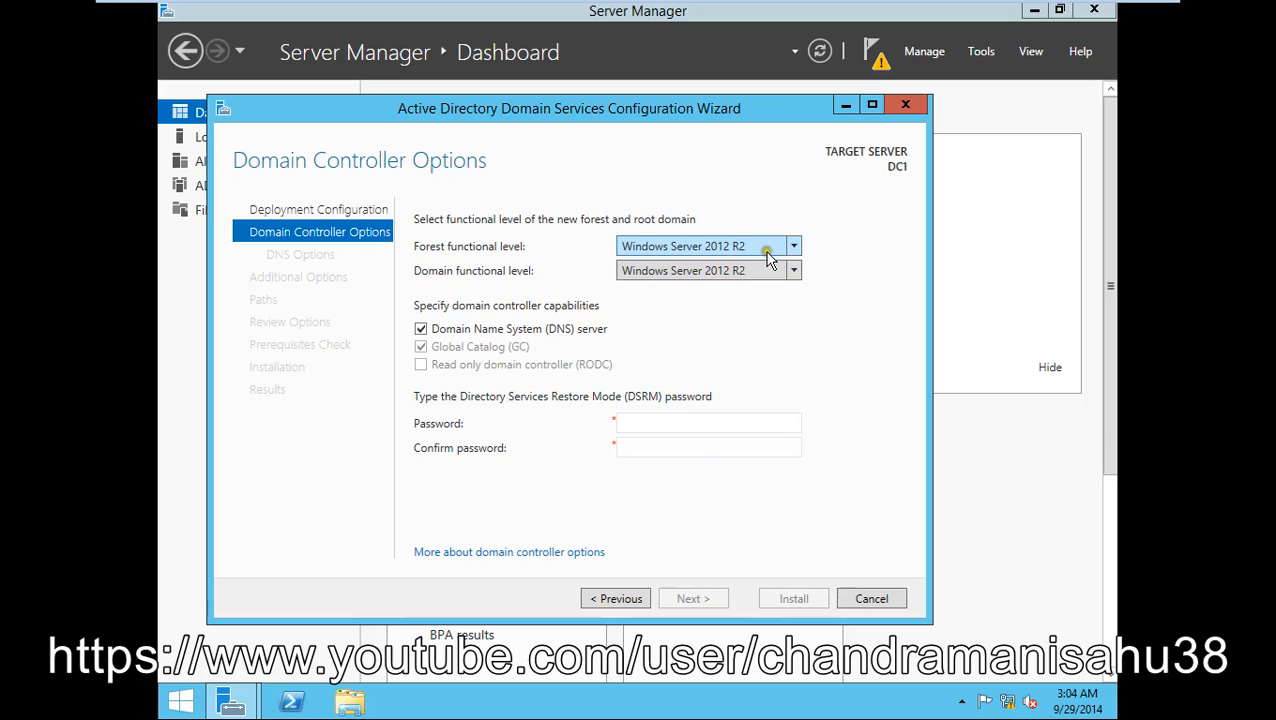
left_click(685, 305)
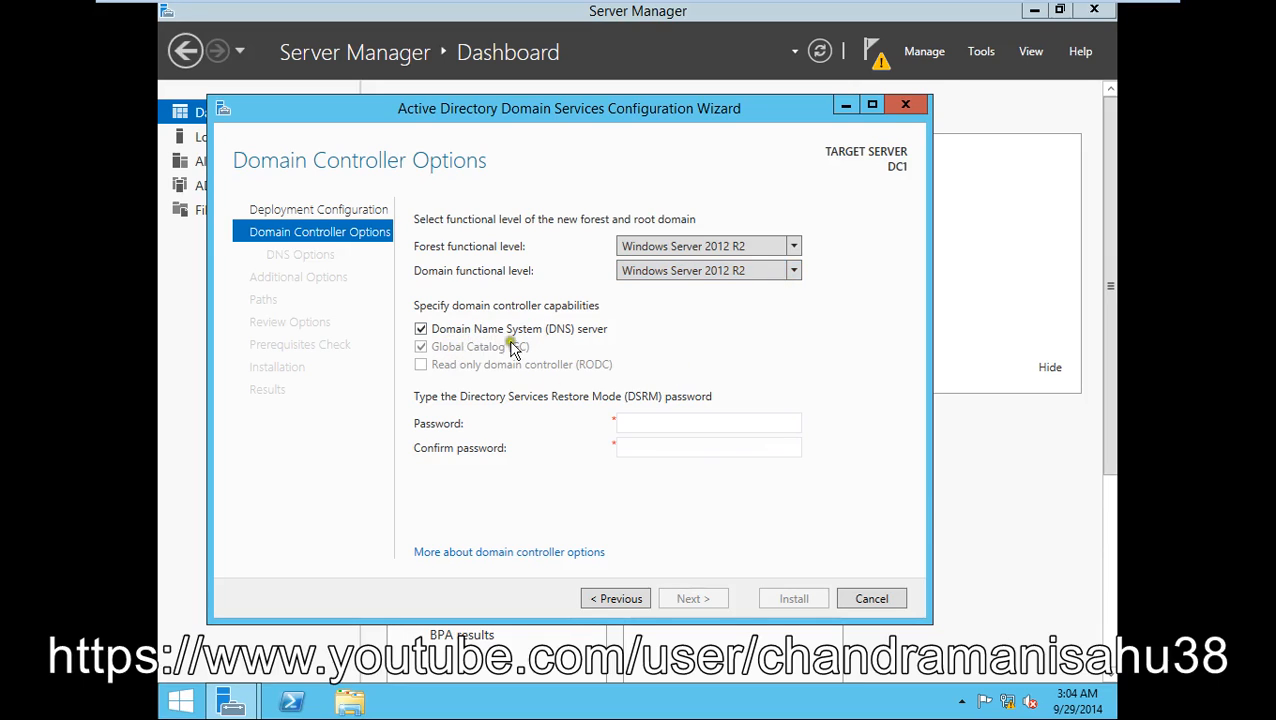
left_click(658, 422)
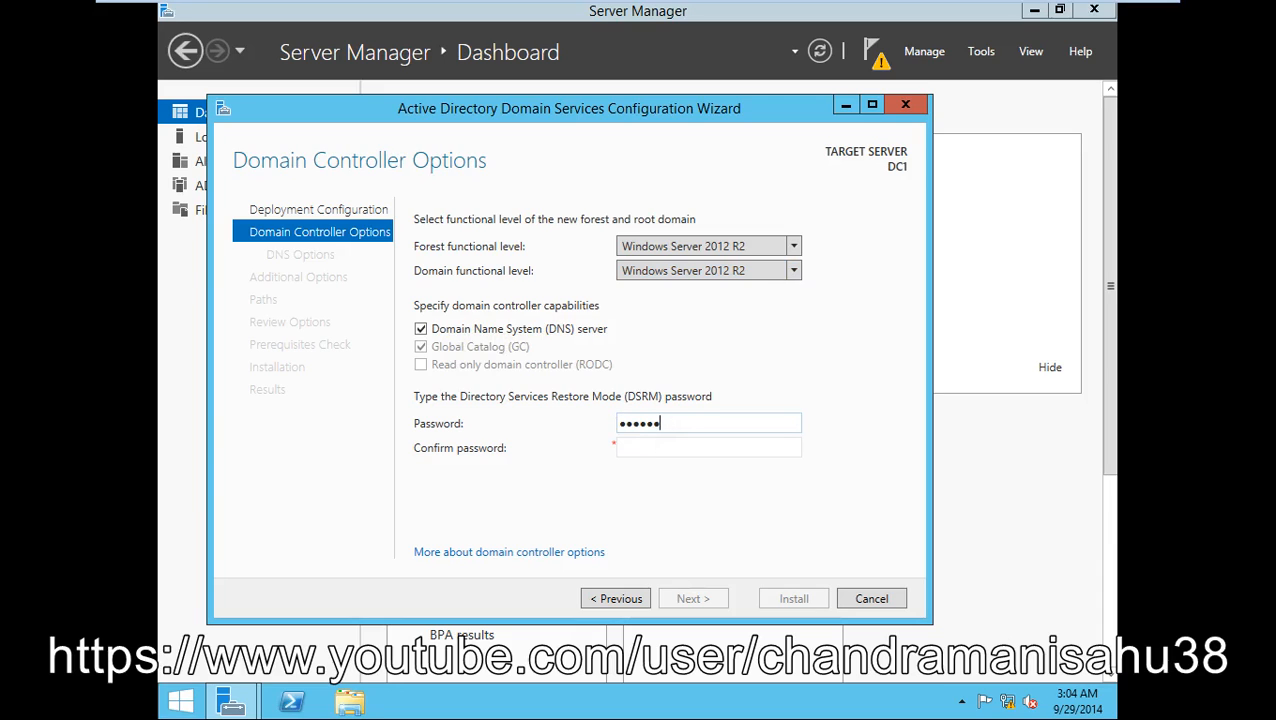
key("Tab")
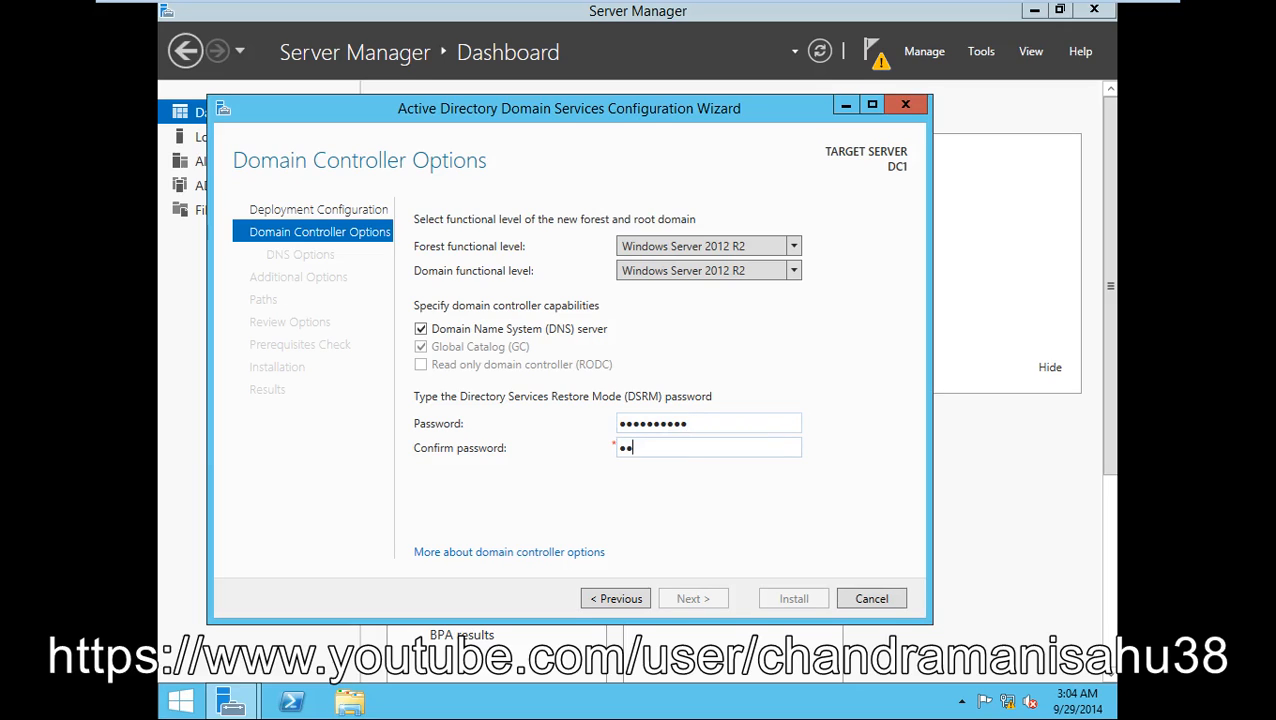
type("Password@1")
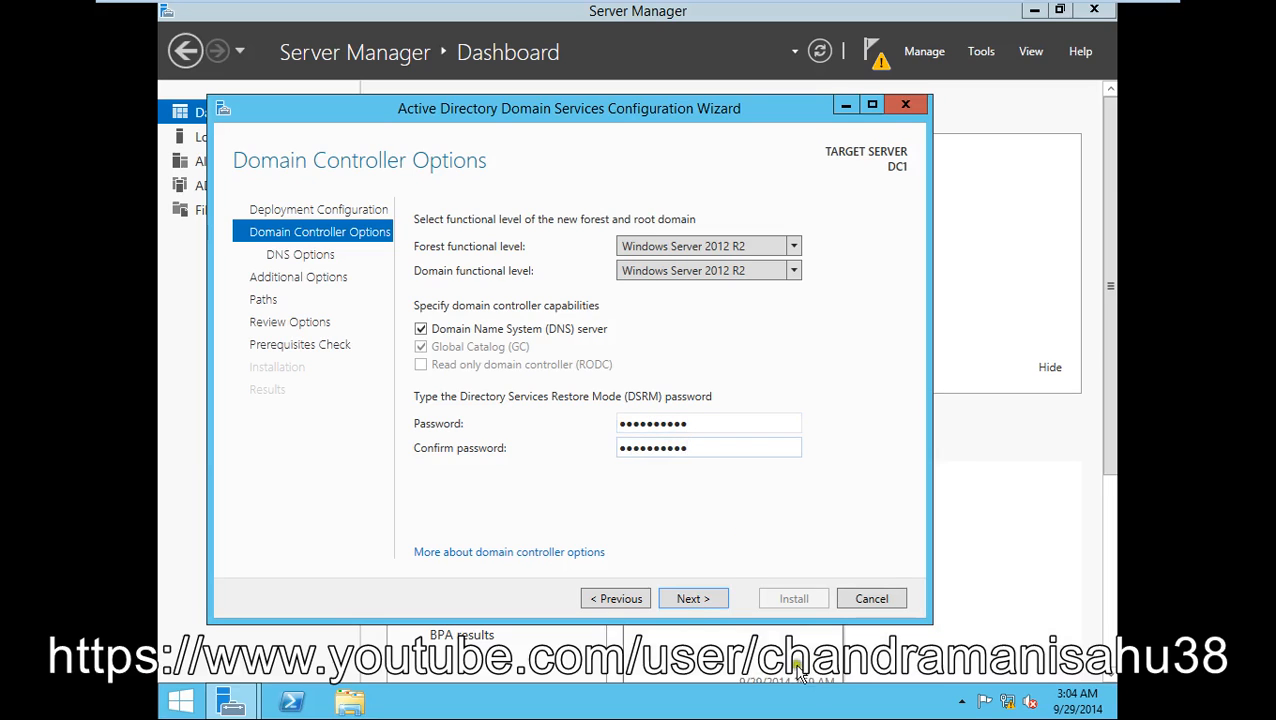
left_click(690, 599)
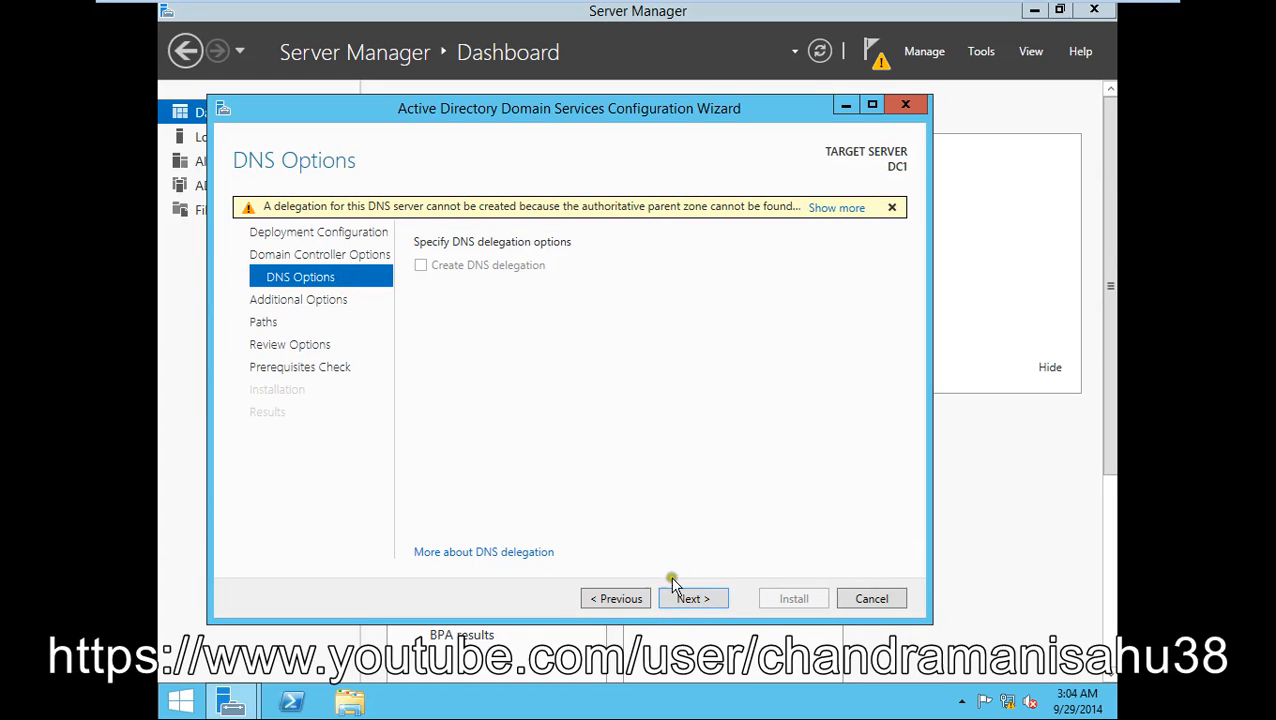
- Pass DNS Options, keep NetBIOS name CMSAHU and default NTDS/SYSVOL paths
left_click(690, 598)
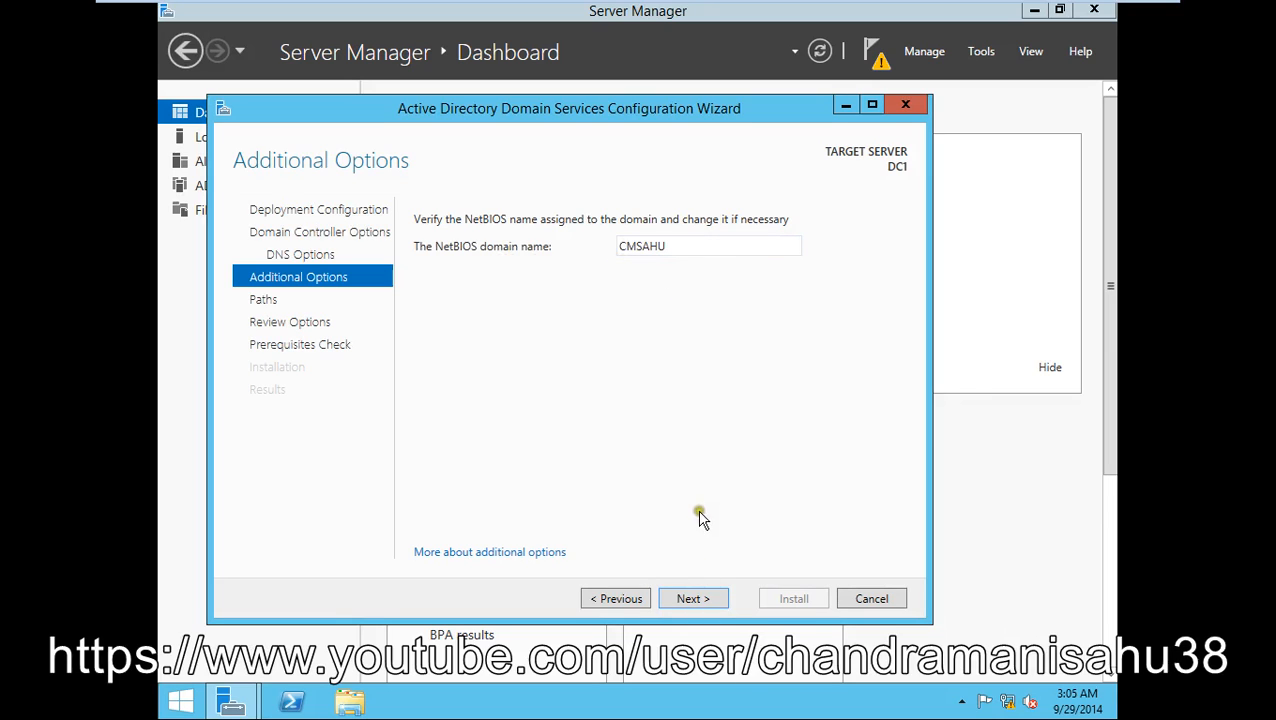
left_click(724, 592)
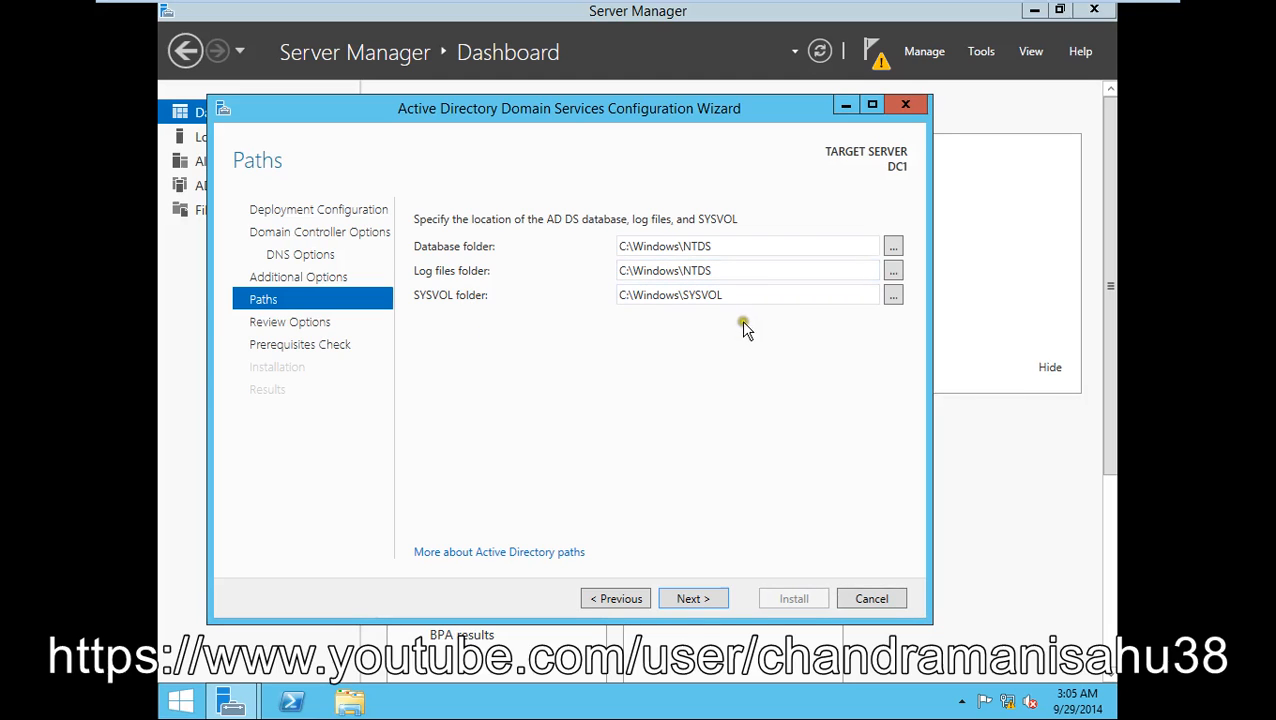
left_click(712, 596)
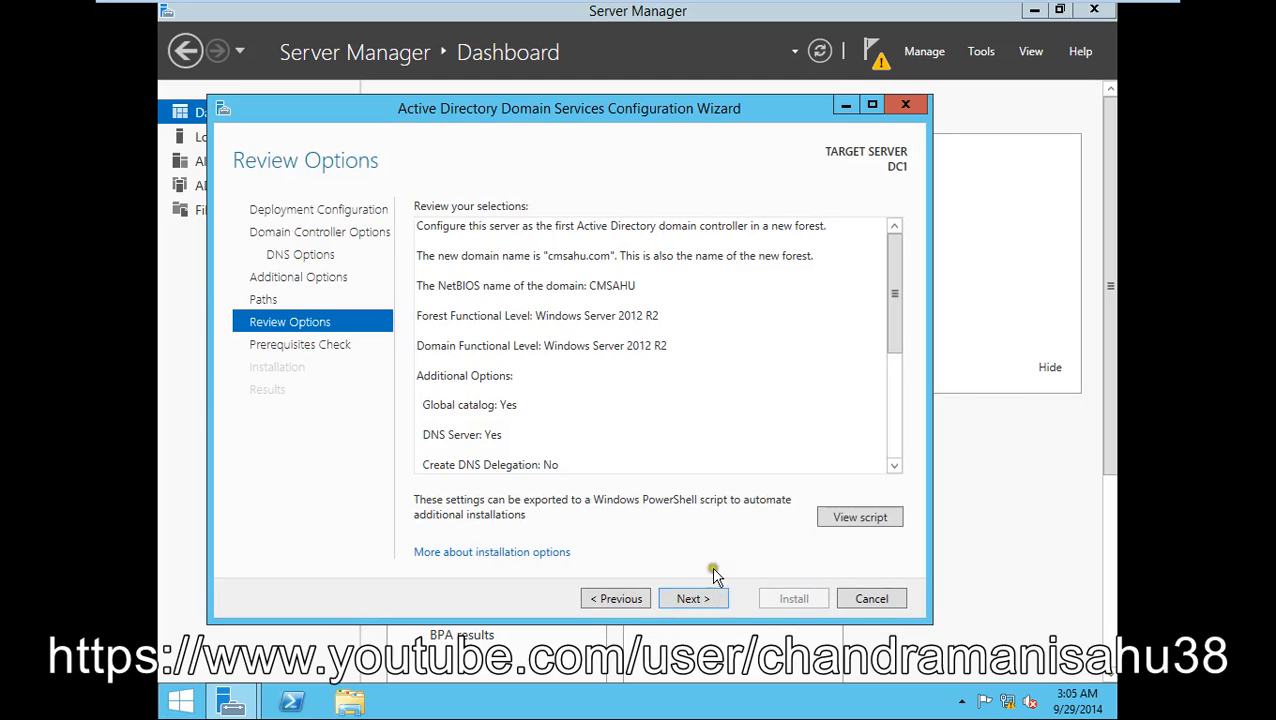
- Review the new-forest cmsahu.com settings and run the prerequisites check until it passes
left_click_drag(887, 343, 899, 427)
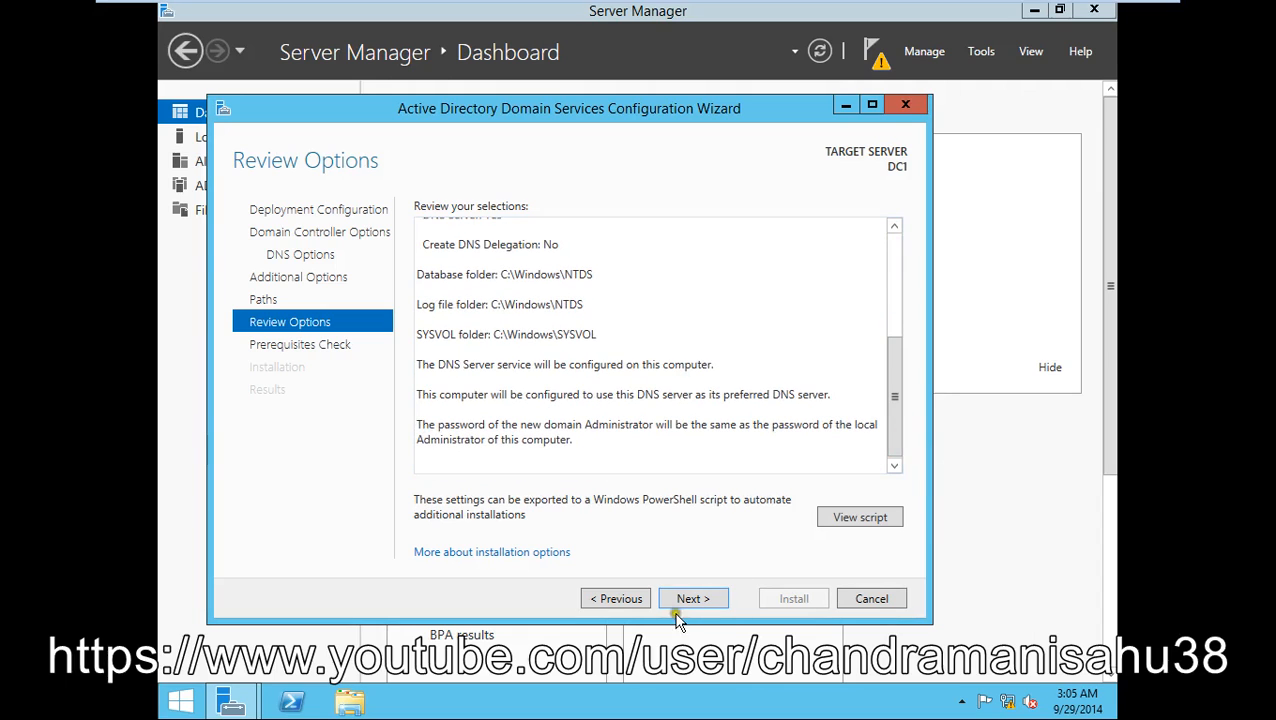
left_click(680, 597)
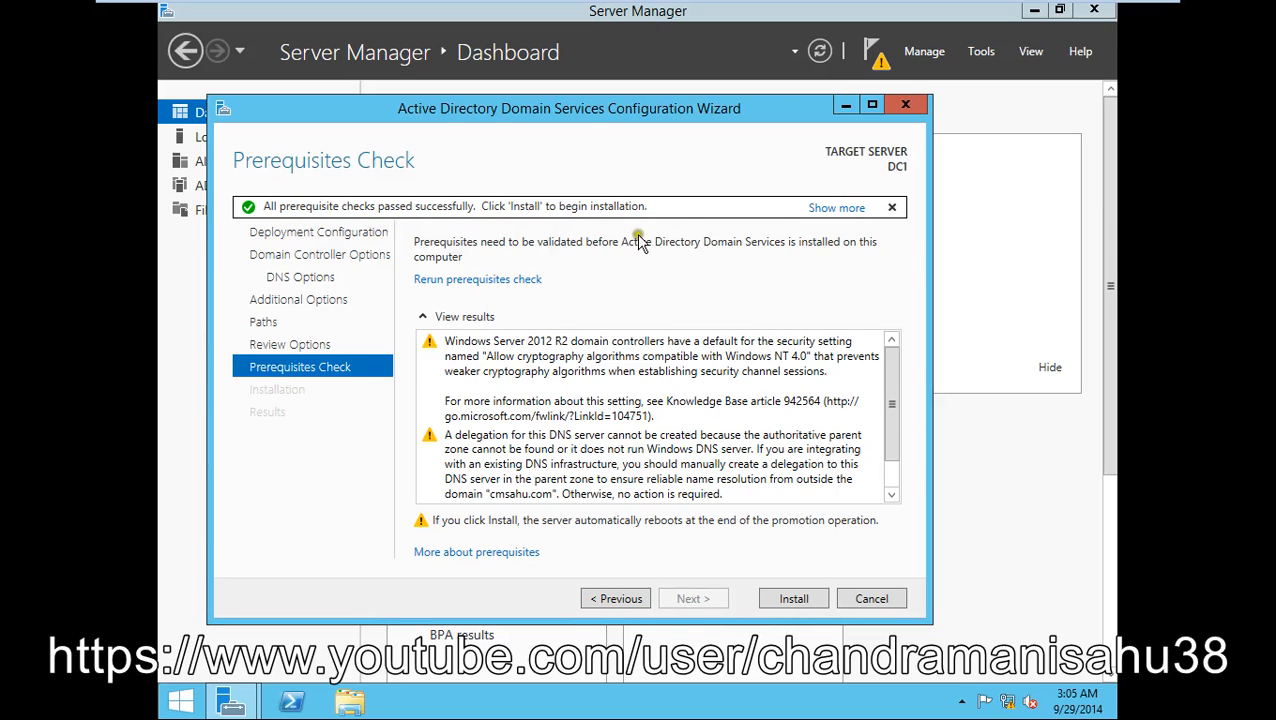
- Begin the AD DS installation to promote DC1 to a domain controller
left_click(803, 600)
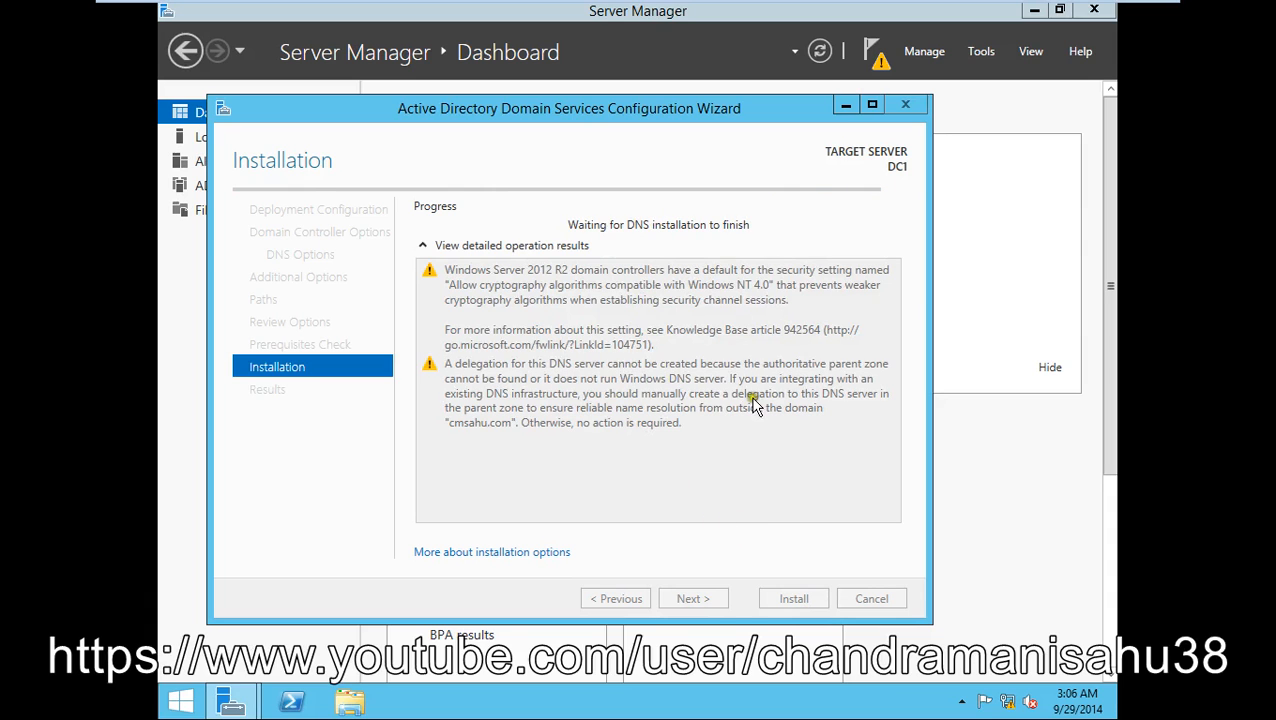
- Minimize VMware, pause and resume the Debut capture, then return to the DC1 virtual machine
mouse_move(1058, 4)
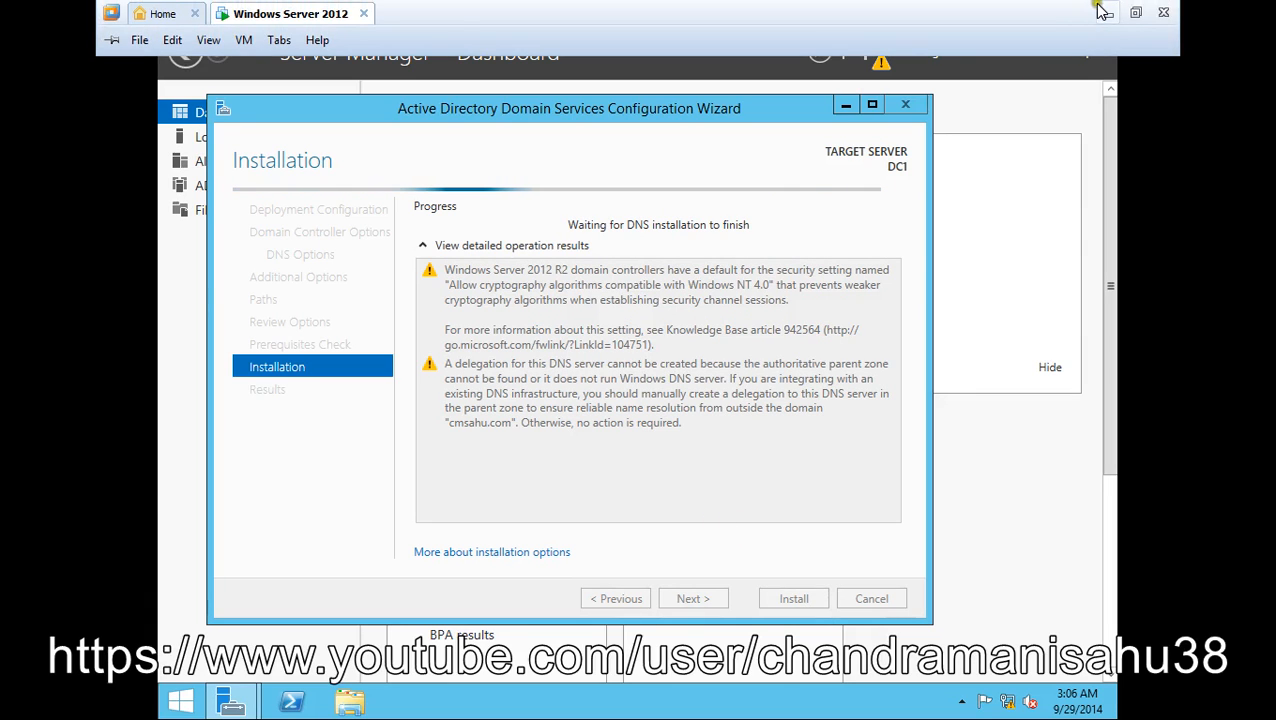
left_click(1104, 9)
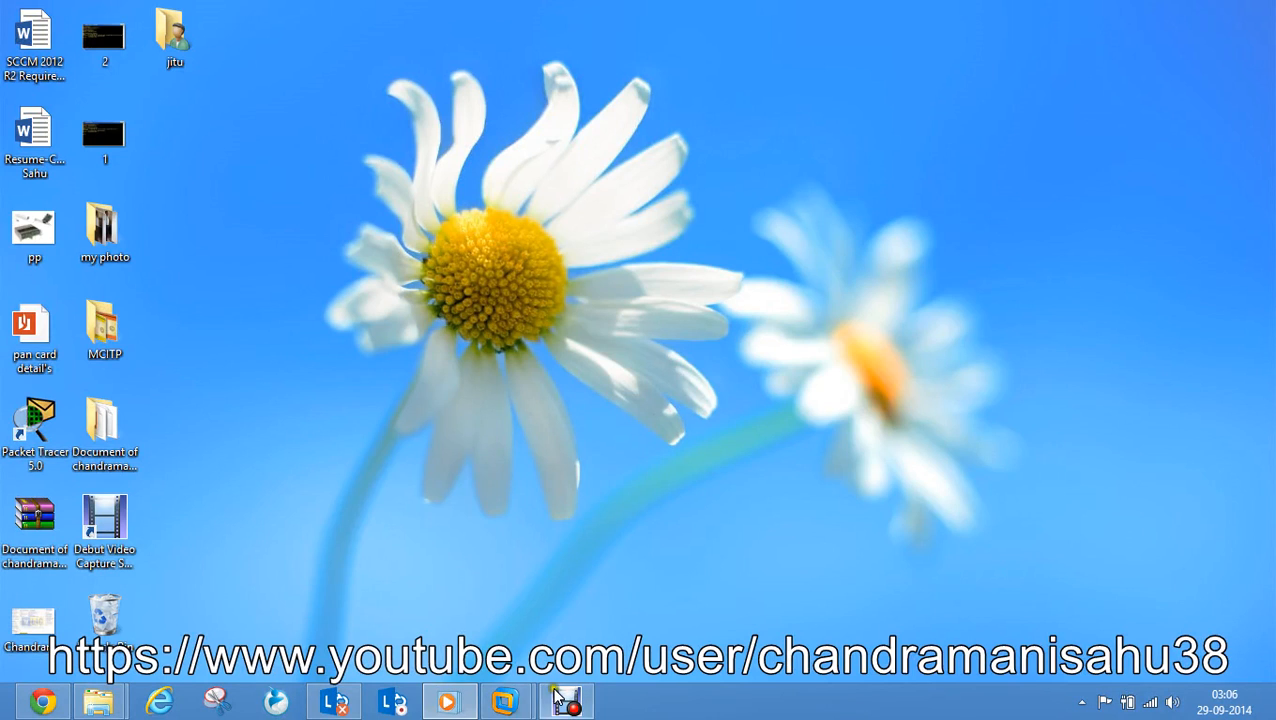
left_click(566, 700)
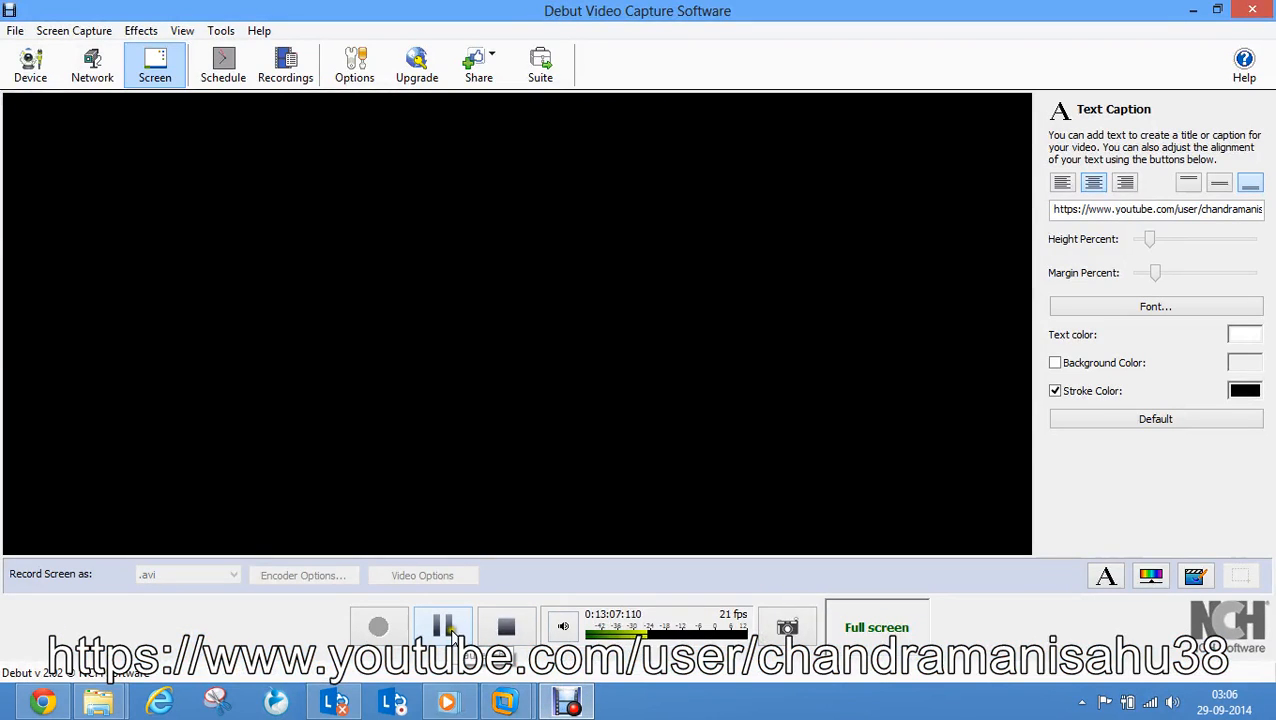
left_click(443, 627)
left_click(379, 630)
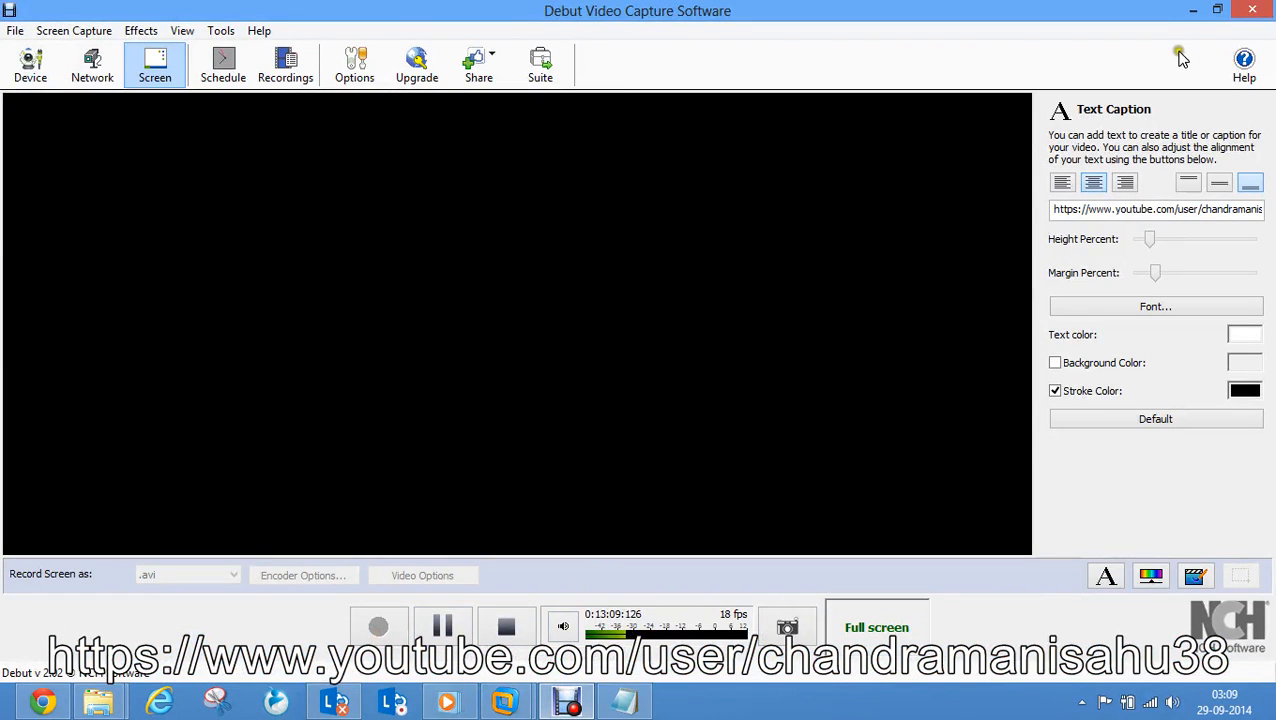
left_click(1193, 10)
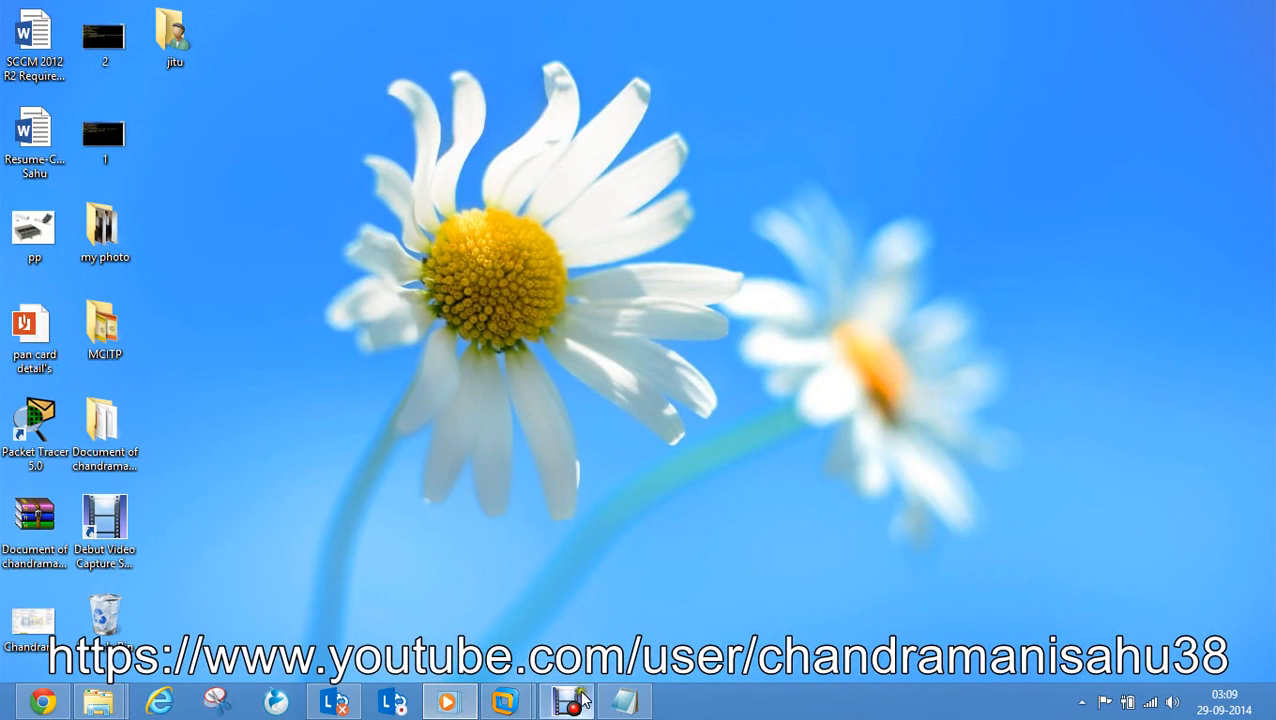
mouse_move(503, 706)
left_click(584, 604)
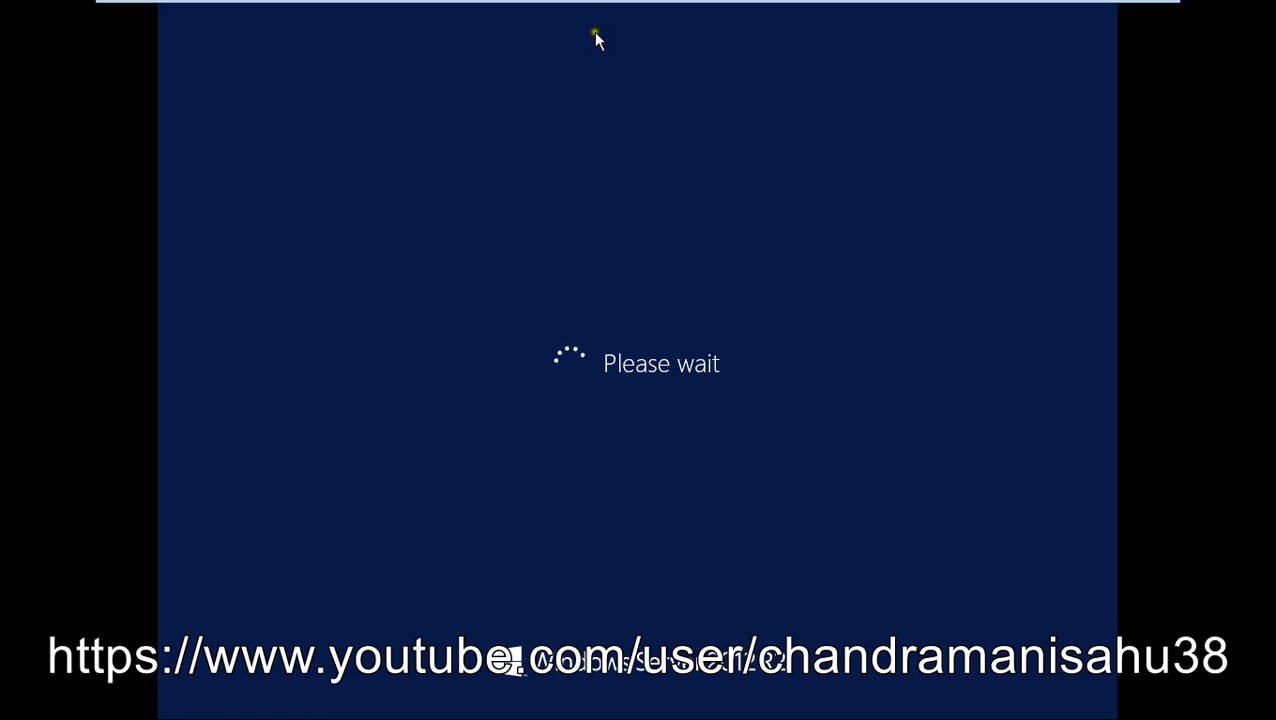
- Wait for DC1 to reboot after promotion until the sign-in screen appears
mouse_move(564, 9)
mouse_move(602, 8)
mouse_move(416, 5)
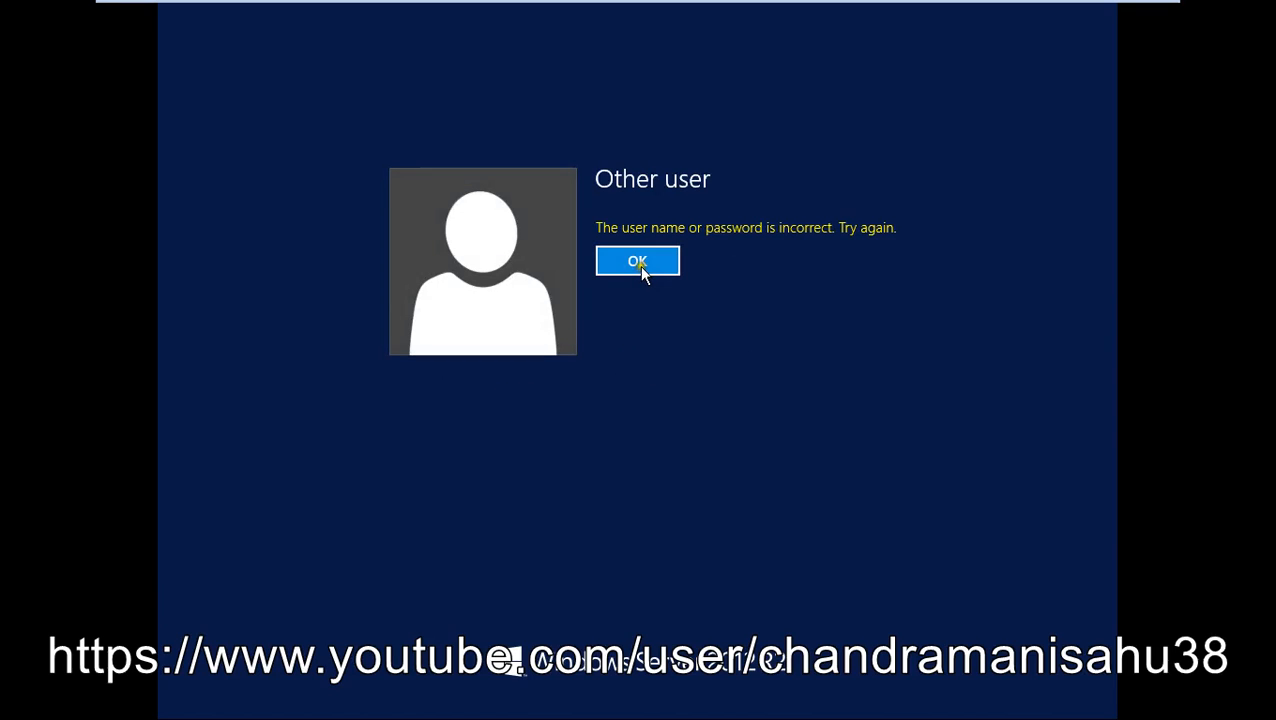
- Dismiss the incorrect-password error and sign in as the domain Administrator with its password
left_click(641, 266)
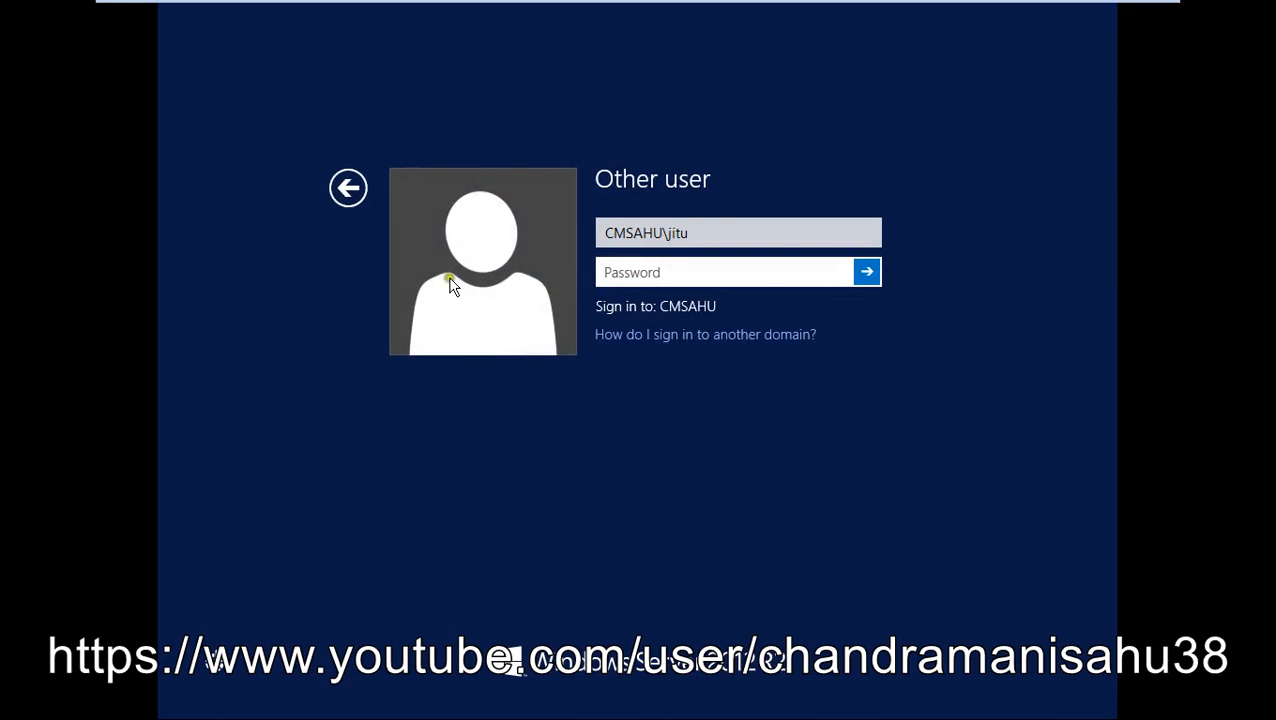
left_click(348, 189)
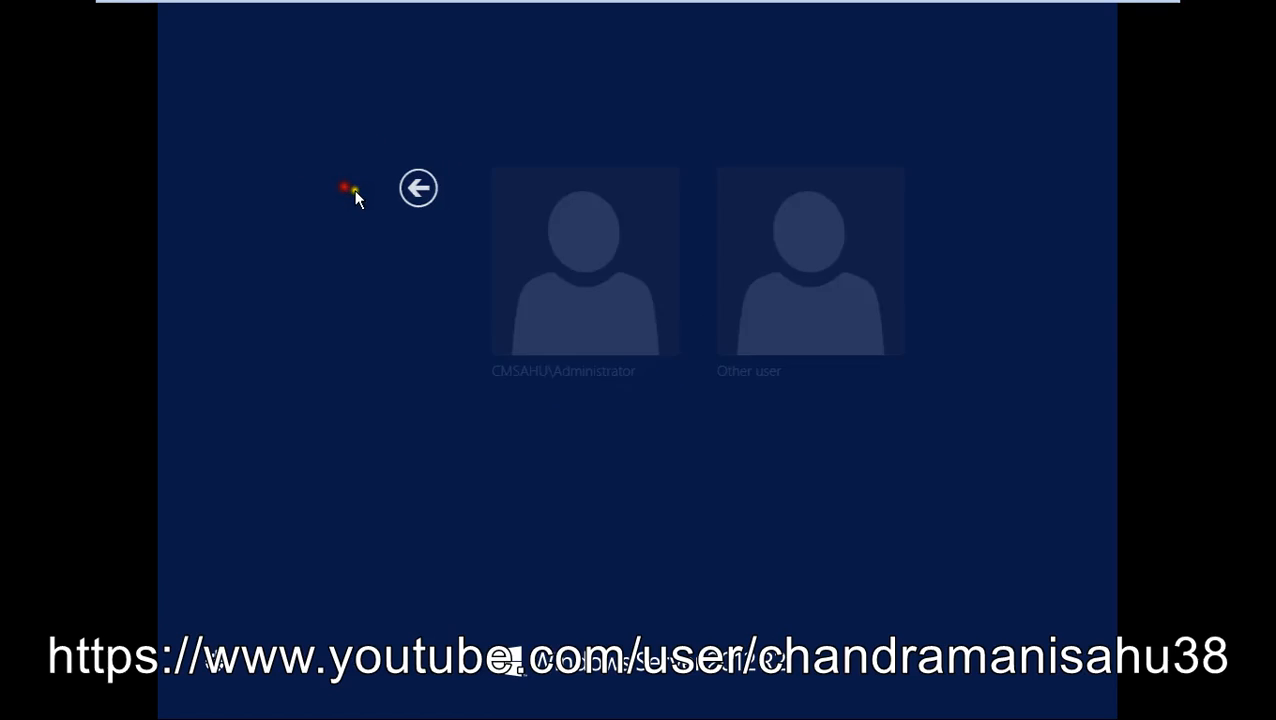
left_click(486, 245)
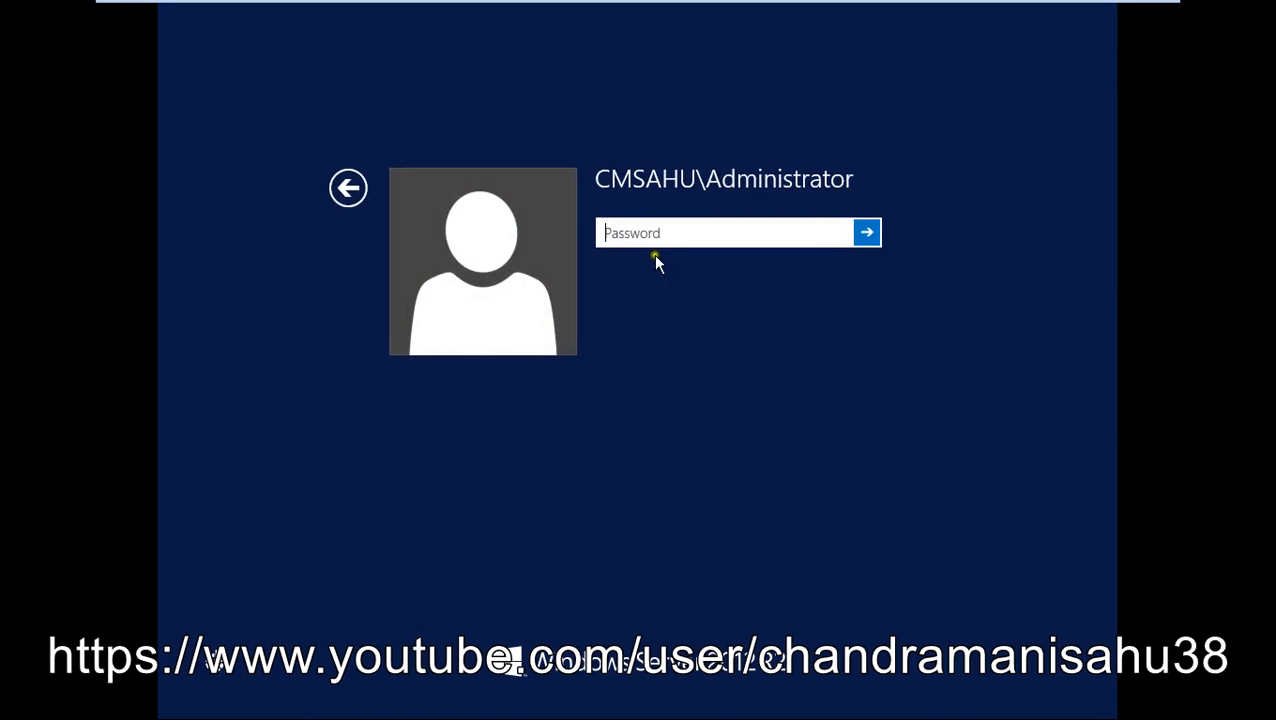
left_click(668, 237)
type("**********")
key("Return")
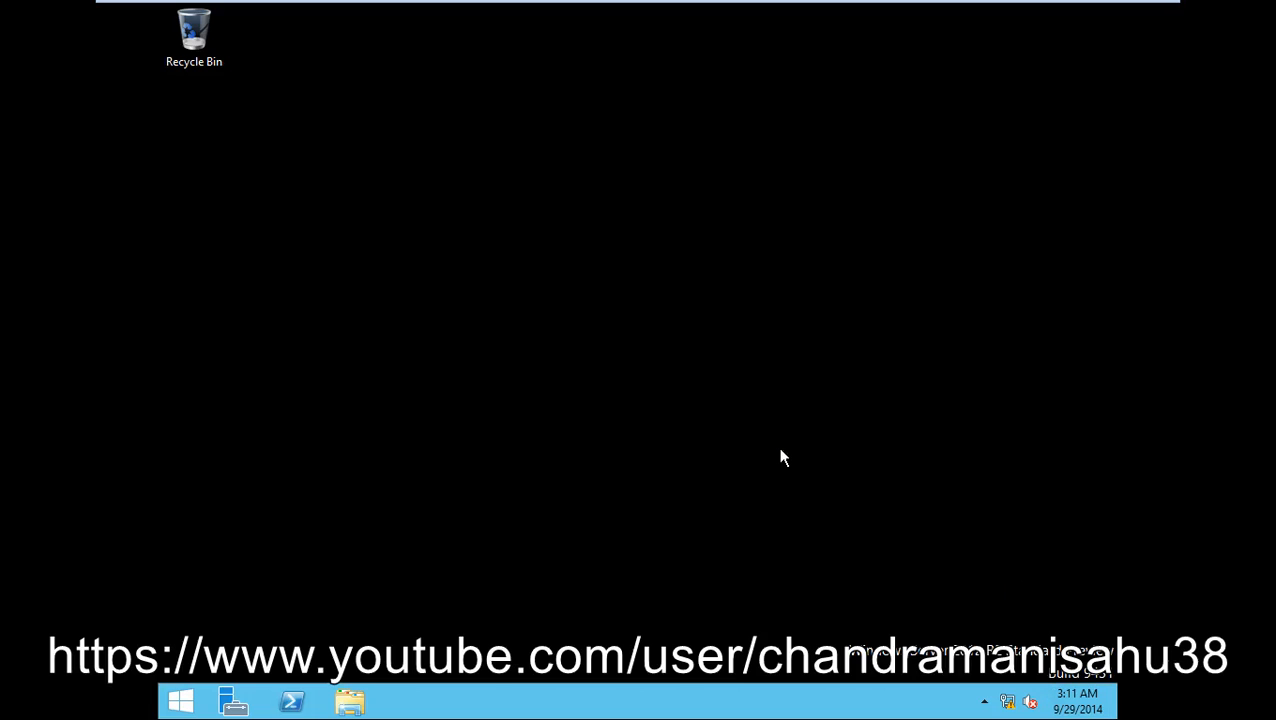
left_click(869, 526)
left_click(968, 572)
left_click(1071, 610)
mouse_move(1074, 618)
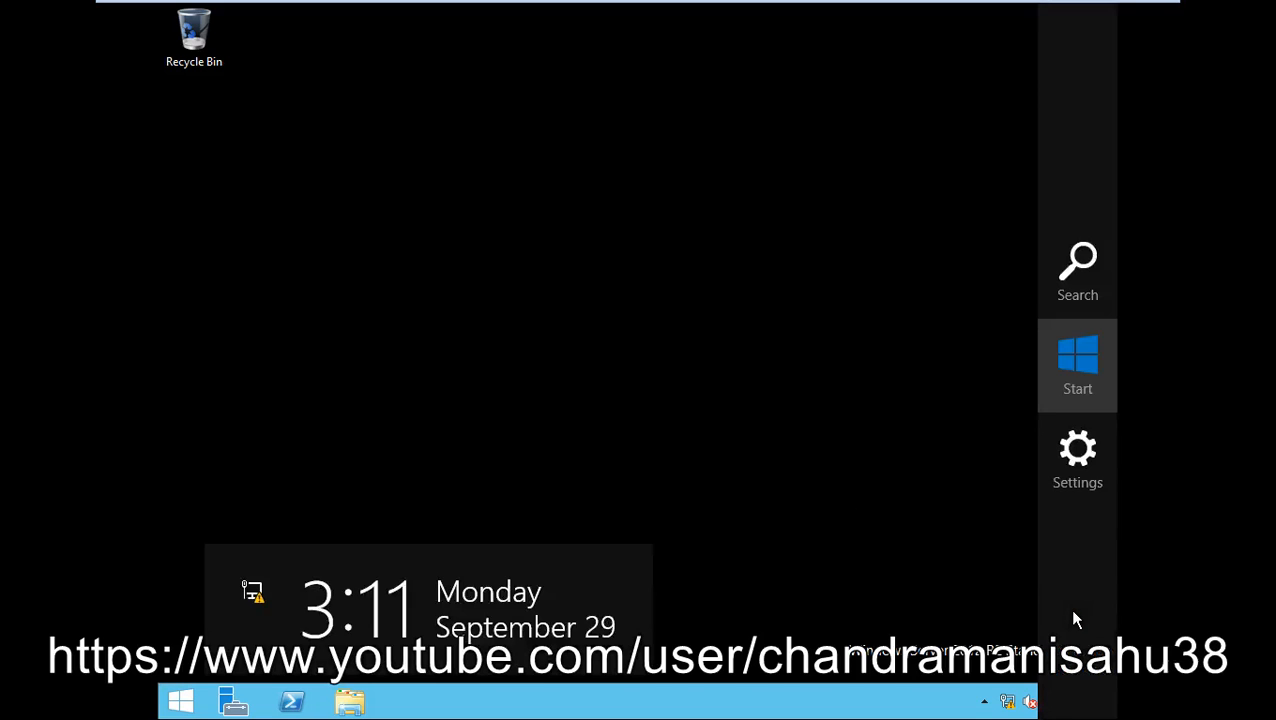
left_click(1083, 368)
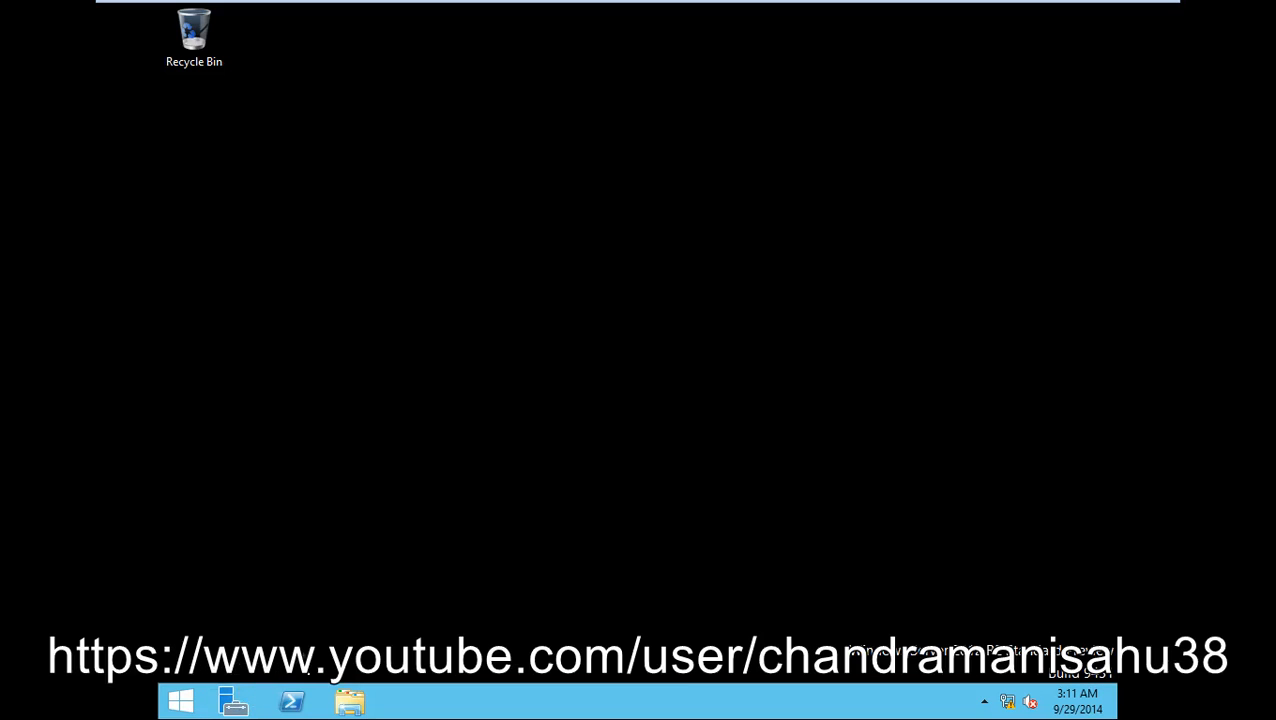
- Review the dashboard's AD DS, DNS and File and Storage Services tiles and confirm no tasks are running
left_click(233, 705)
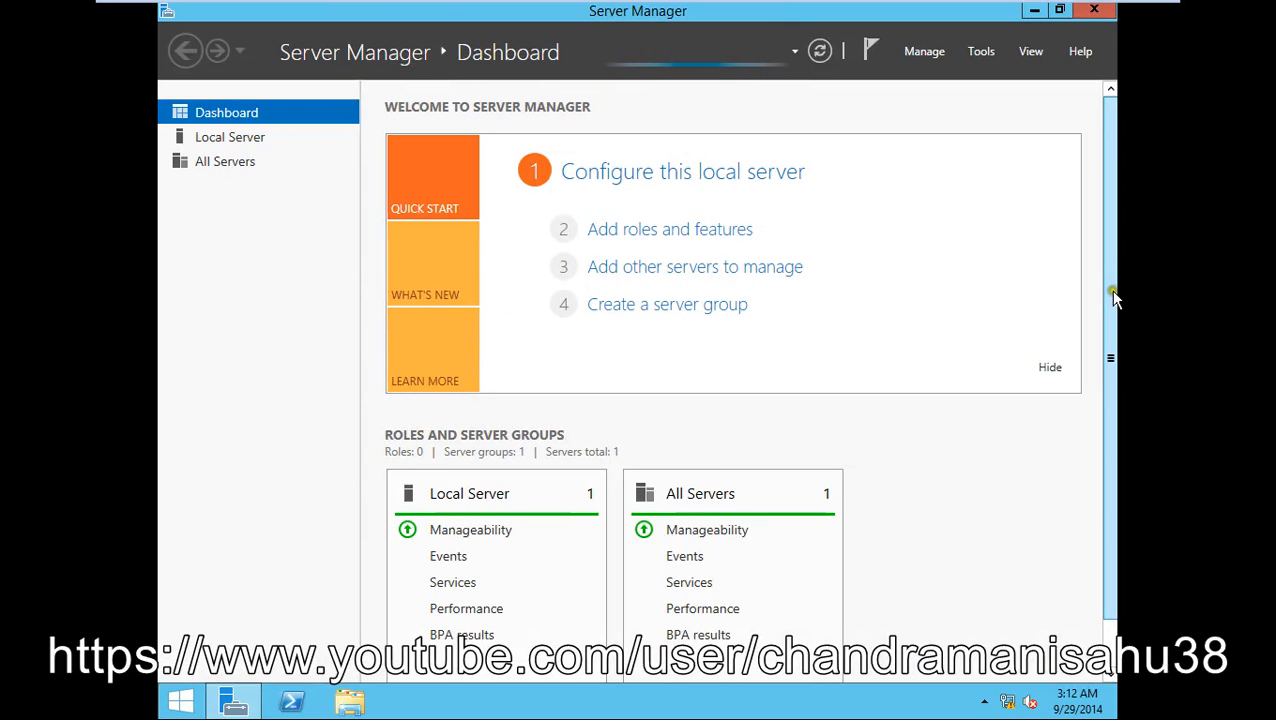
left_click_drag(1113, 292, 1115, 363)
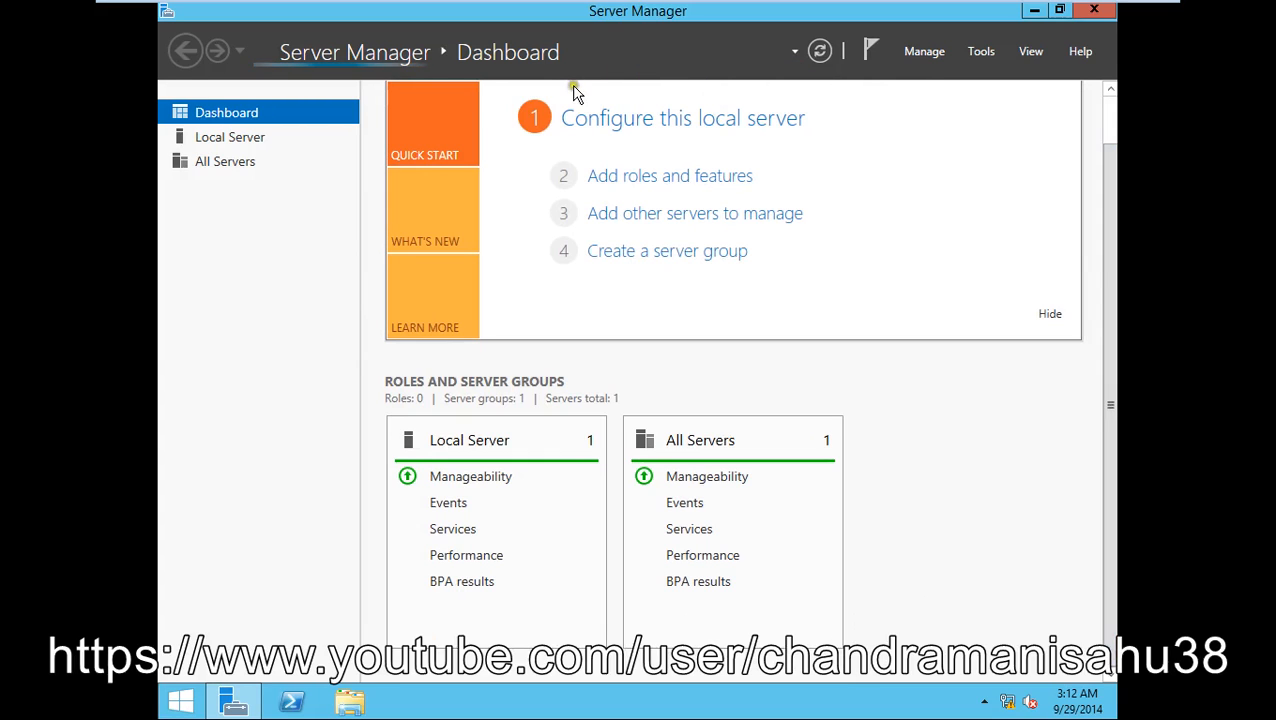
left_click_drag(1109, 200, 1131, 276)
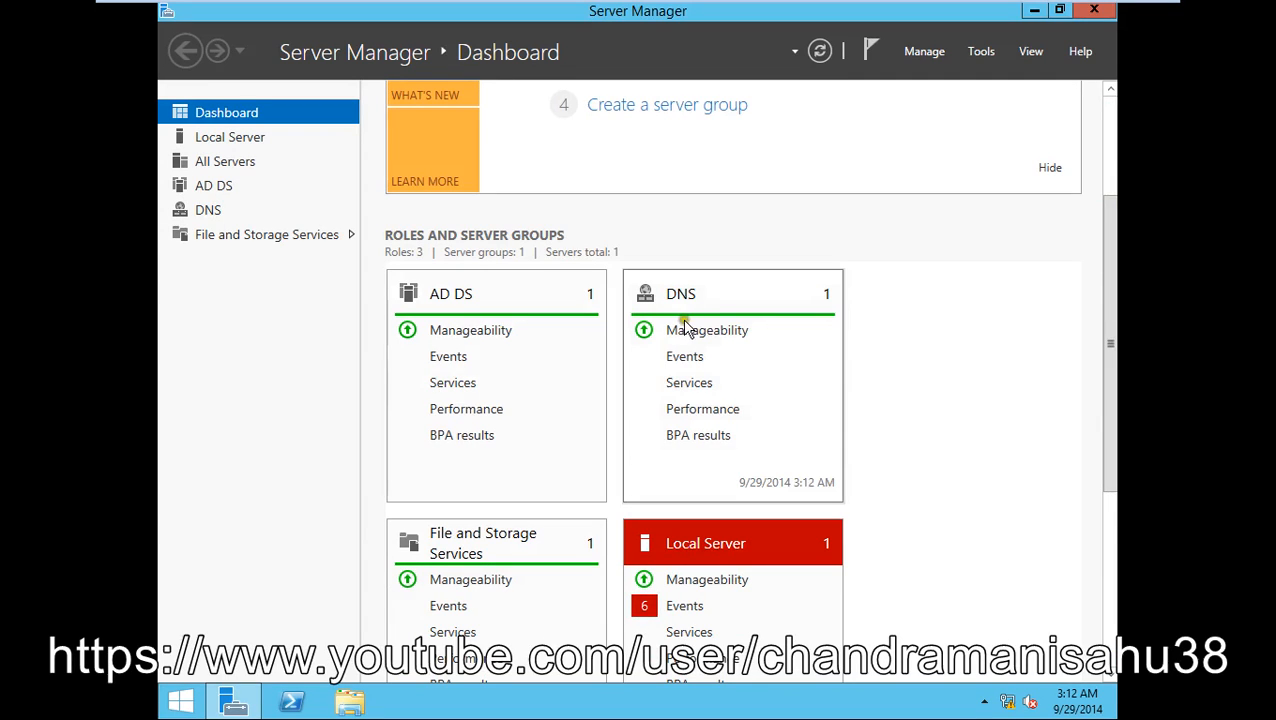
scroll(712, 344, "down", 1)
scroll(1045, 341, "up", 4)
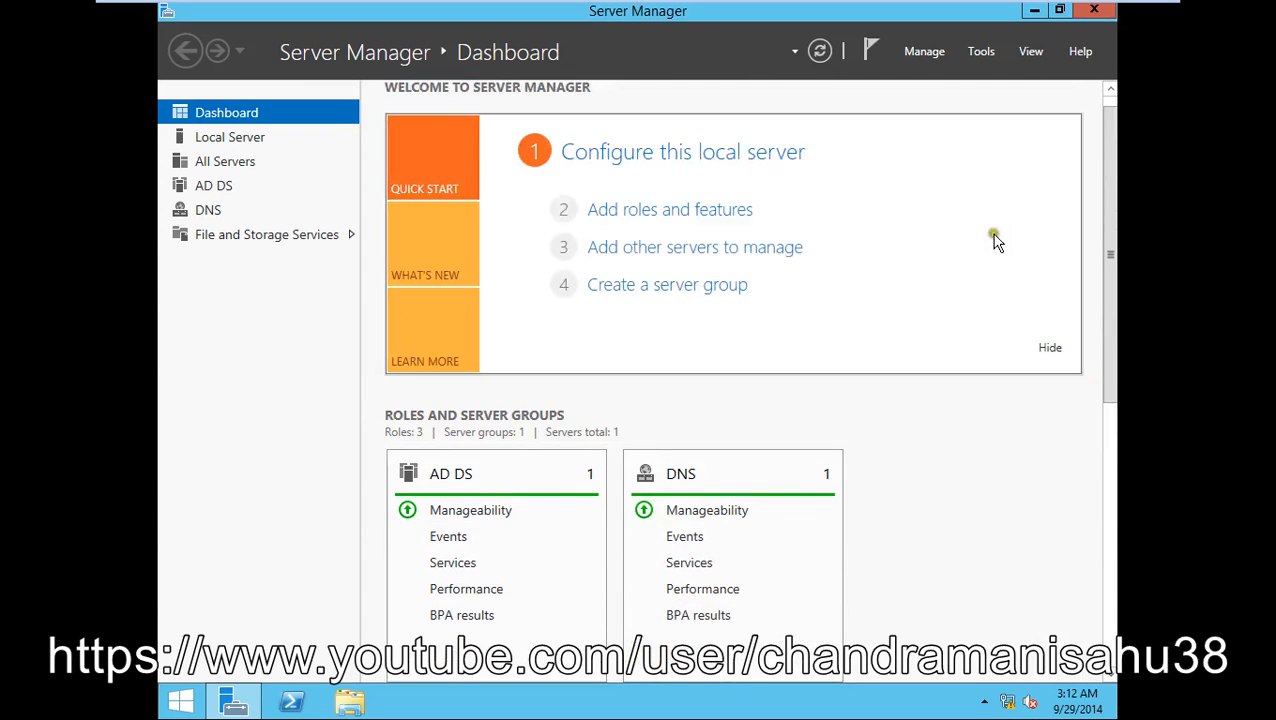
left_click(868, 52)
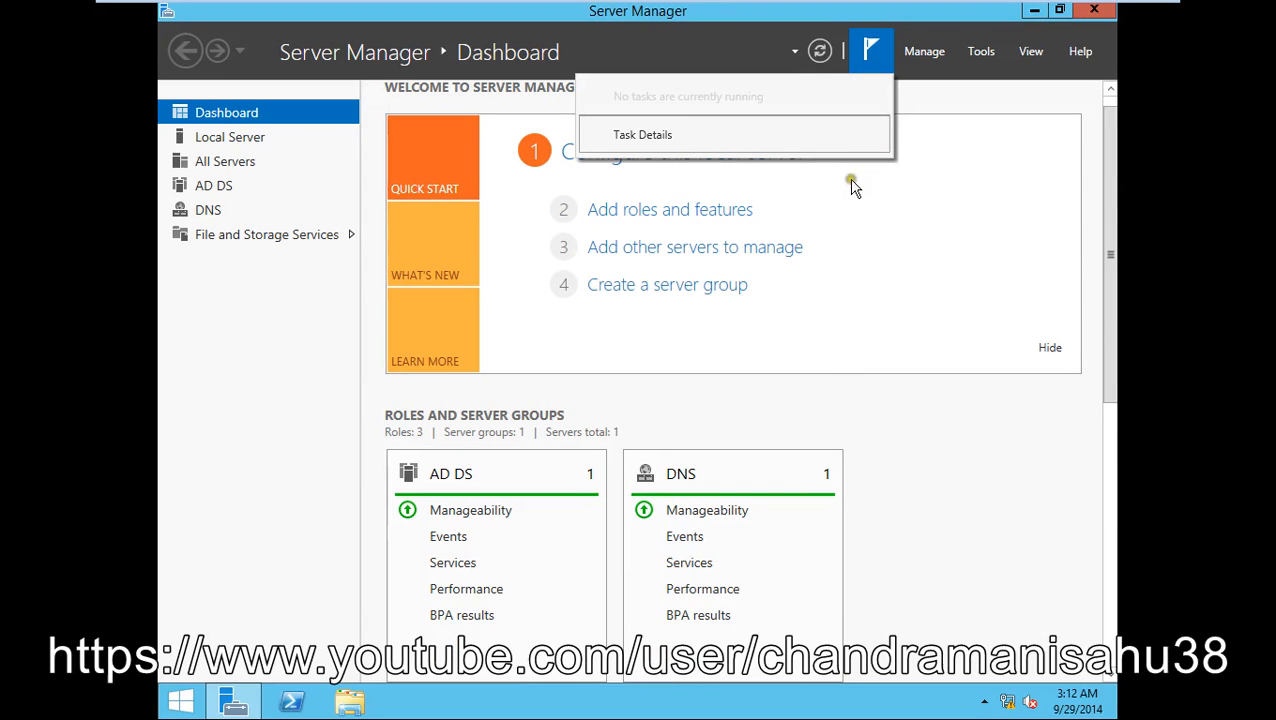
- Review DC1 in the Local Server, All Servers and AD DS views of Server Manager
left_click(229, 138)
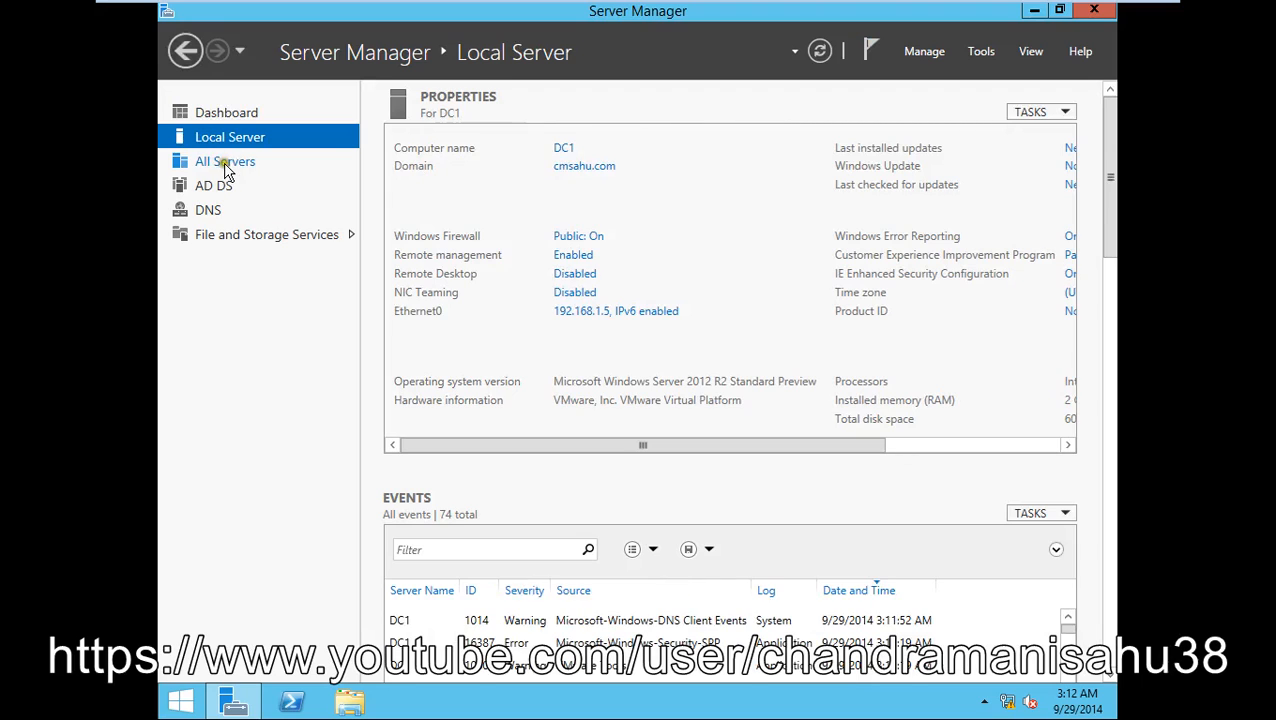
left_click(256, 170)
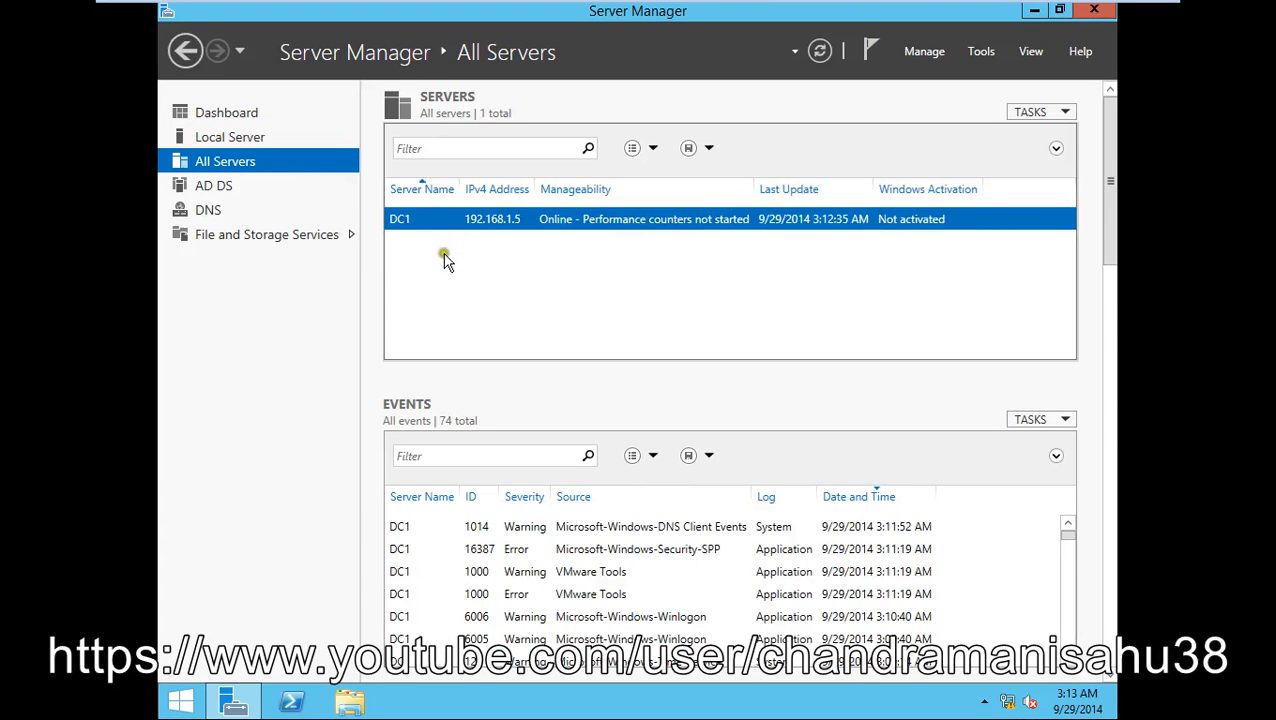
left_click(193, 192)
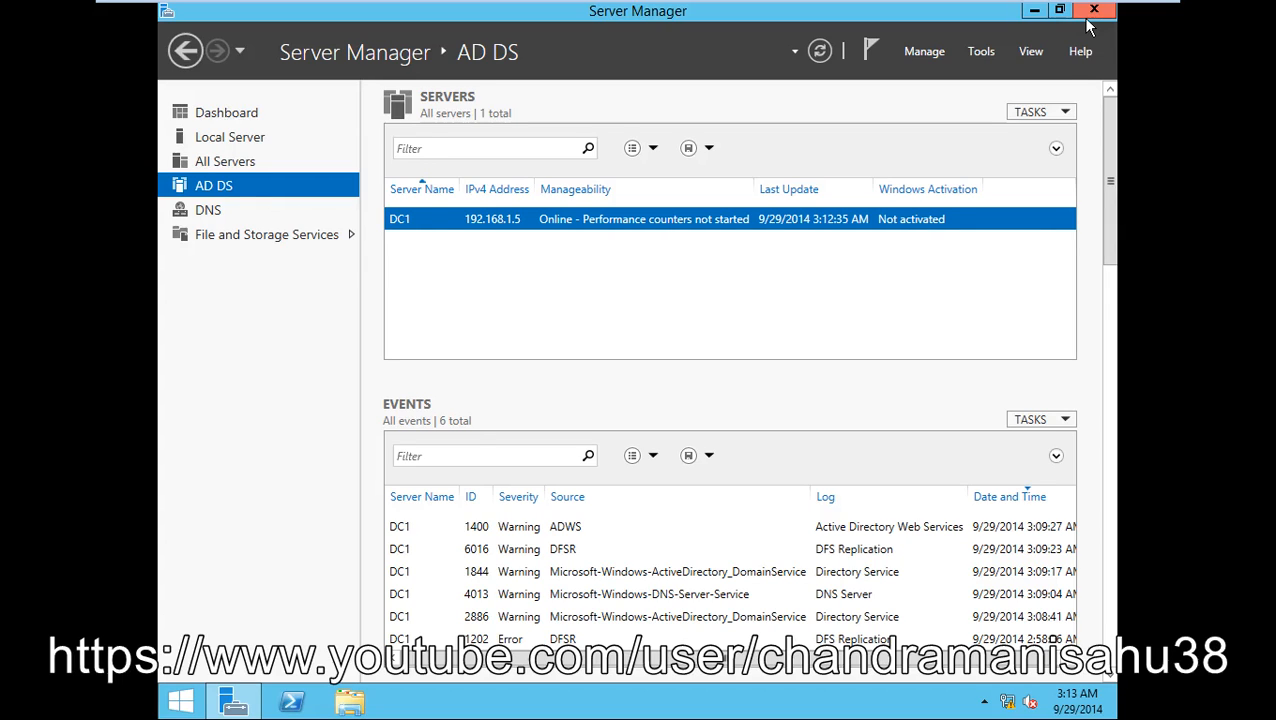
- Minimize Server Manager and the VMware window, then bring up the Debut screen recorder
left_click(1031, 12)
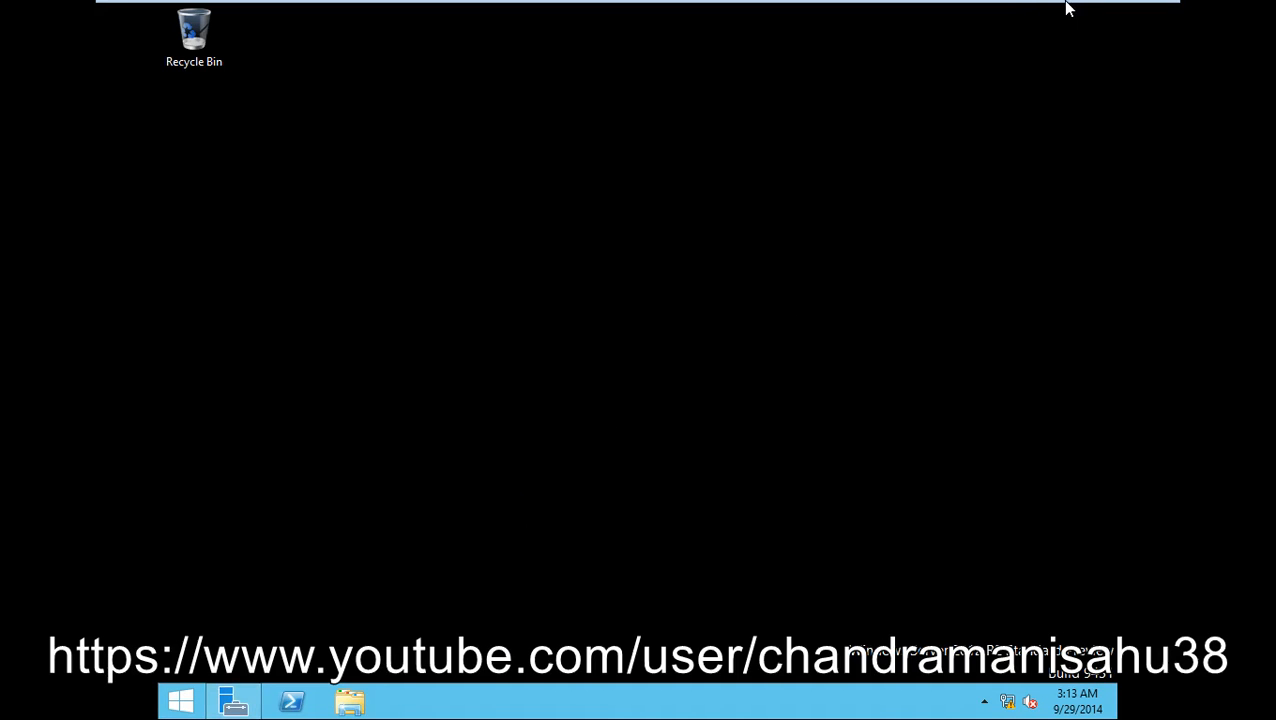
left_click(1097, 10)
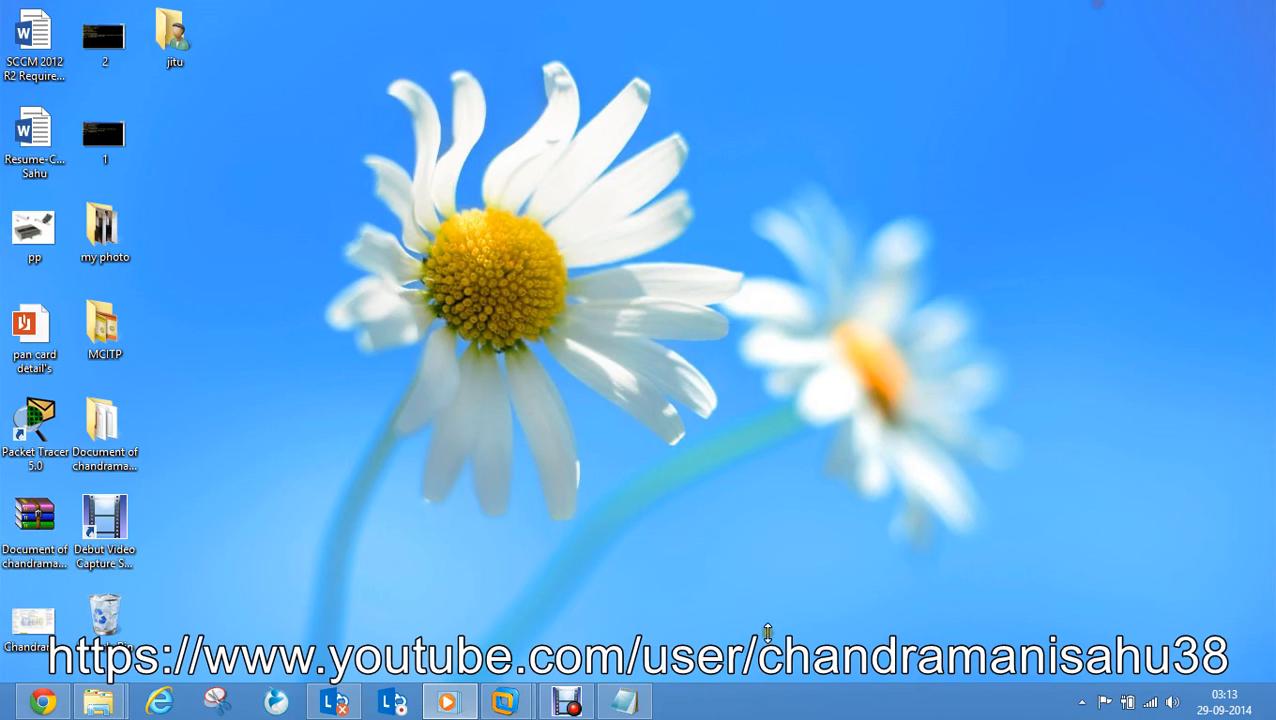
left_click(566, 701)
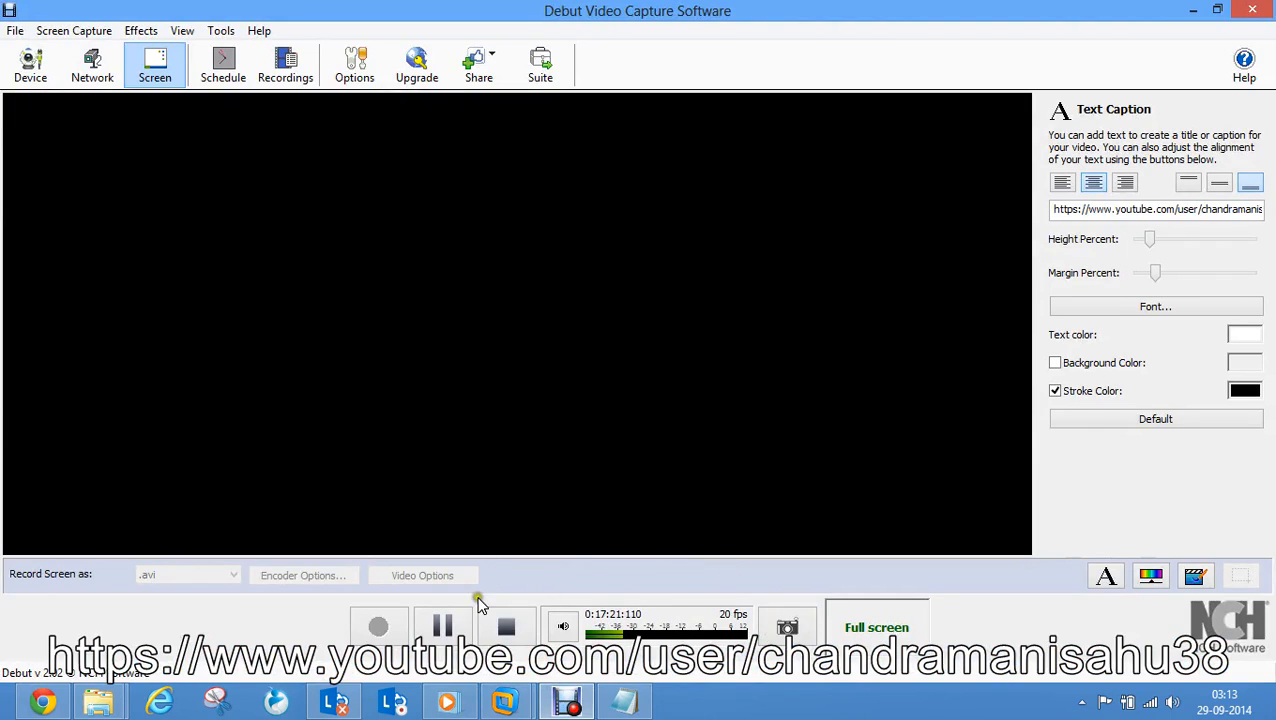